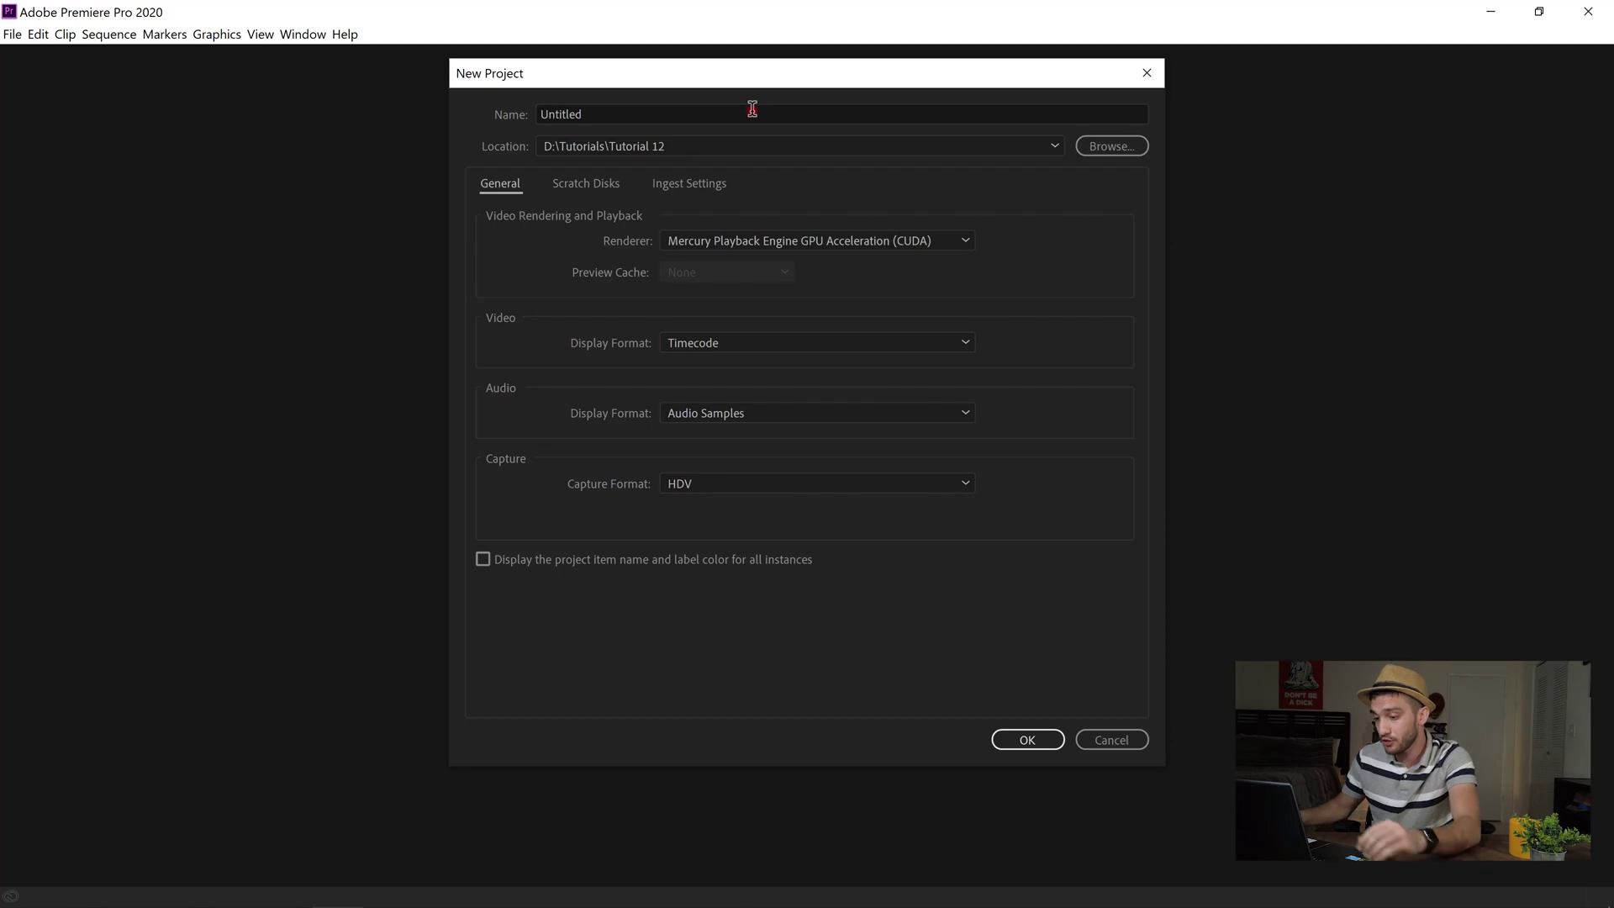
- Create the new project named 'Green Screen Project'
left_click(722, 113)
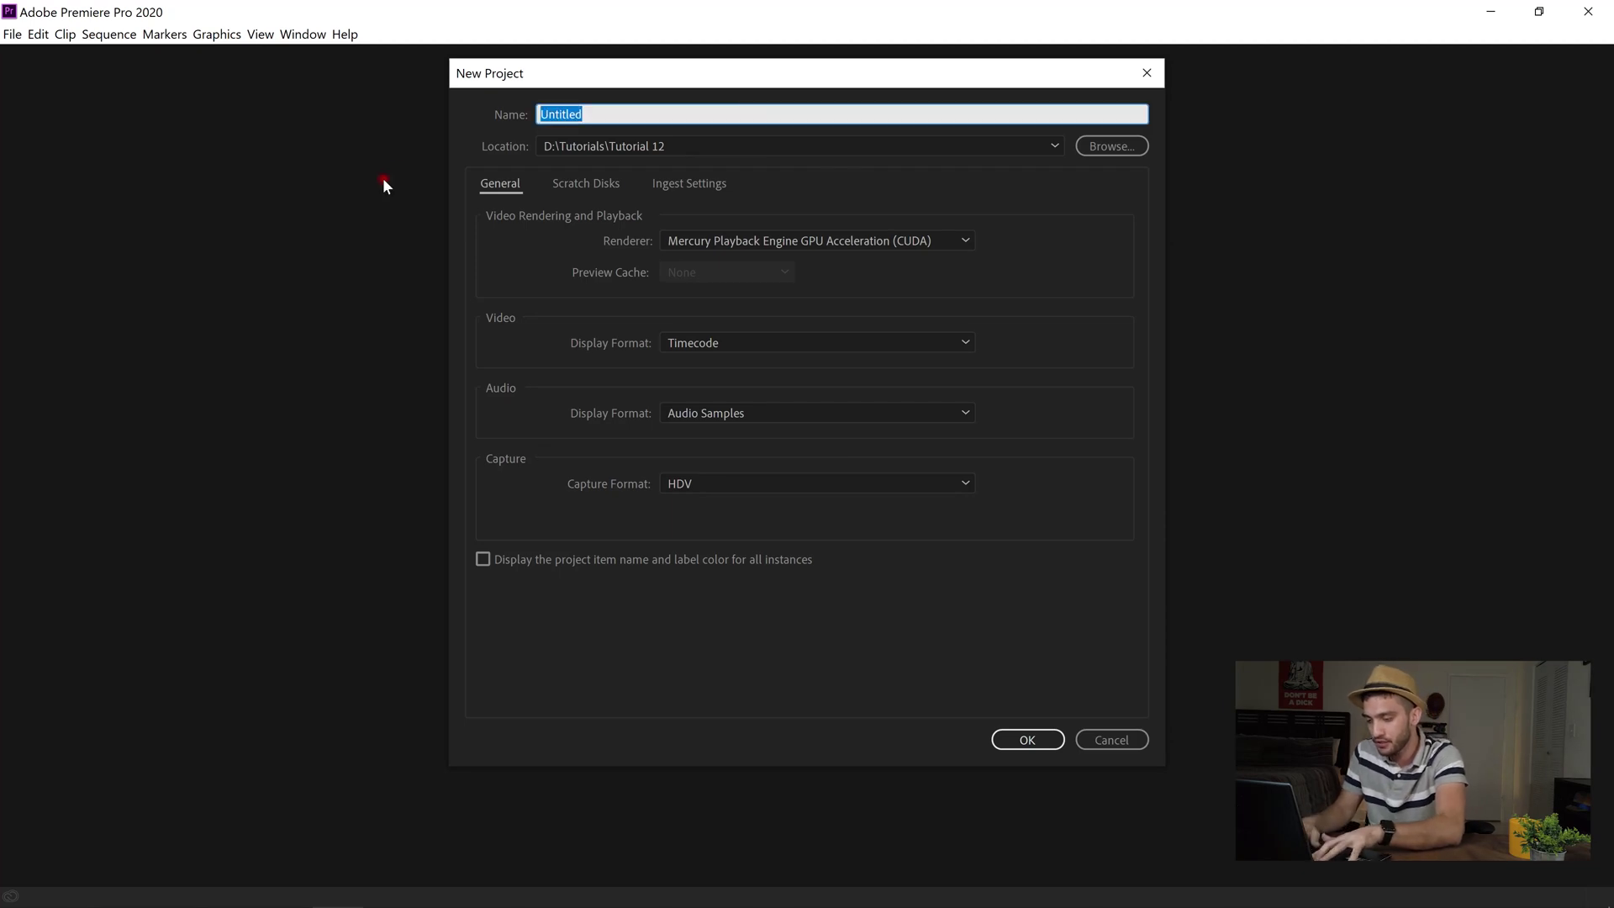
type("Green Screen Project")
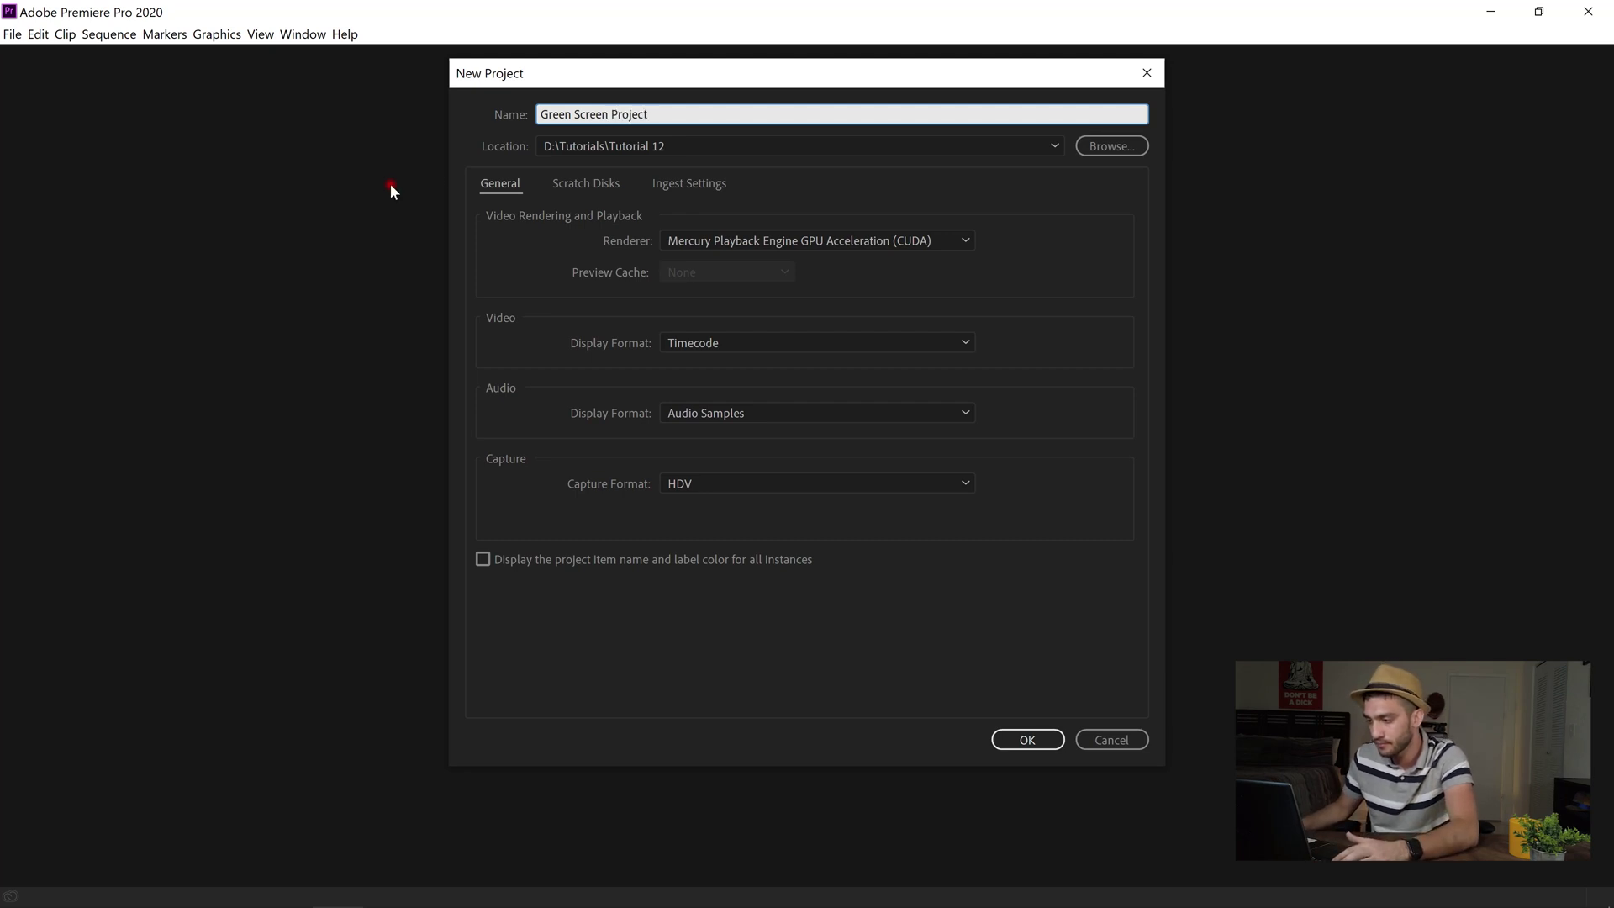
left_click(1013, 738)
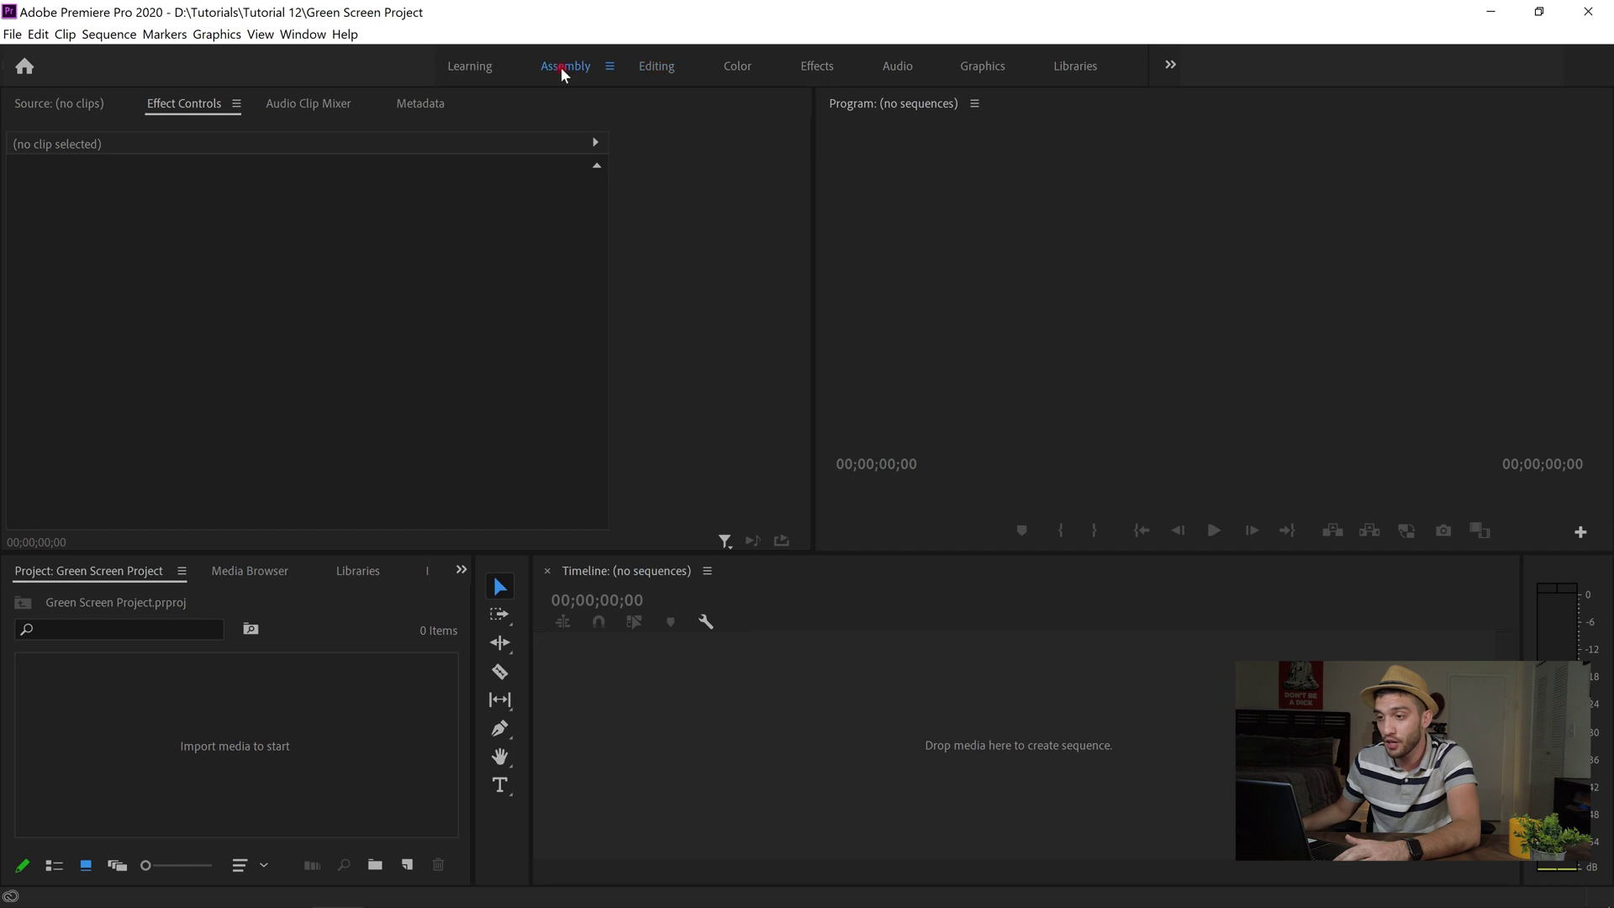
- Add a new sequence, Sequence 01, with the chosen preset
right_click(118, 286)
mouse_move(264, 358)
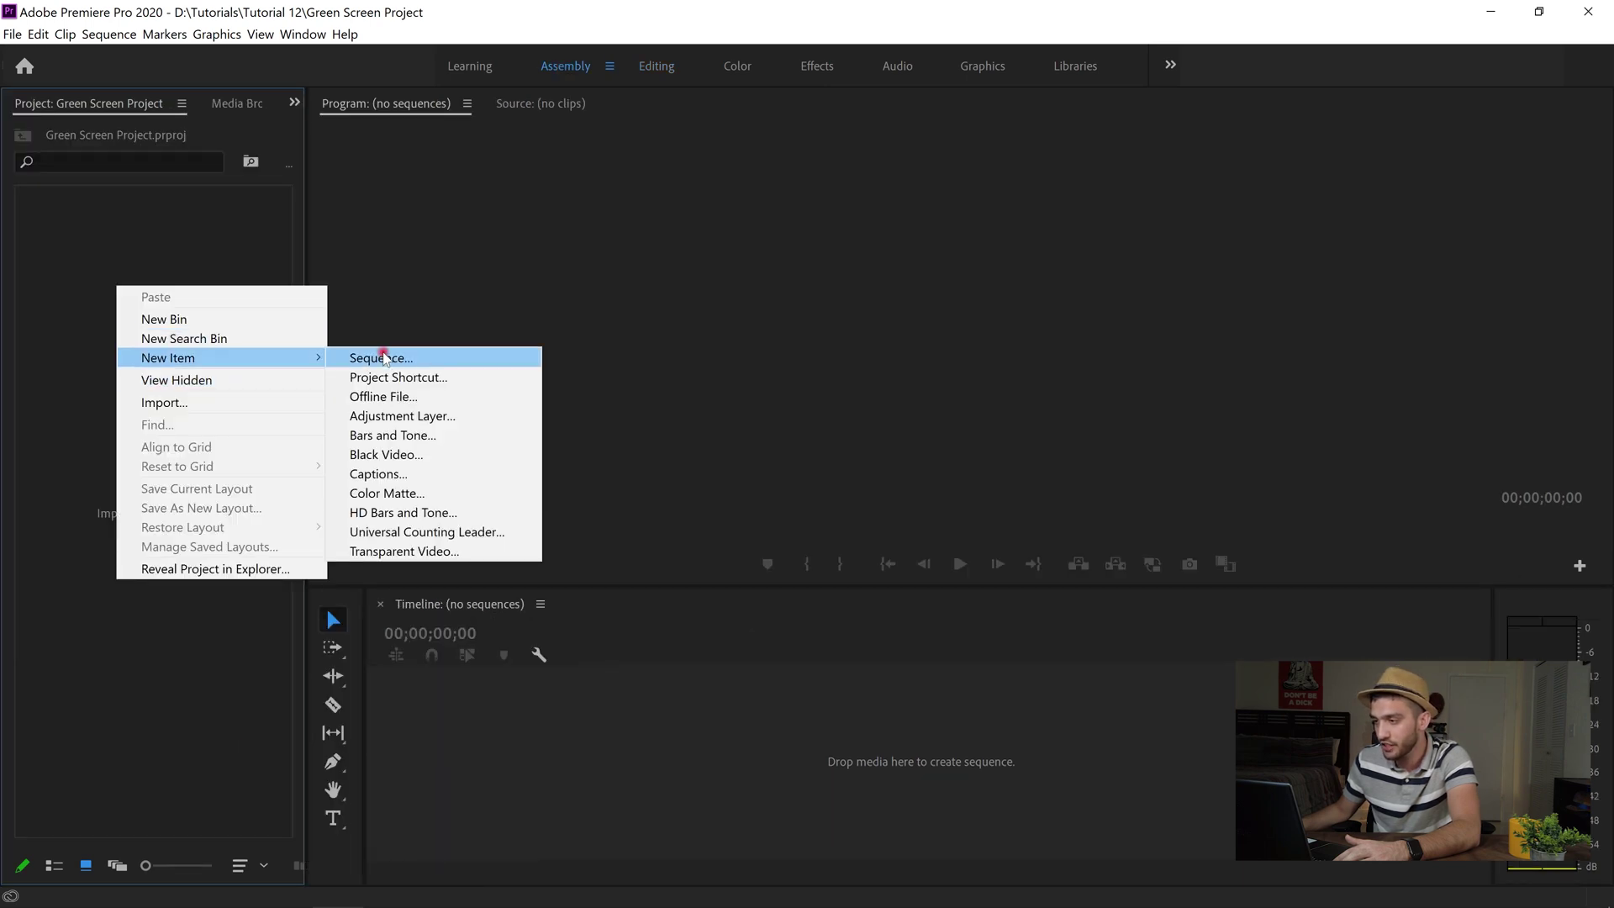
left_click(383, 358)
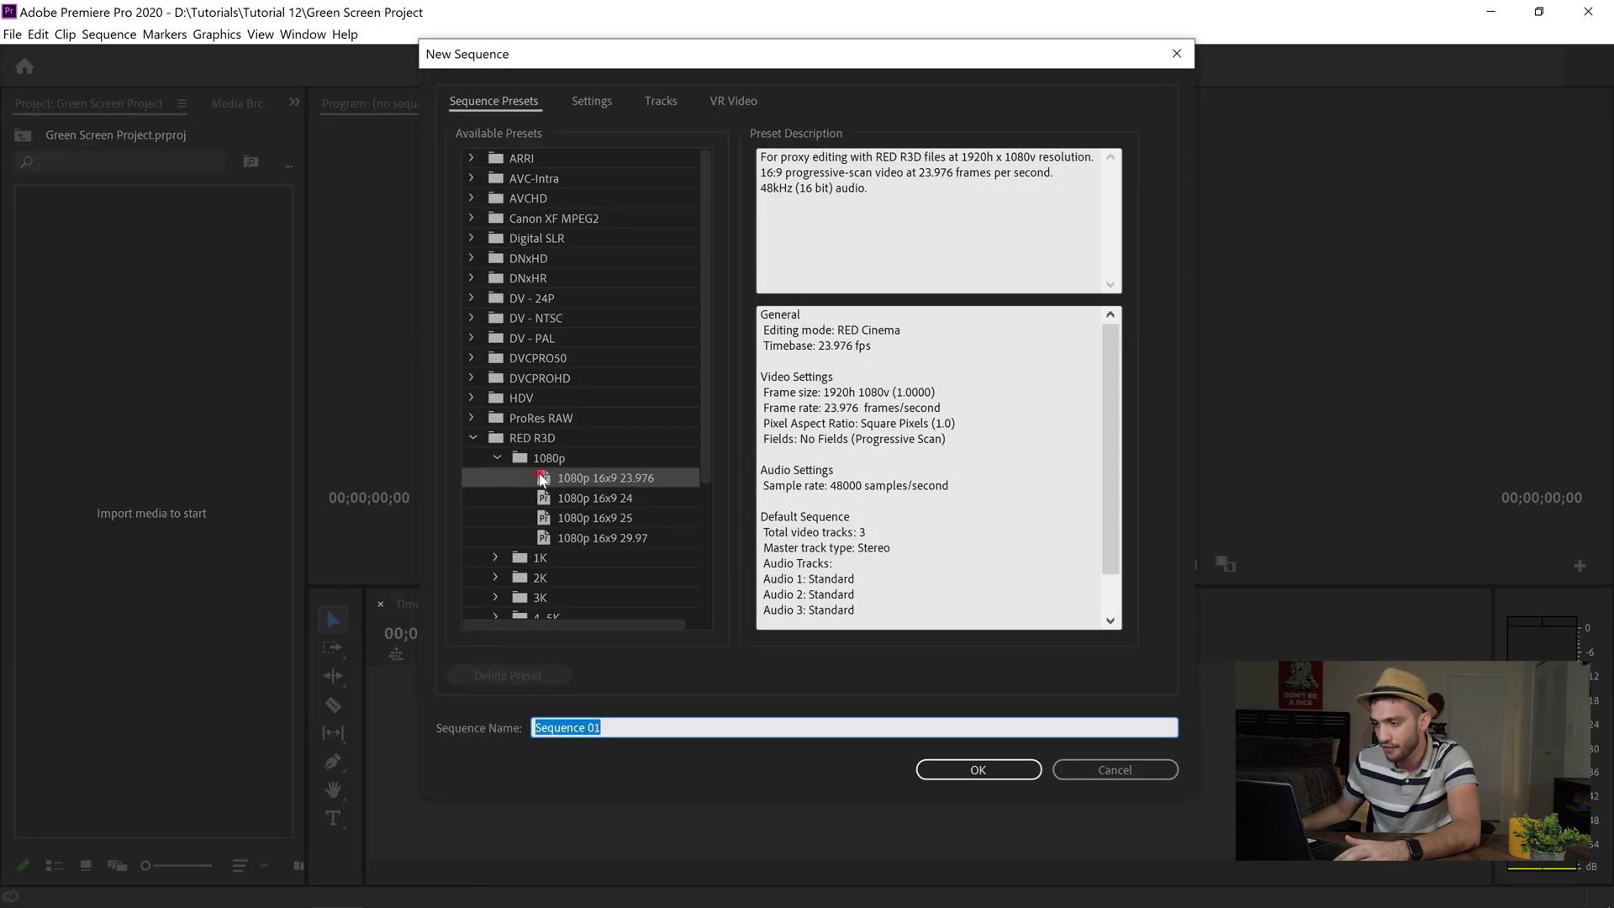
scroll(534, 469, "down", 3)
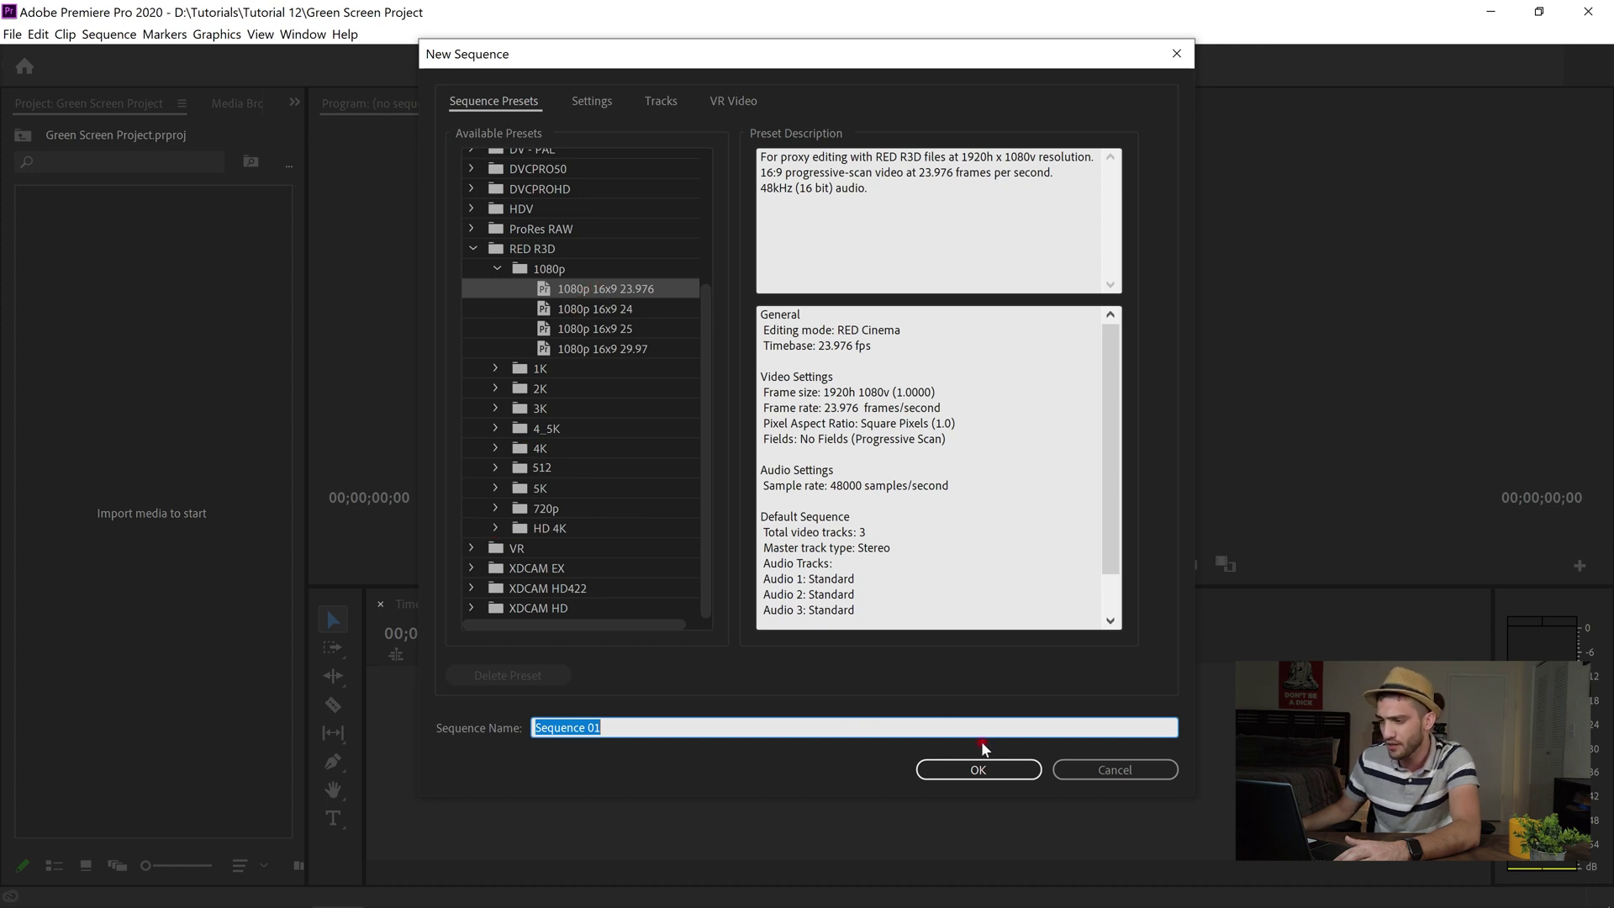
left_click(967, 771)
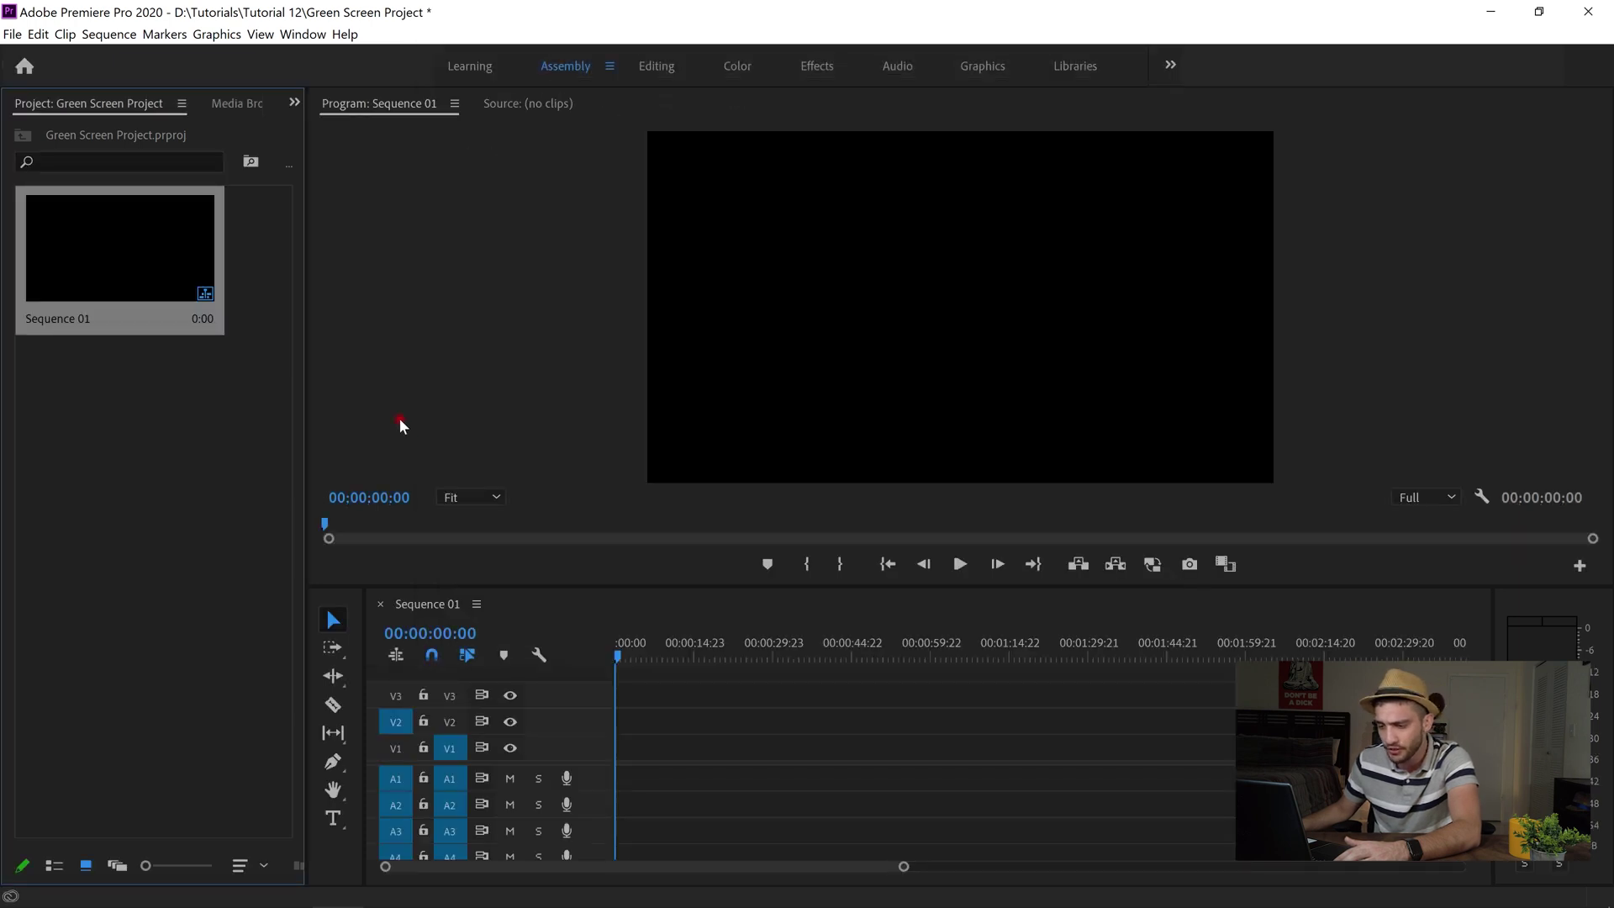
- Import Man Talking.mp4 and Office Background from the tutorial footage folder into the project
mouse_move(76, 893)
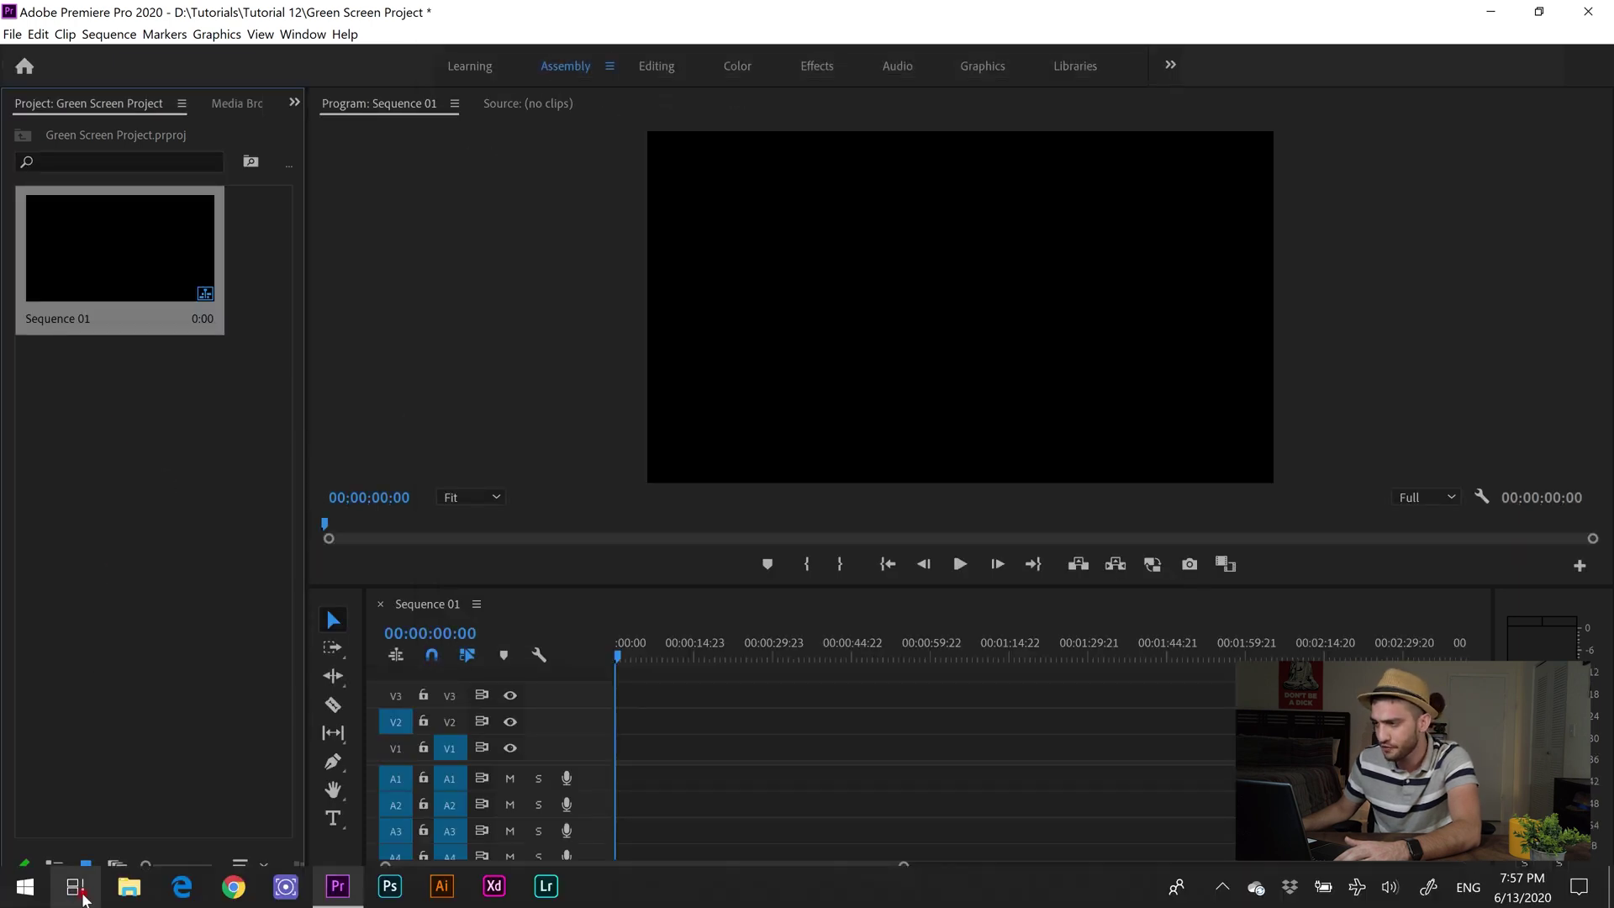
left_click(130, 887)
left_click(1095, 260, "ctrl")
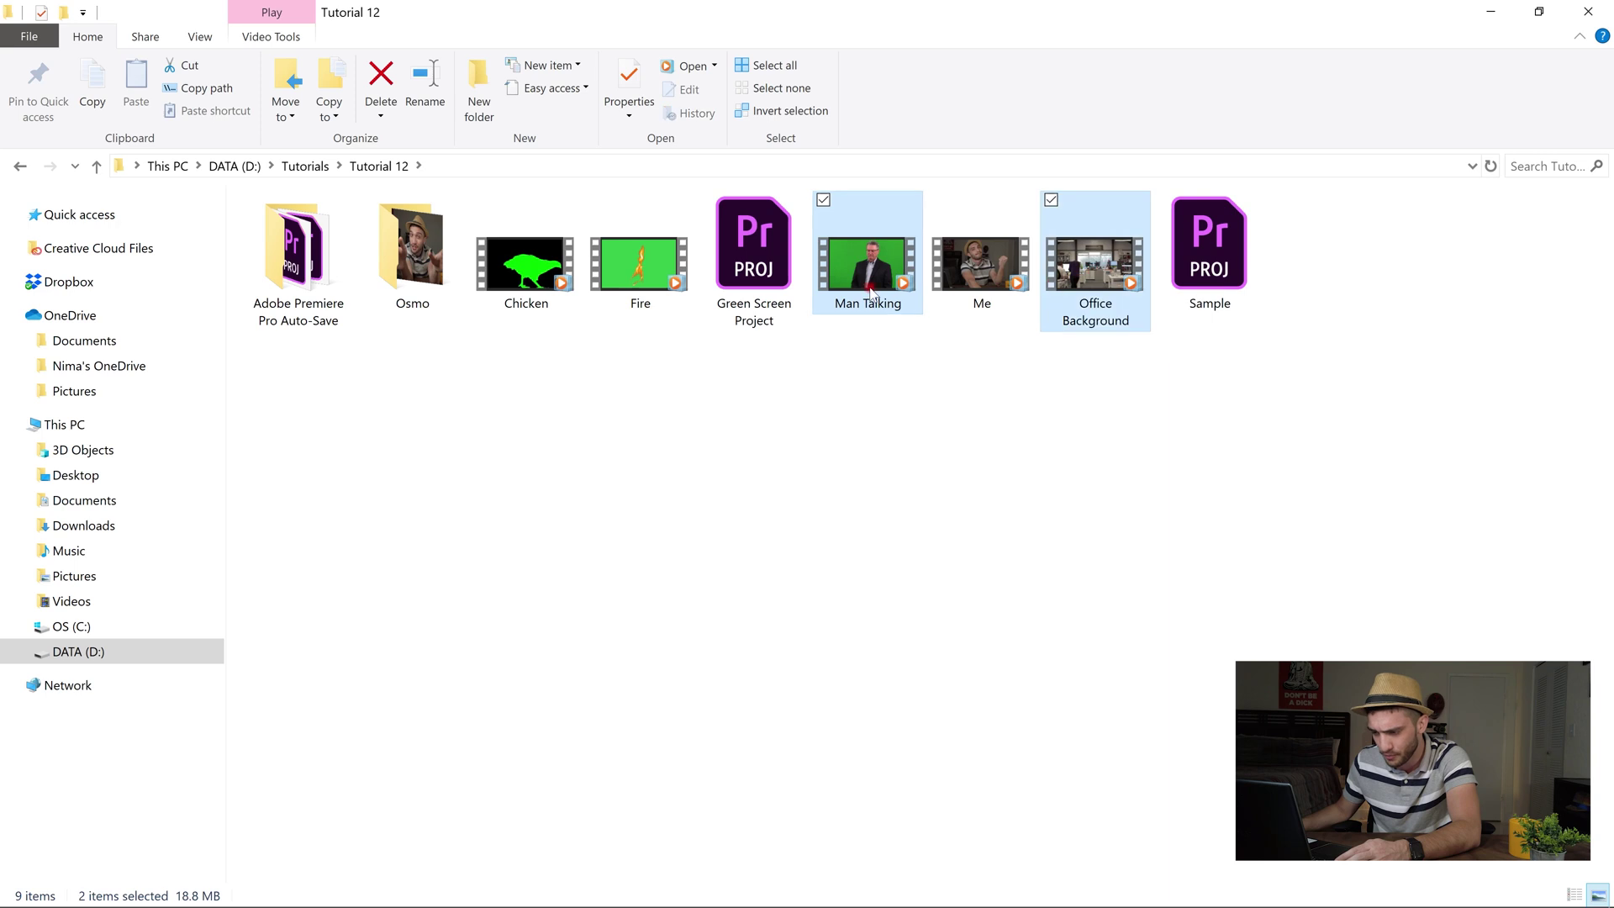
left_click_drag(871, 269, 199, 657)
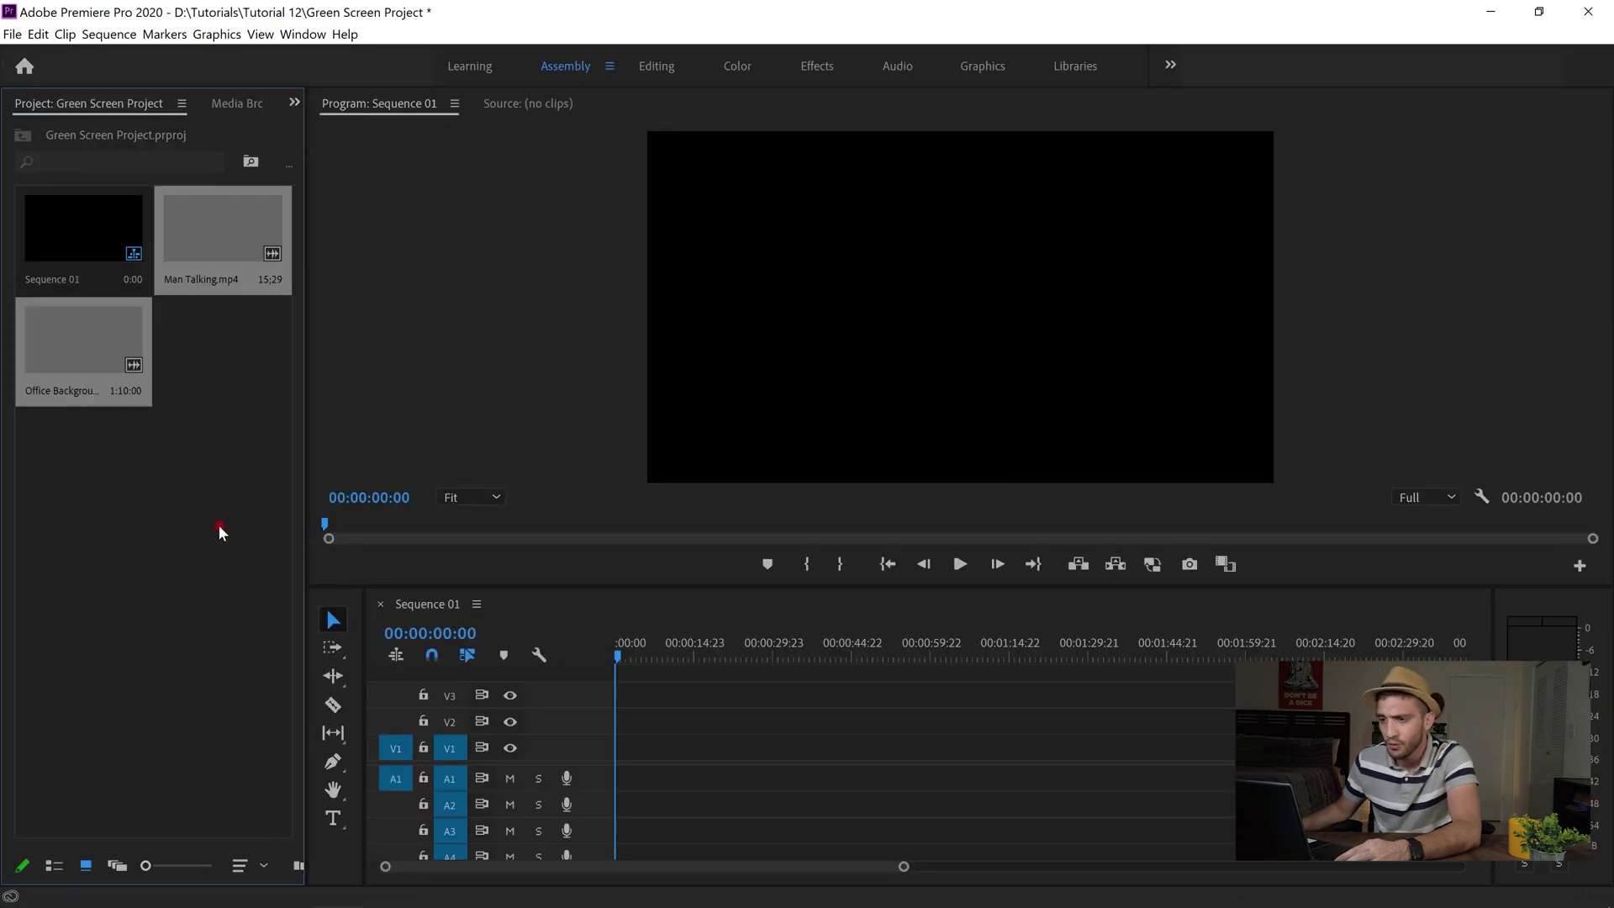
- Place Man Talking.mp4 at the start of Sequence 01, dismissing the clip mismatch warning
left_click(199, 471)
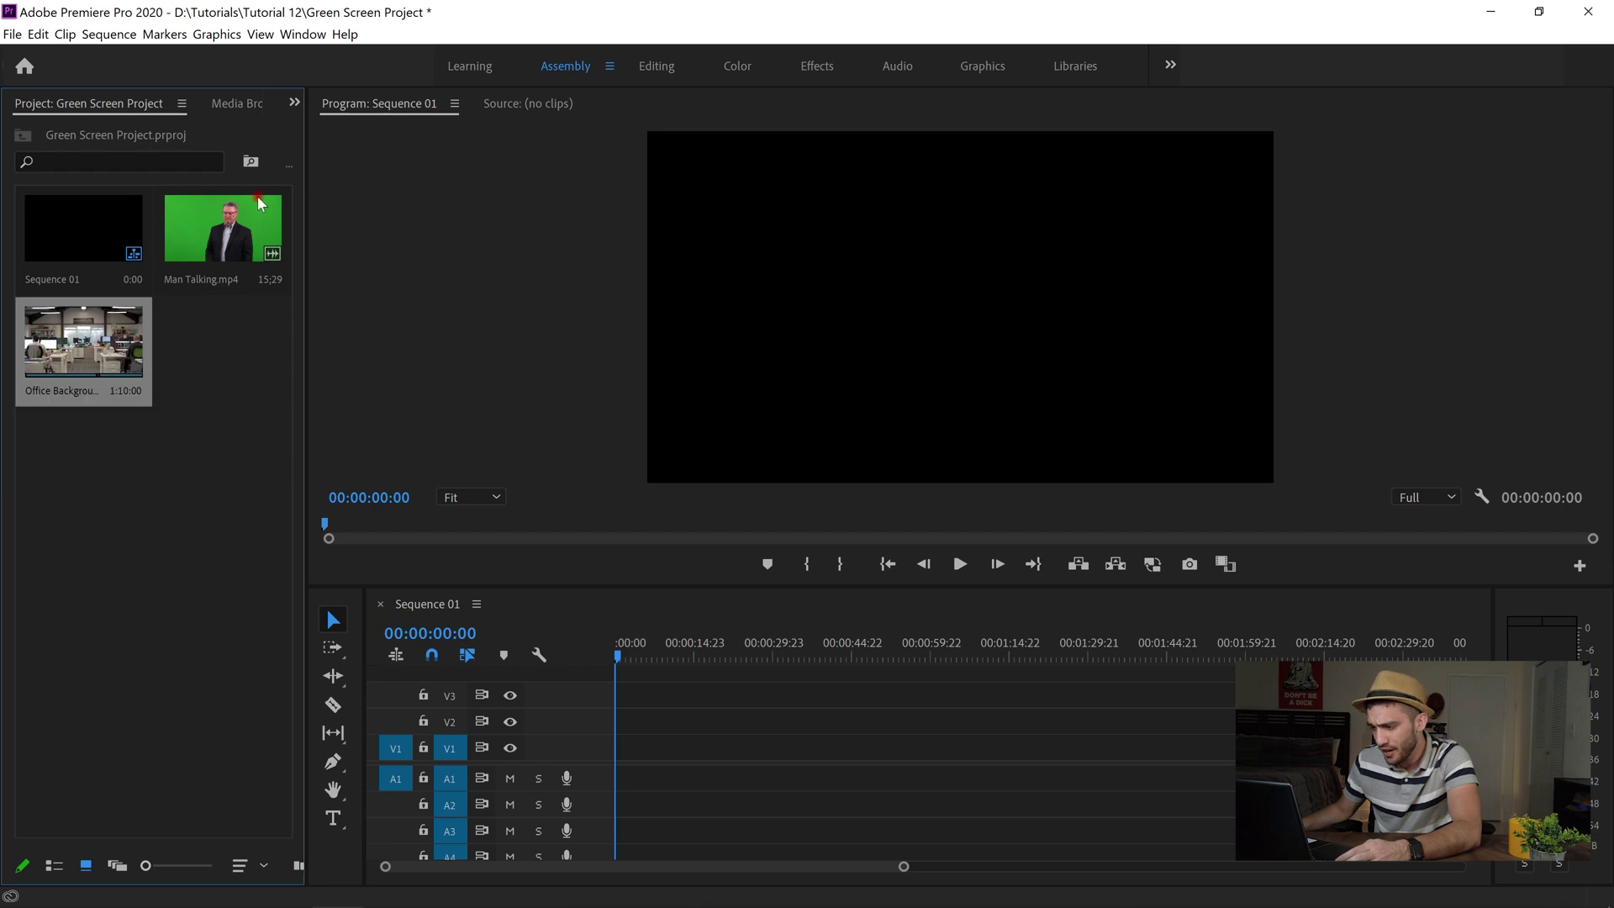
left_click(206, 228)
left_click_drag(206, 229, 623, 742)
left_click(965, 503)
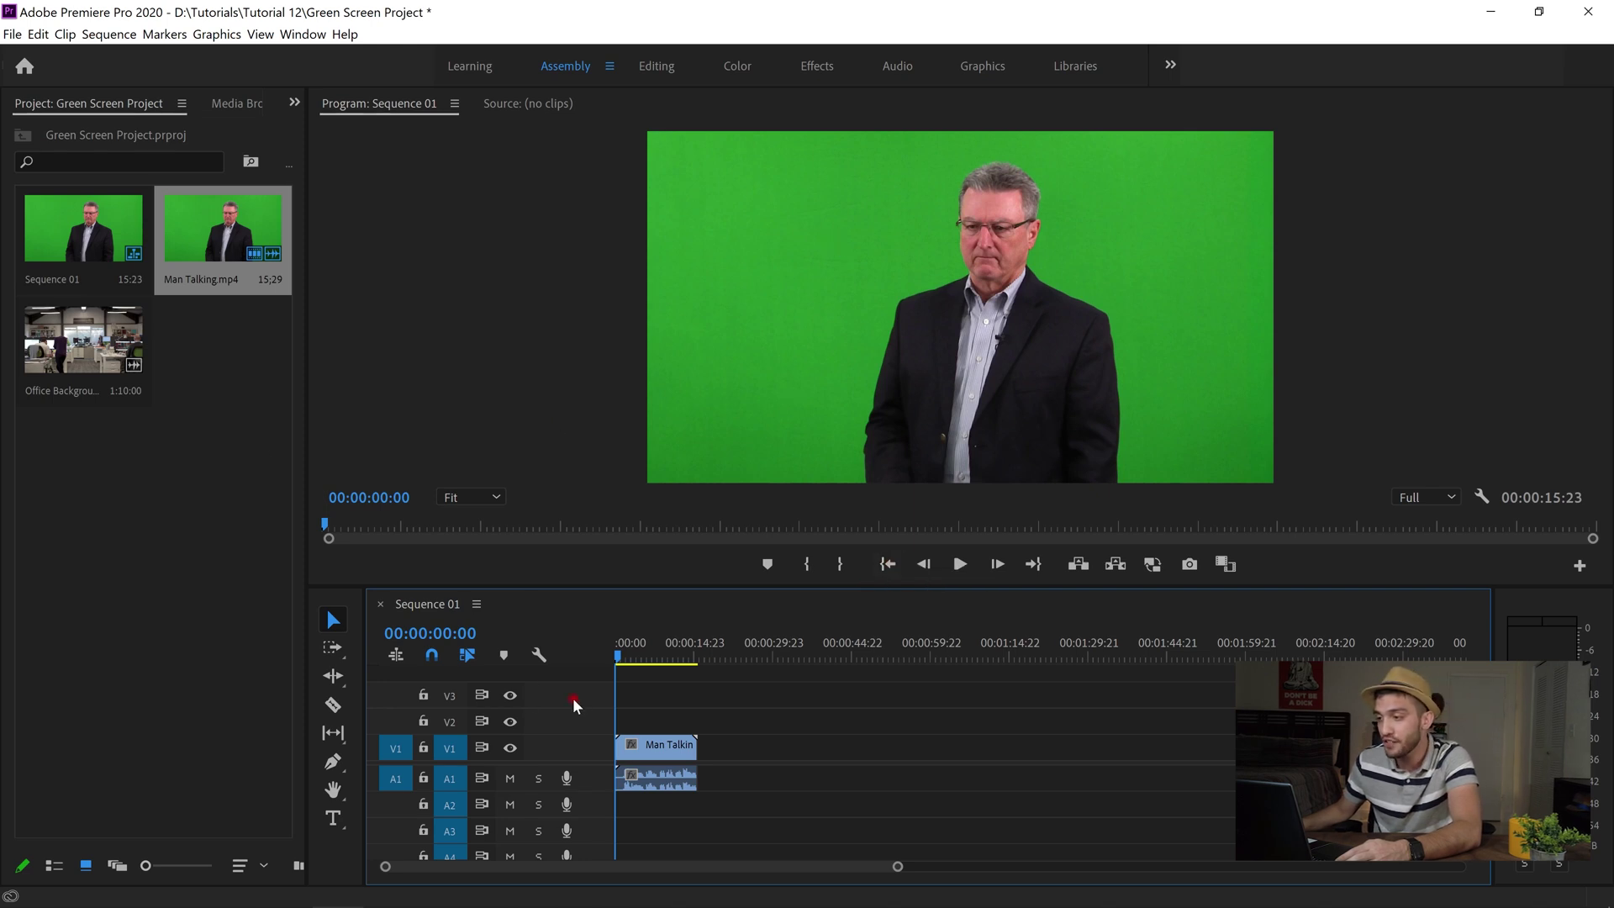
- Preview the Office Background clip, then save the project
double_click(105, 339)
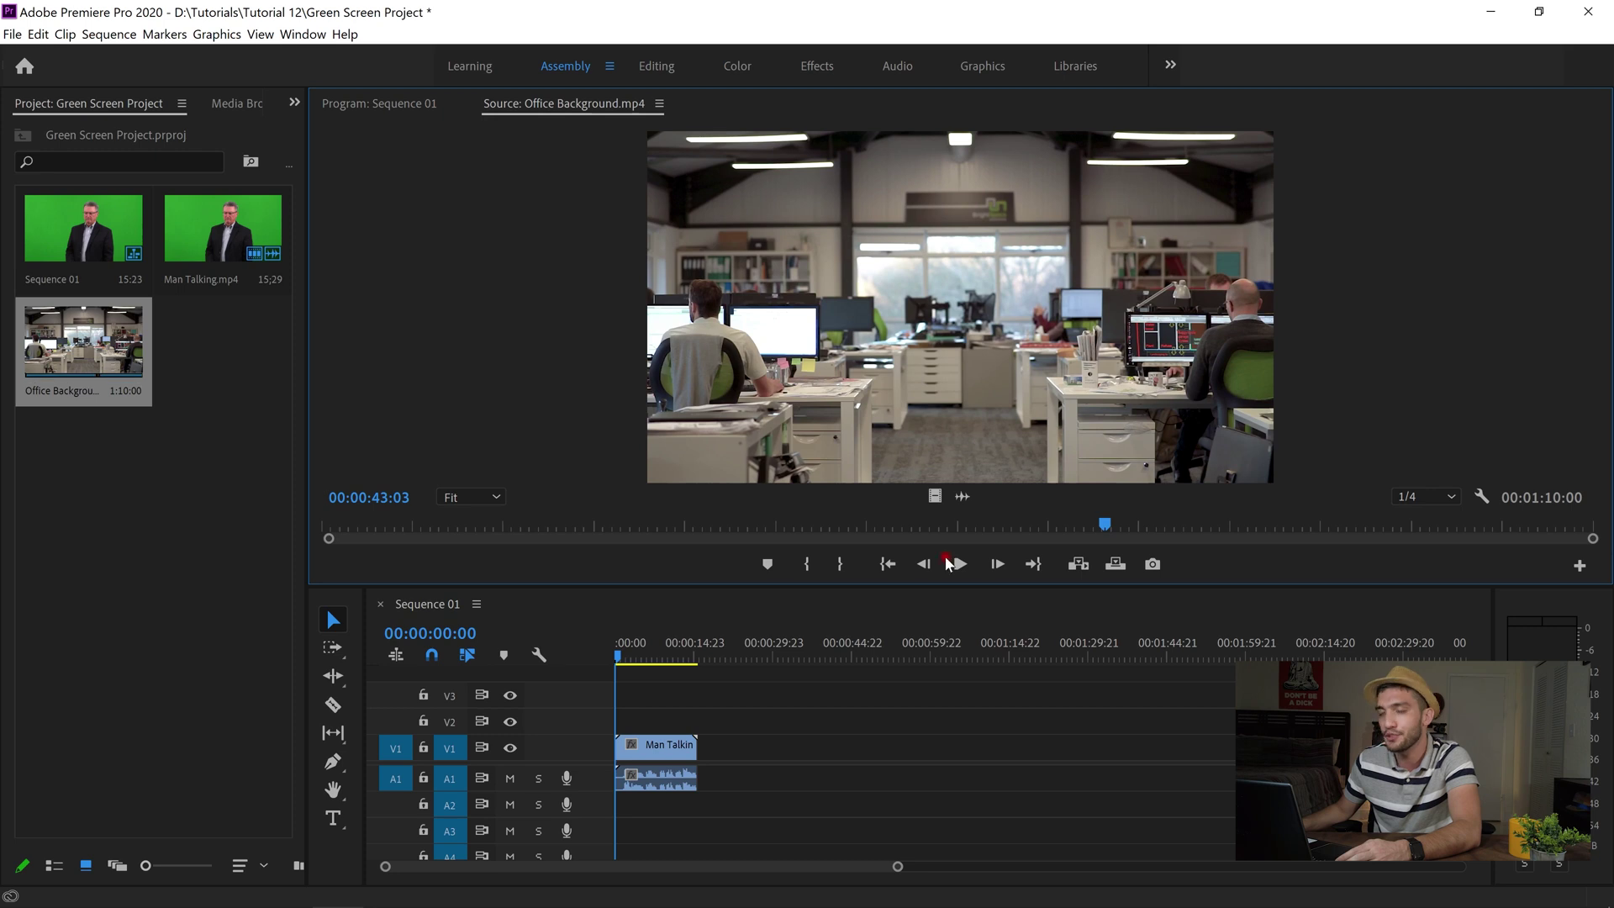
left_click(951, 564)
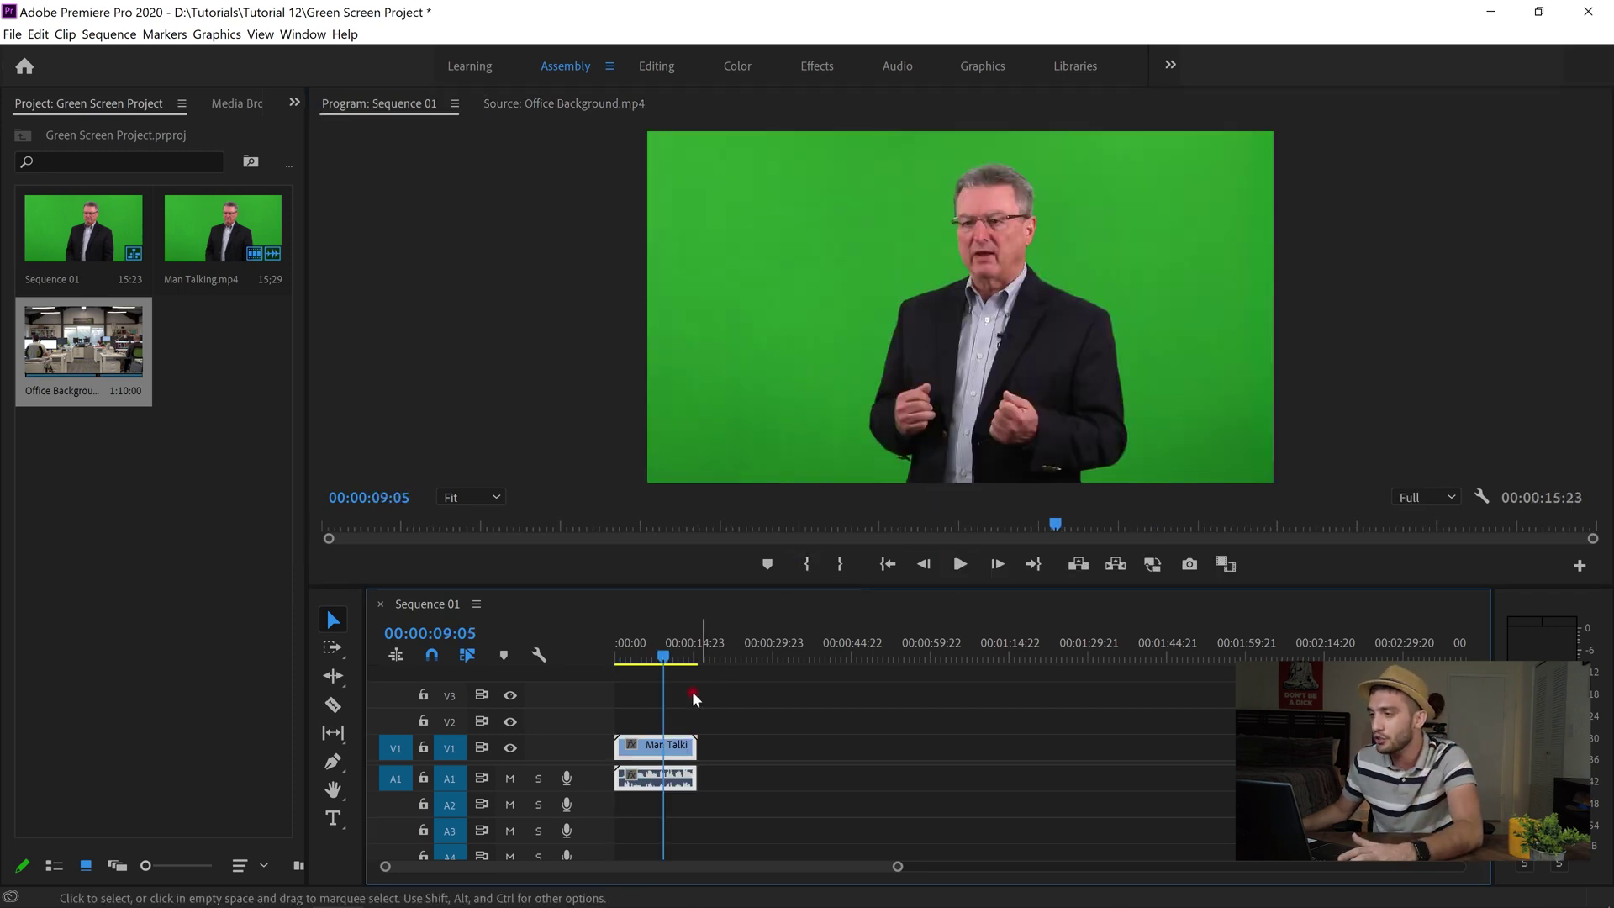
key("ctrl+s")
- Apply the Ultra Key effect, found by searching 'ultra', to the Man Talking clip on V1
left_click(814, 68)
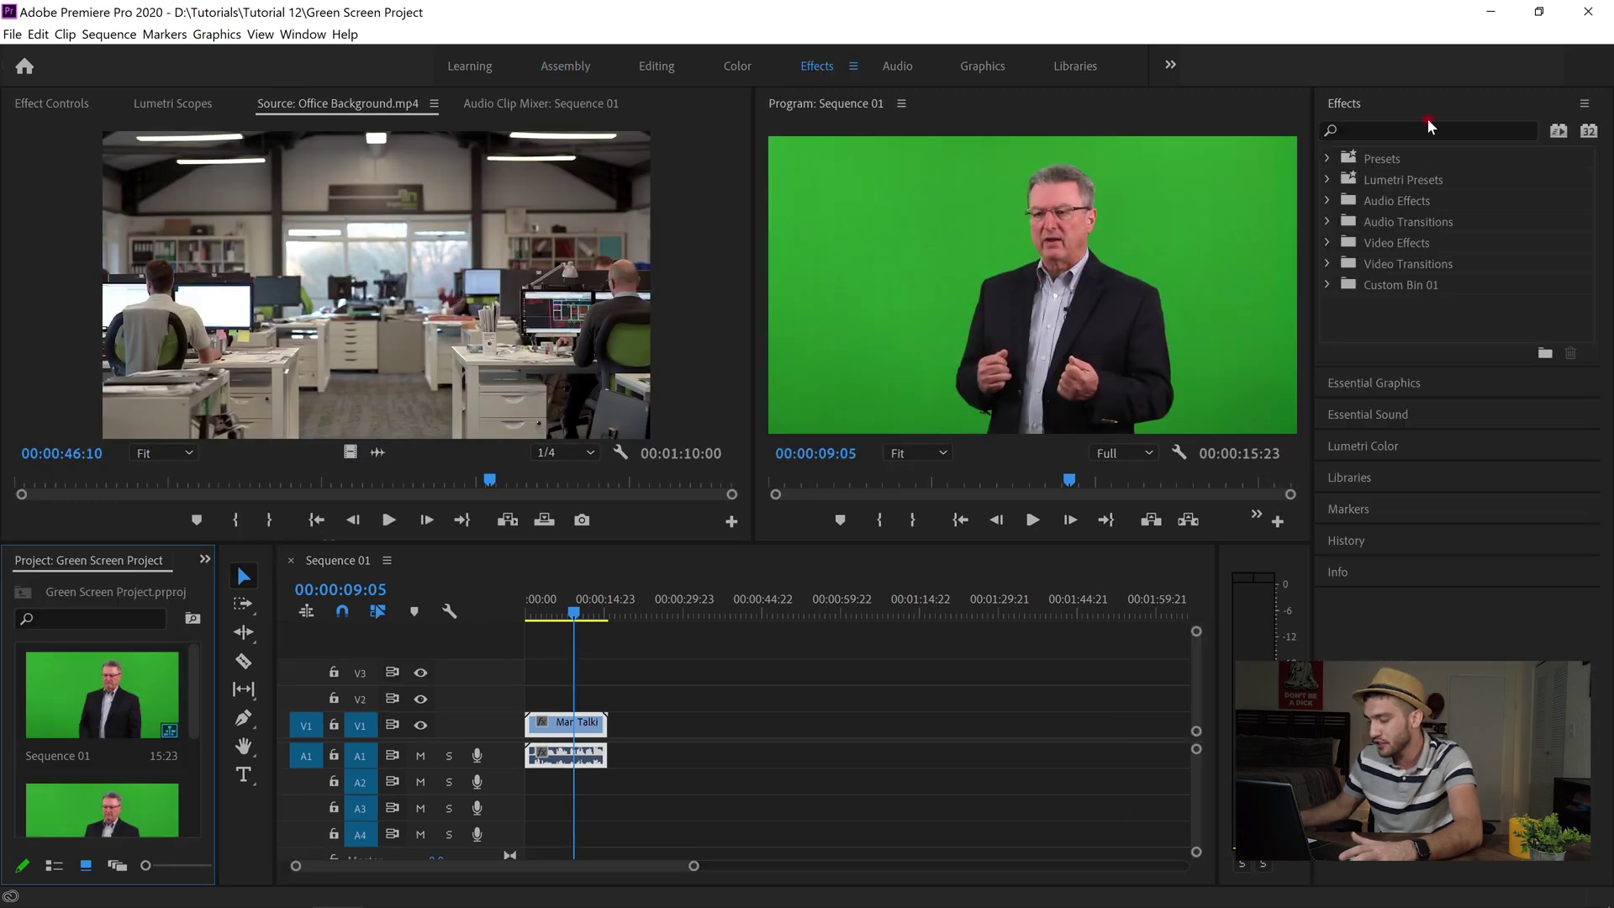
left_click(1428, 129)
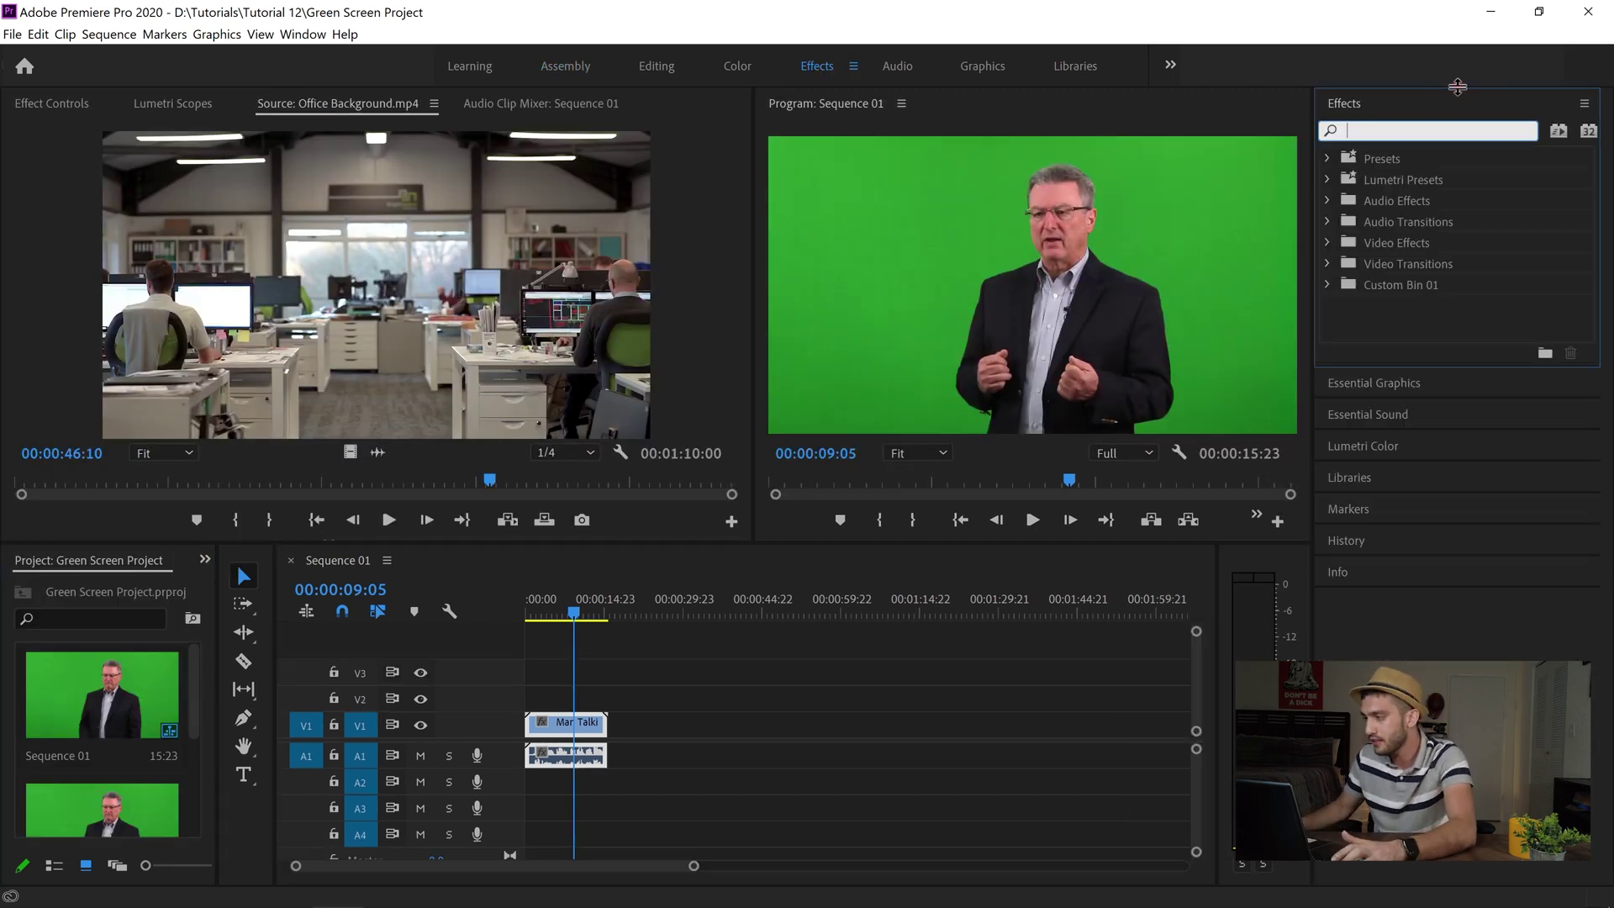
type("ultra")
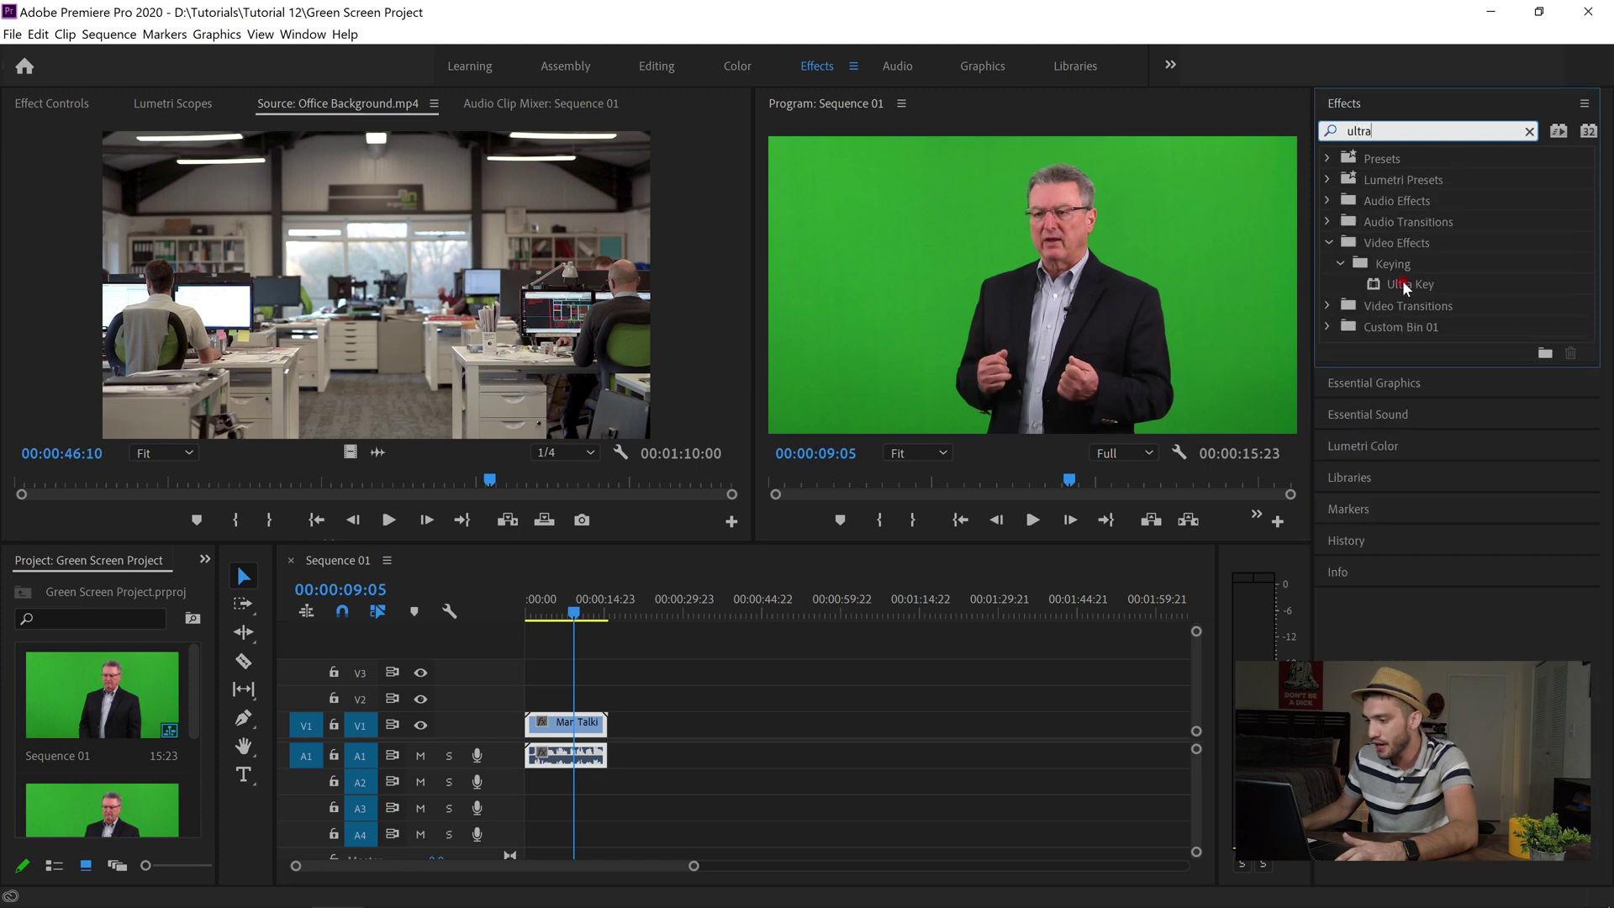
left_click_drag(1404, 287, 1416, 287)
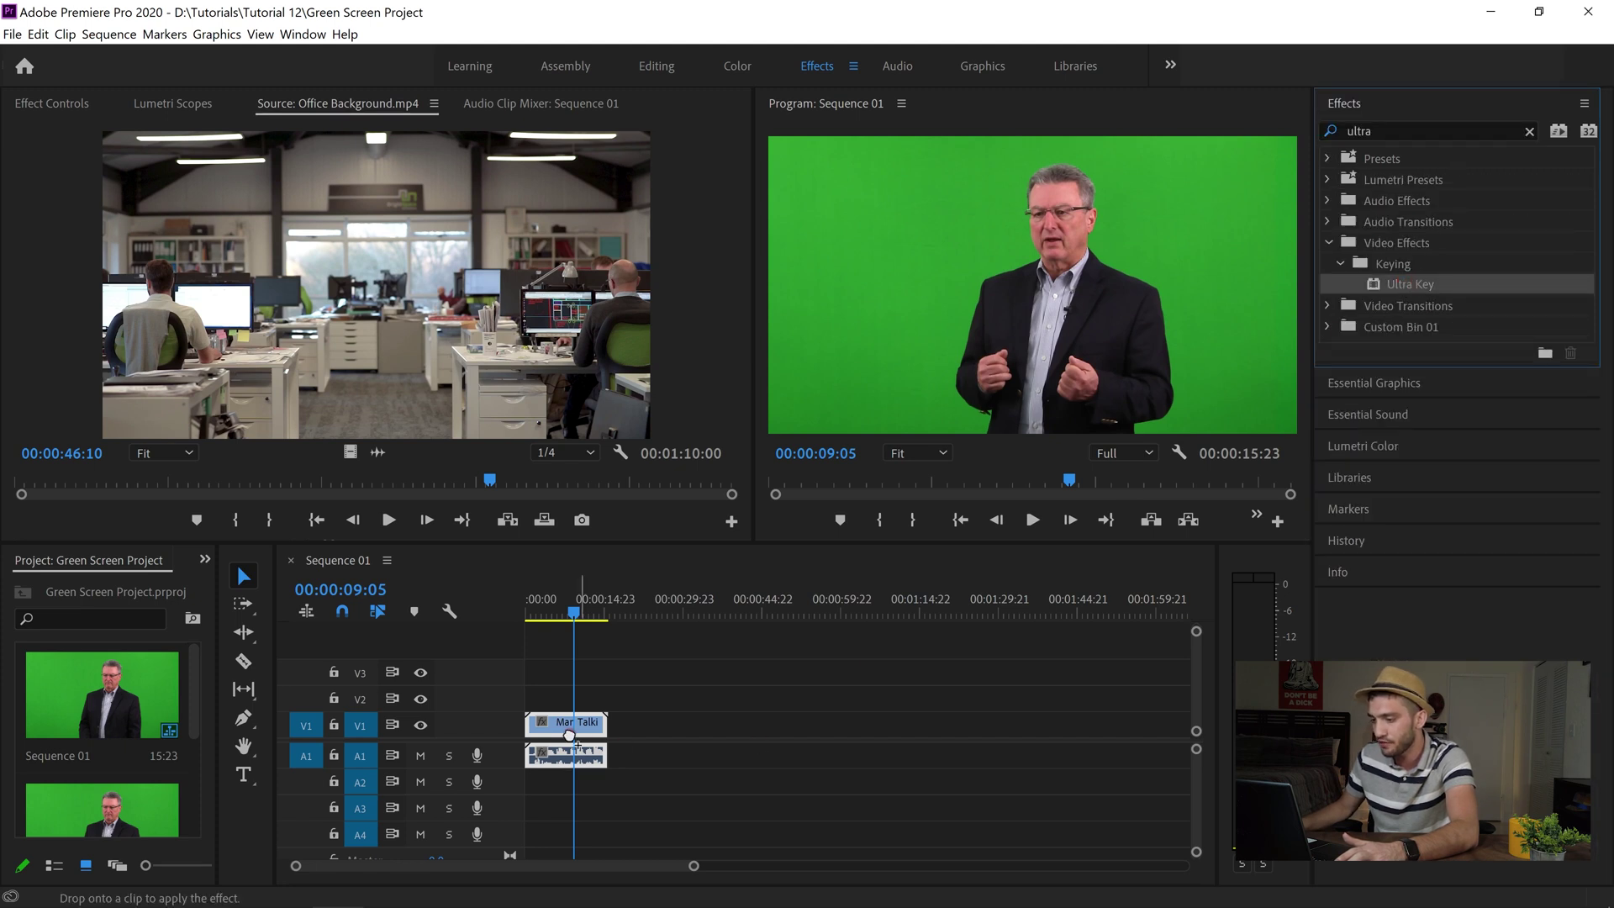
left_click_drag(557, 729, 558, 728)
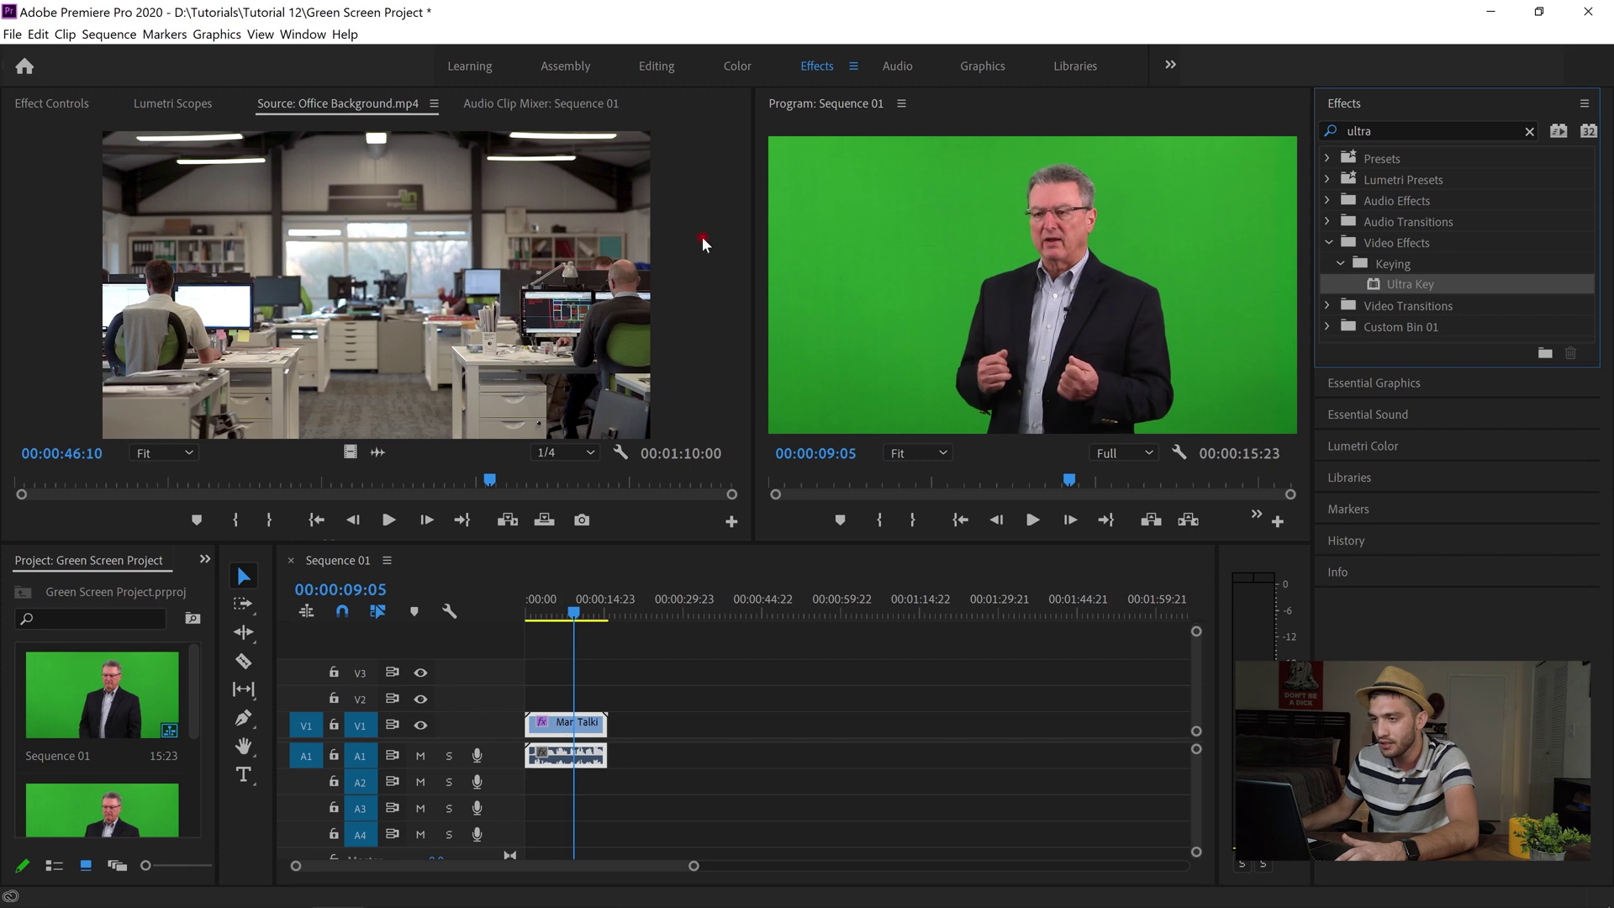
left_click(659, 69)
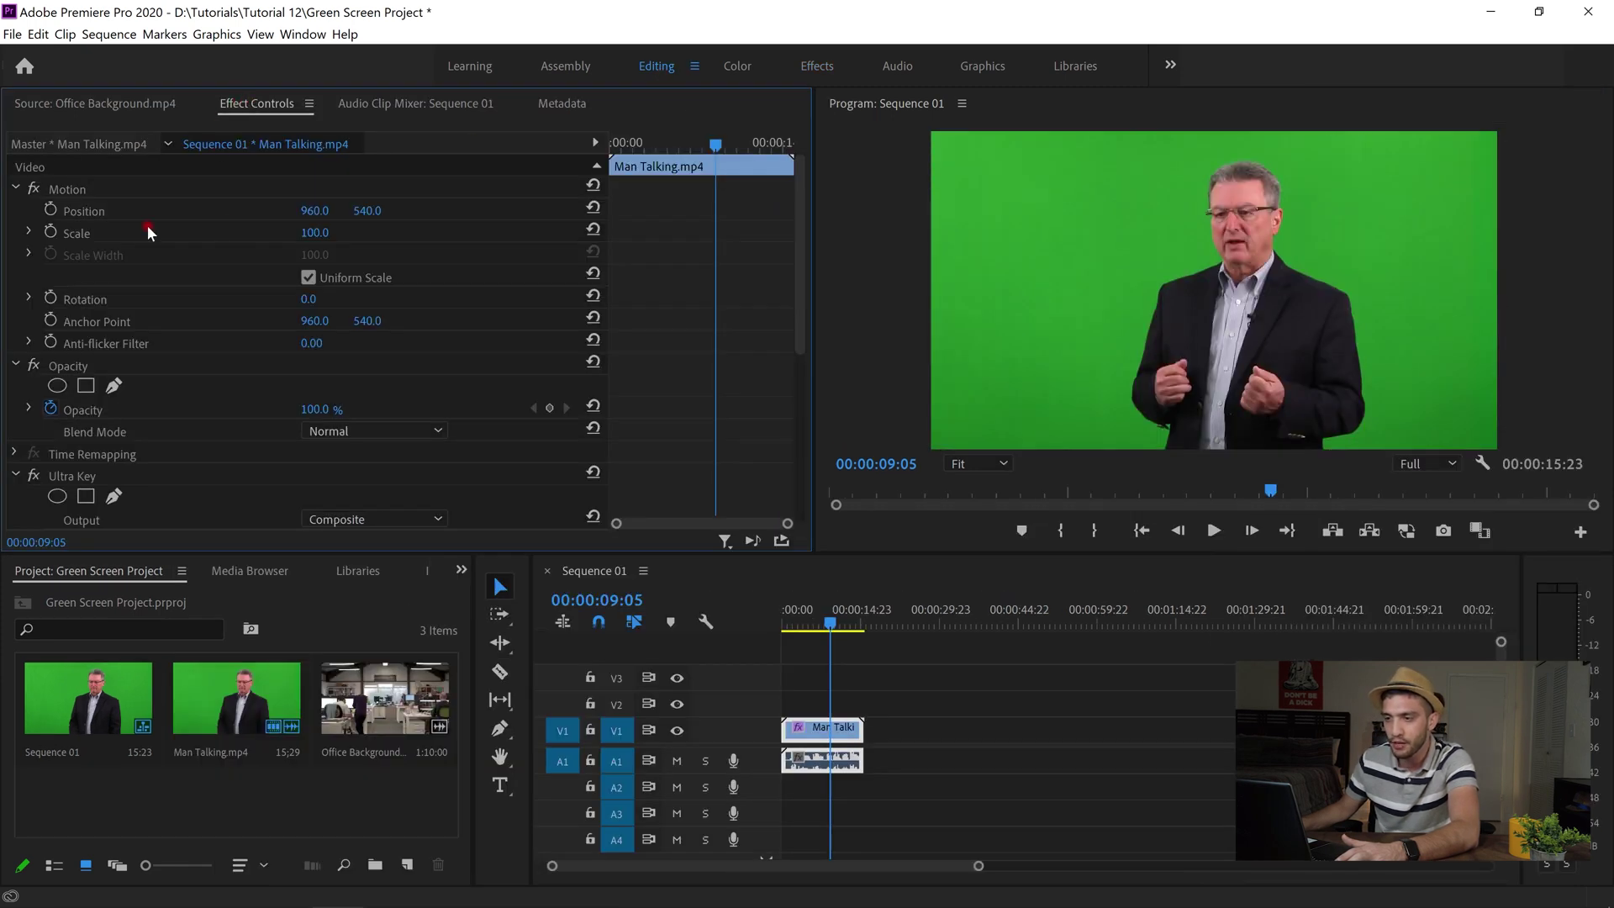
- Set Ultra Key's Key Color by sampling the green backdrop in the Program monitor
scroll(148, 269, "down", 5)
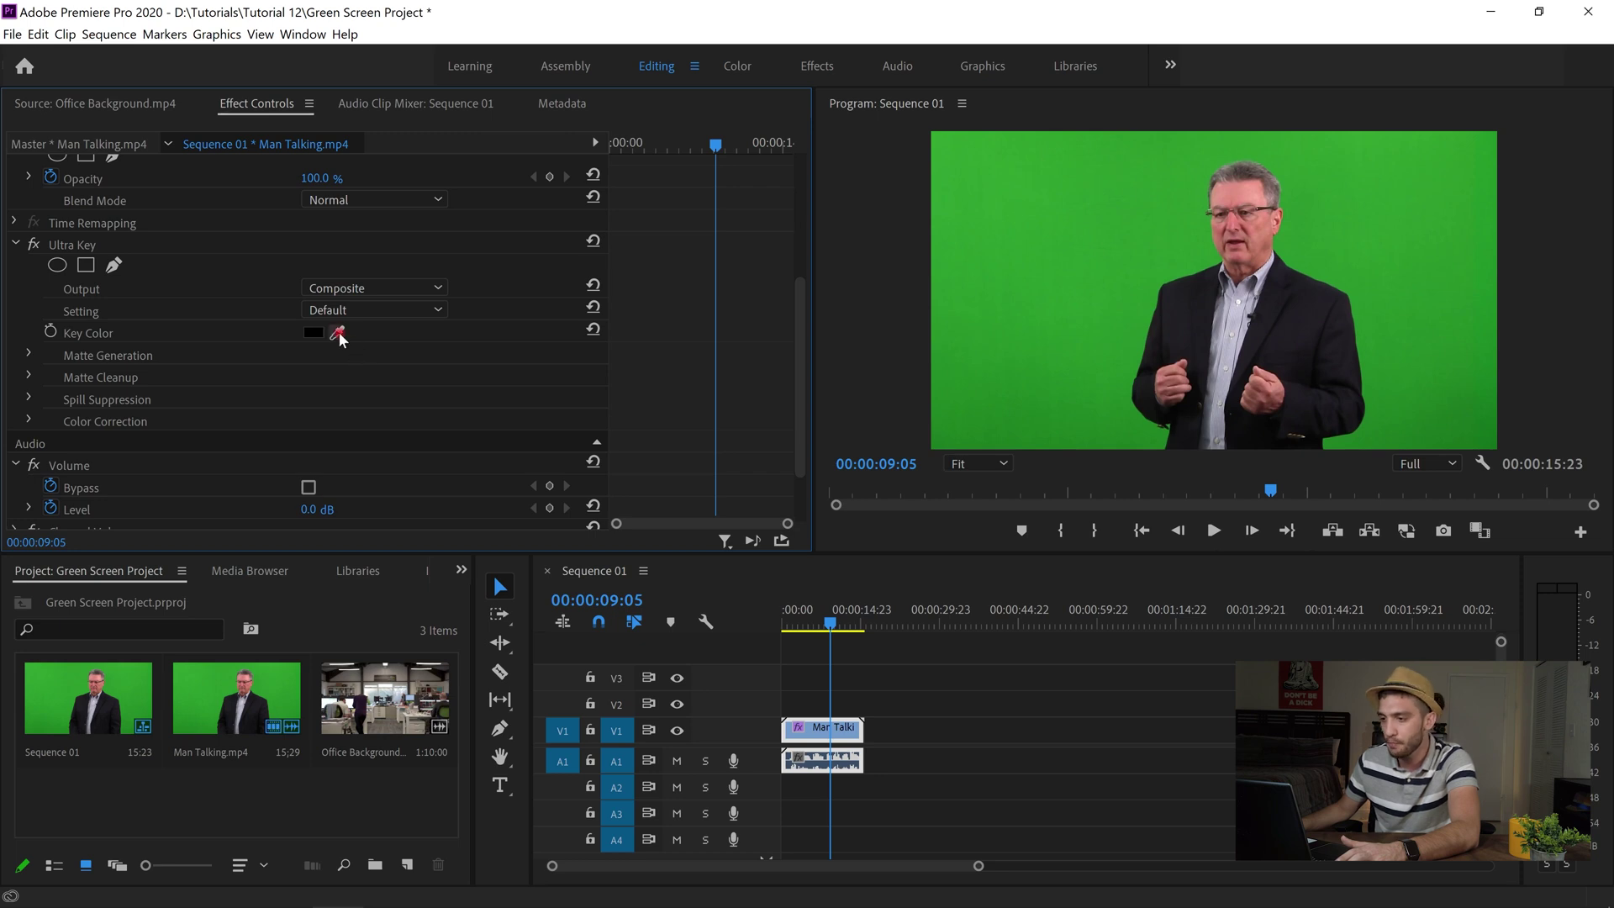
left_click_drag(336, 331, 1029, 112)
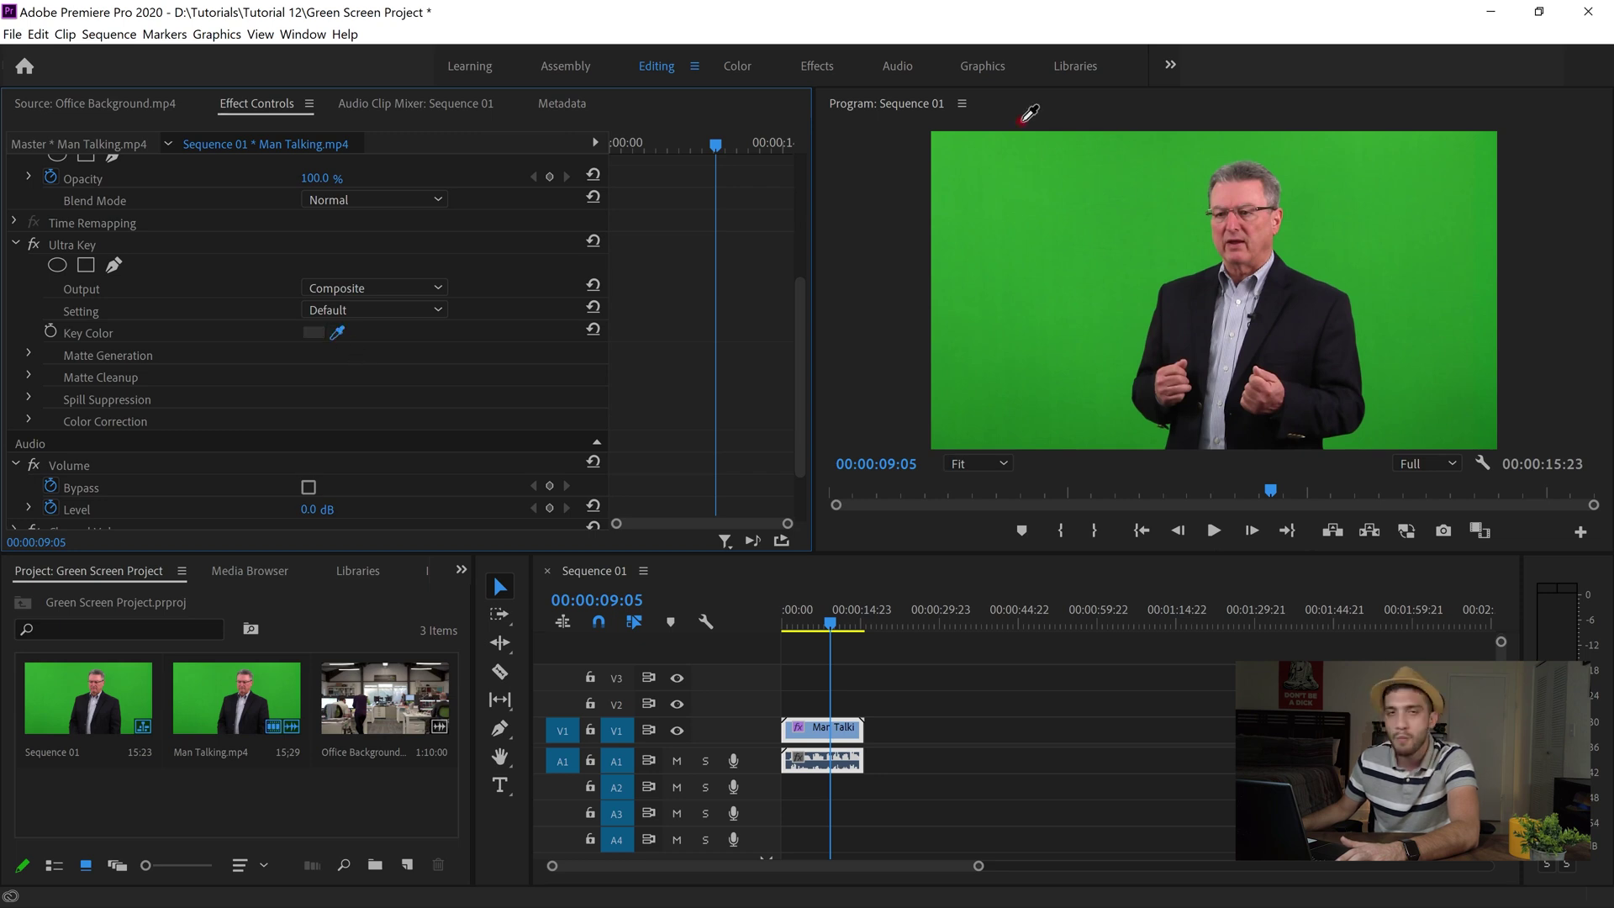
left_click_drag(1008, 177, 1006, 180)
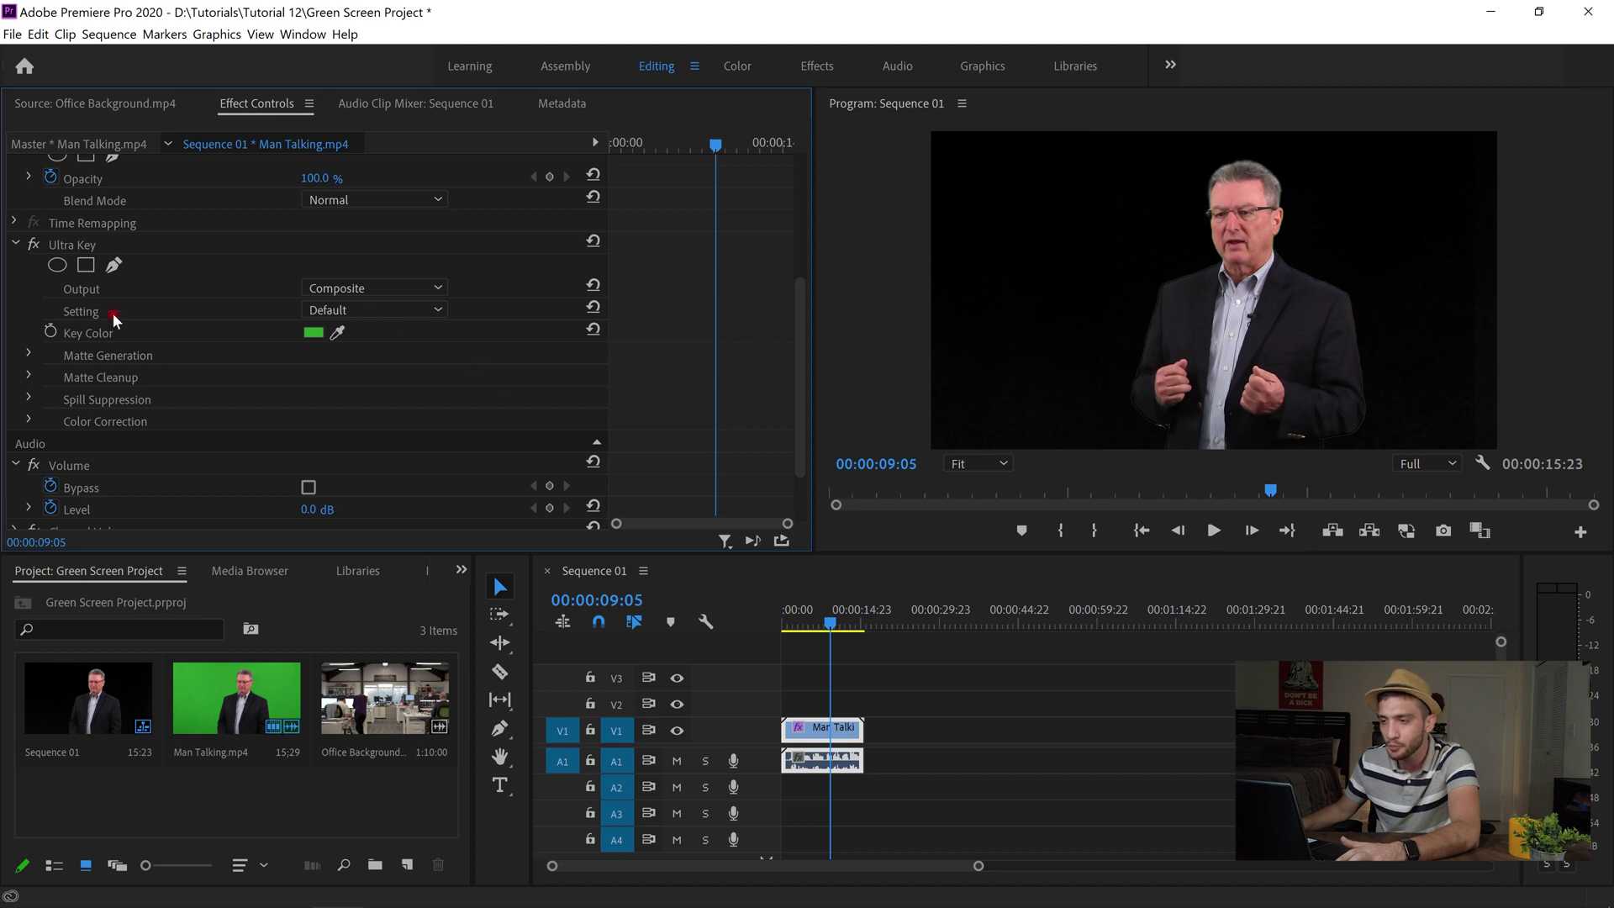
left_click(364, 286)
- Show the Alpha Channel matte, set Matte Cleanup Contrast 85 and Mid Point 100, and save
left_click(364, 332)
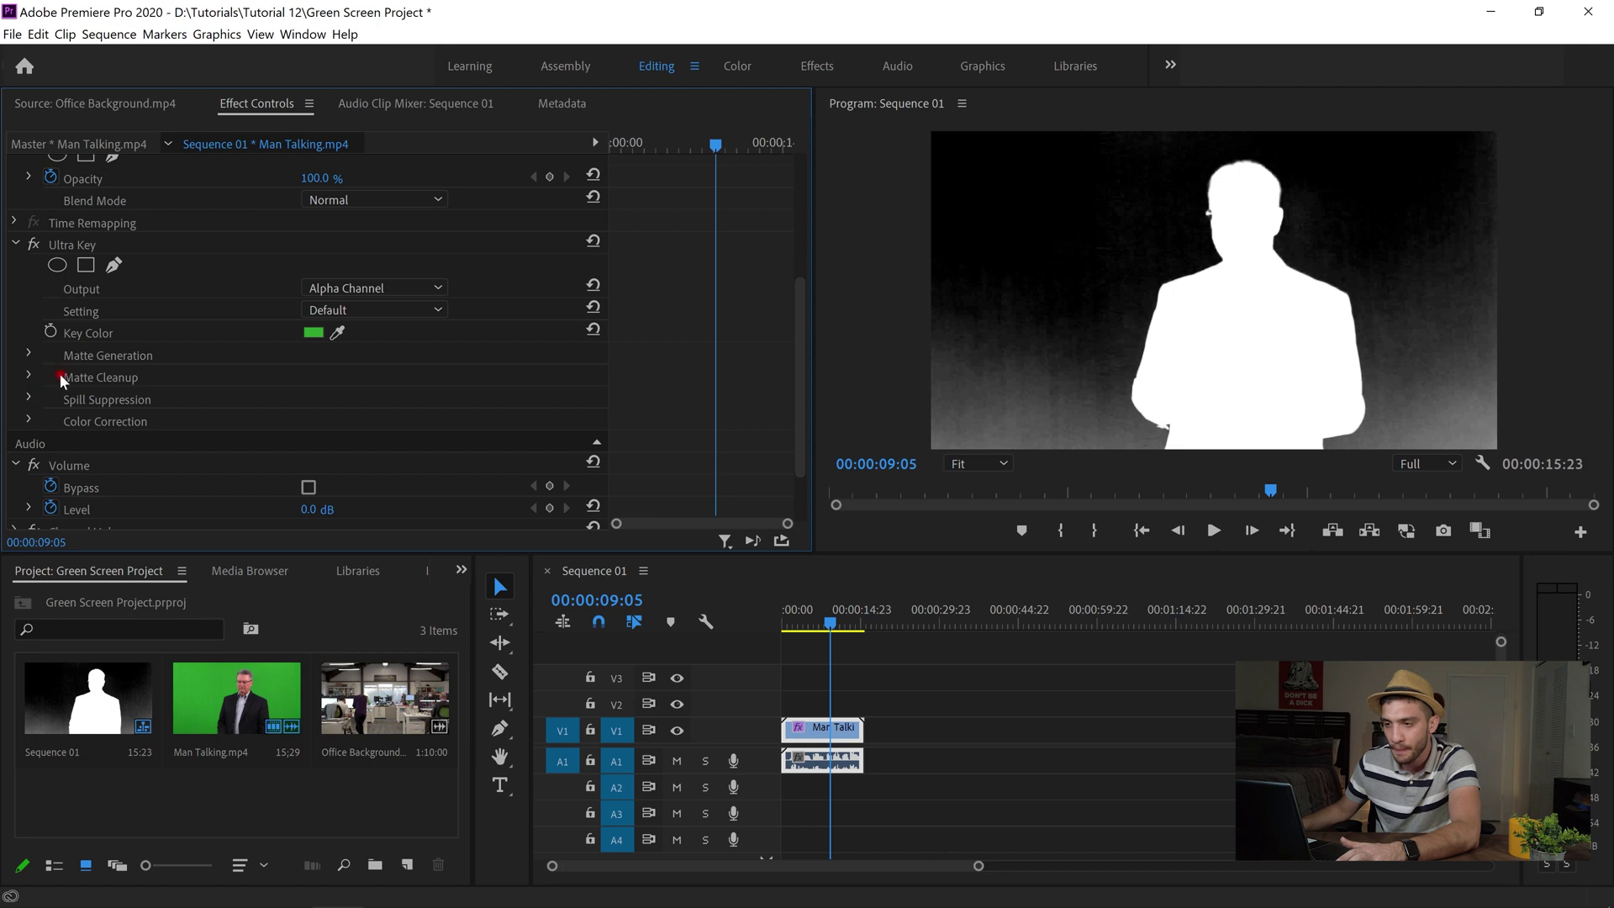
left_click(29, 378)
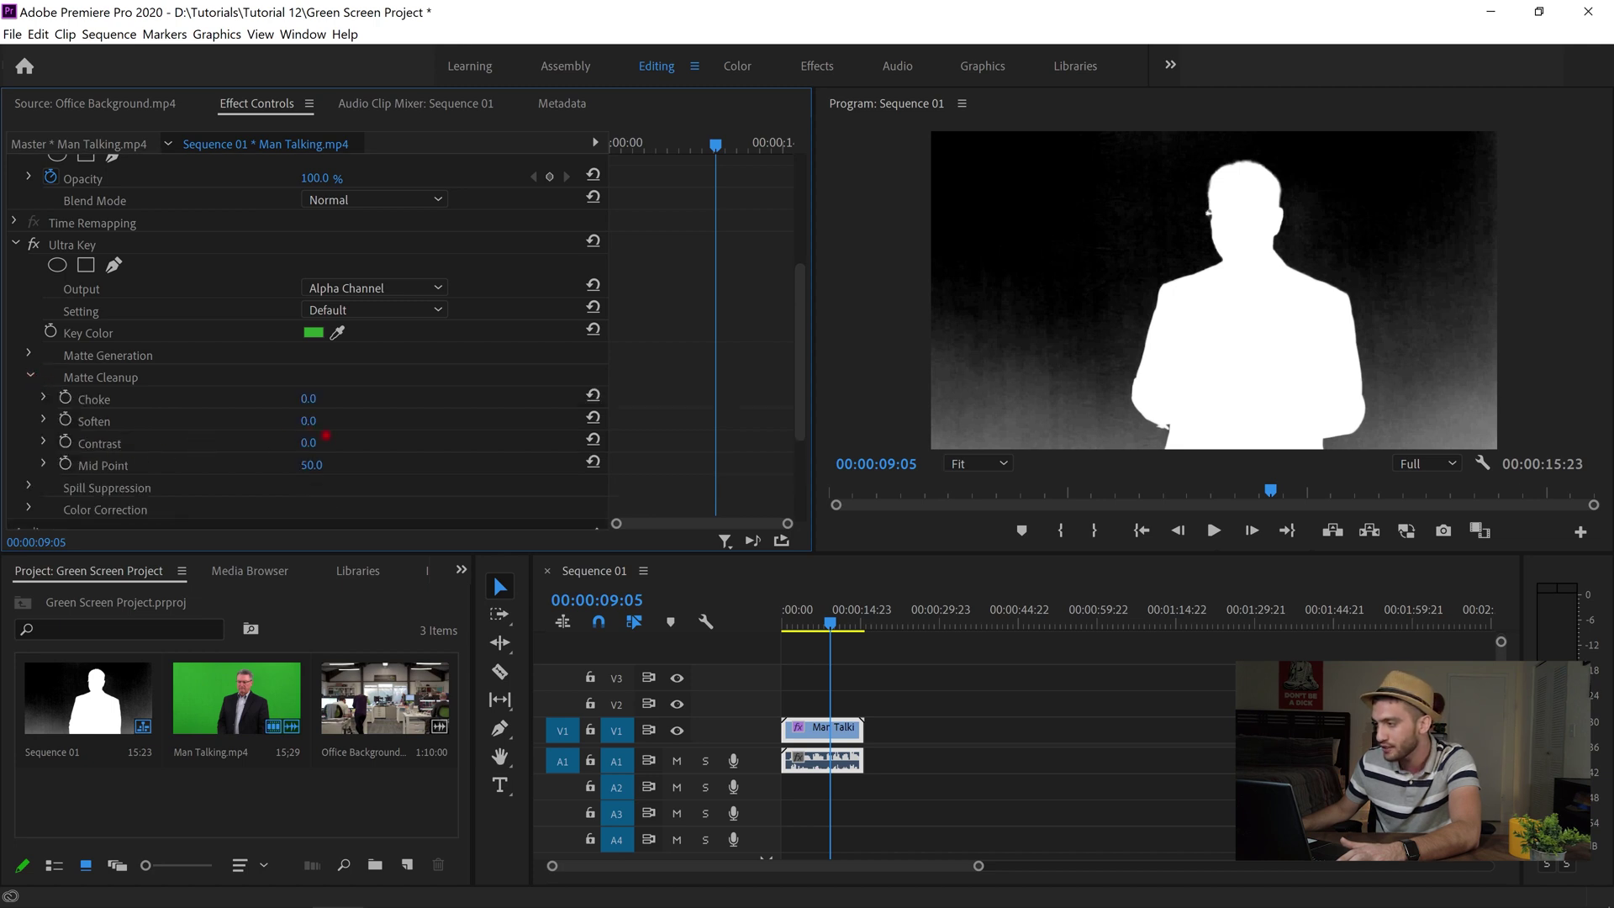
mouse_move(326, 435)
left_mouse_down()
mouse_move(364, 436)
mouse_move(396, 406)
mouse_move(317, 448)
left_mouse_up()
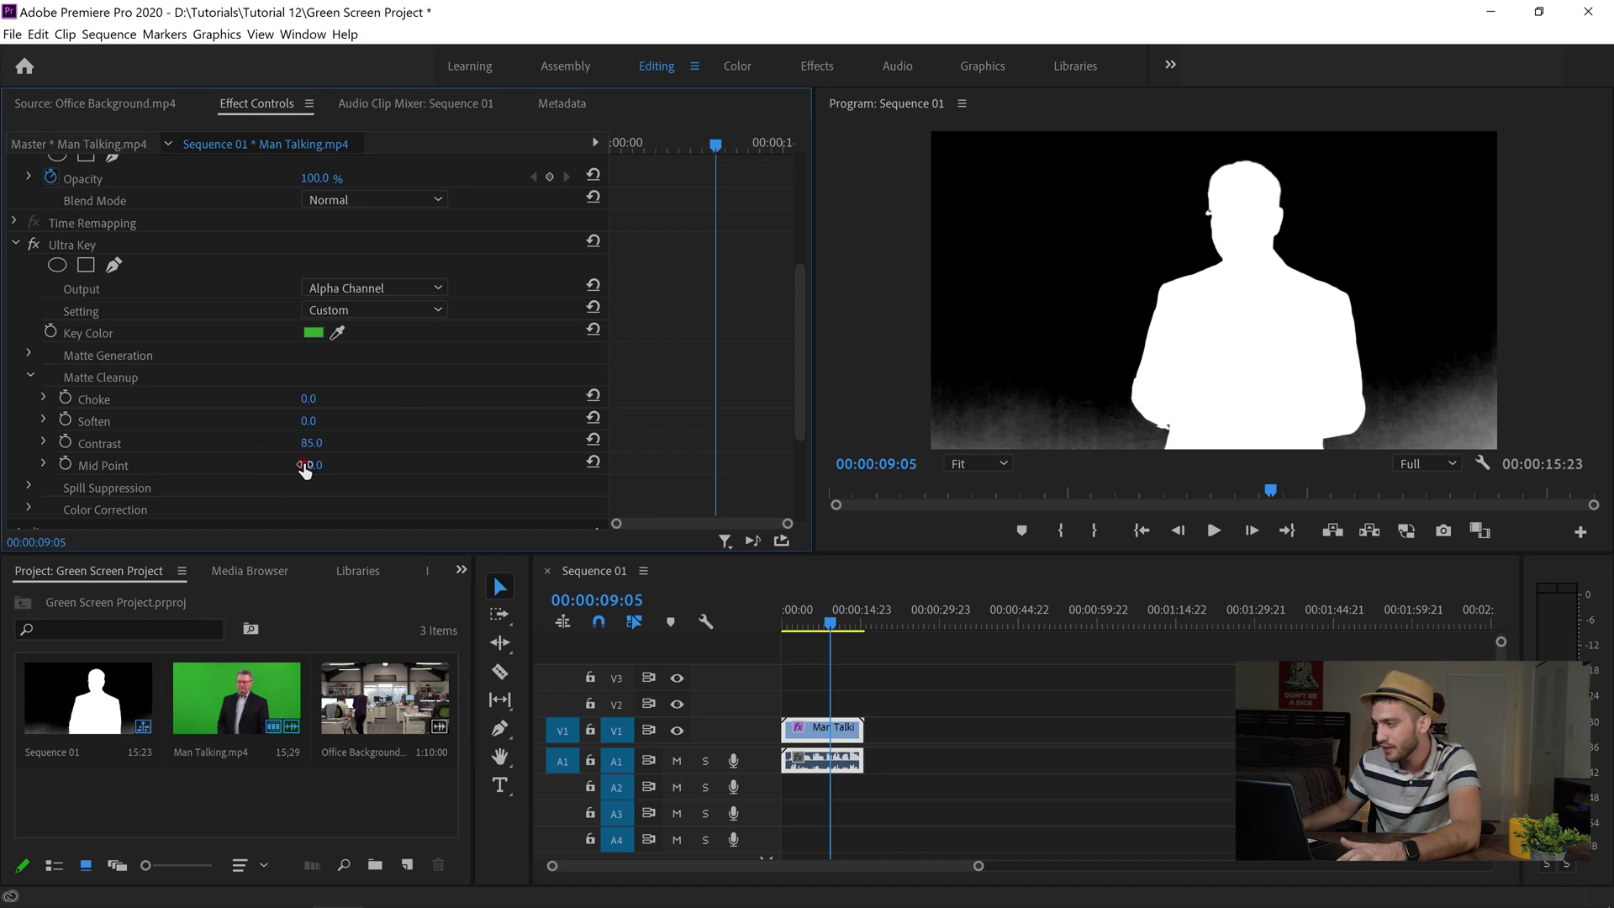
left_click_drag(327, 454, 417, 408)
key("ctrl+s")
- Switch Ultra Key's Output back to Composite to show the keyed presenter
scroll(418, 412, "up", 5)
scroll(392, 390, "down", 3)
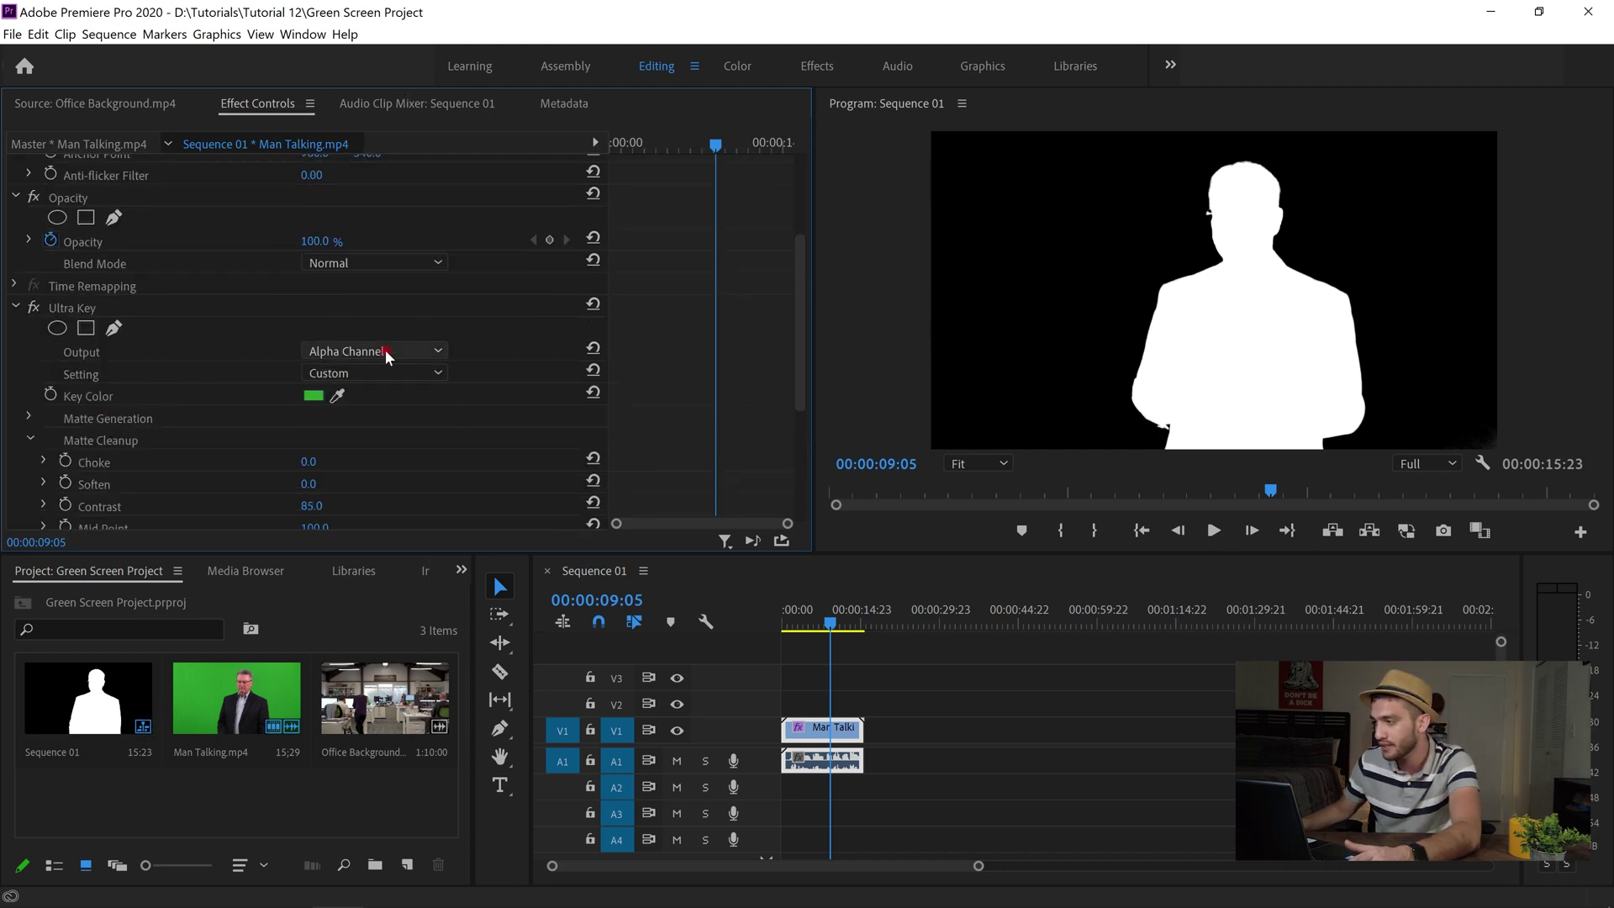
left_click(385, 350)
left_click(371, 375)
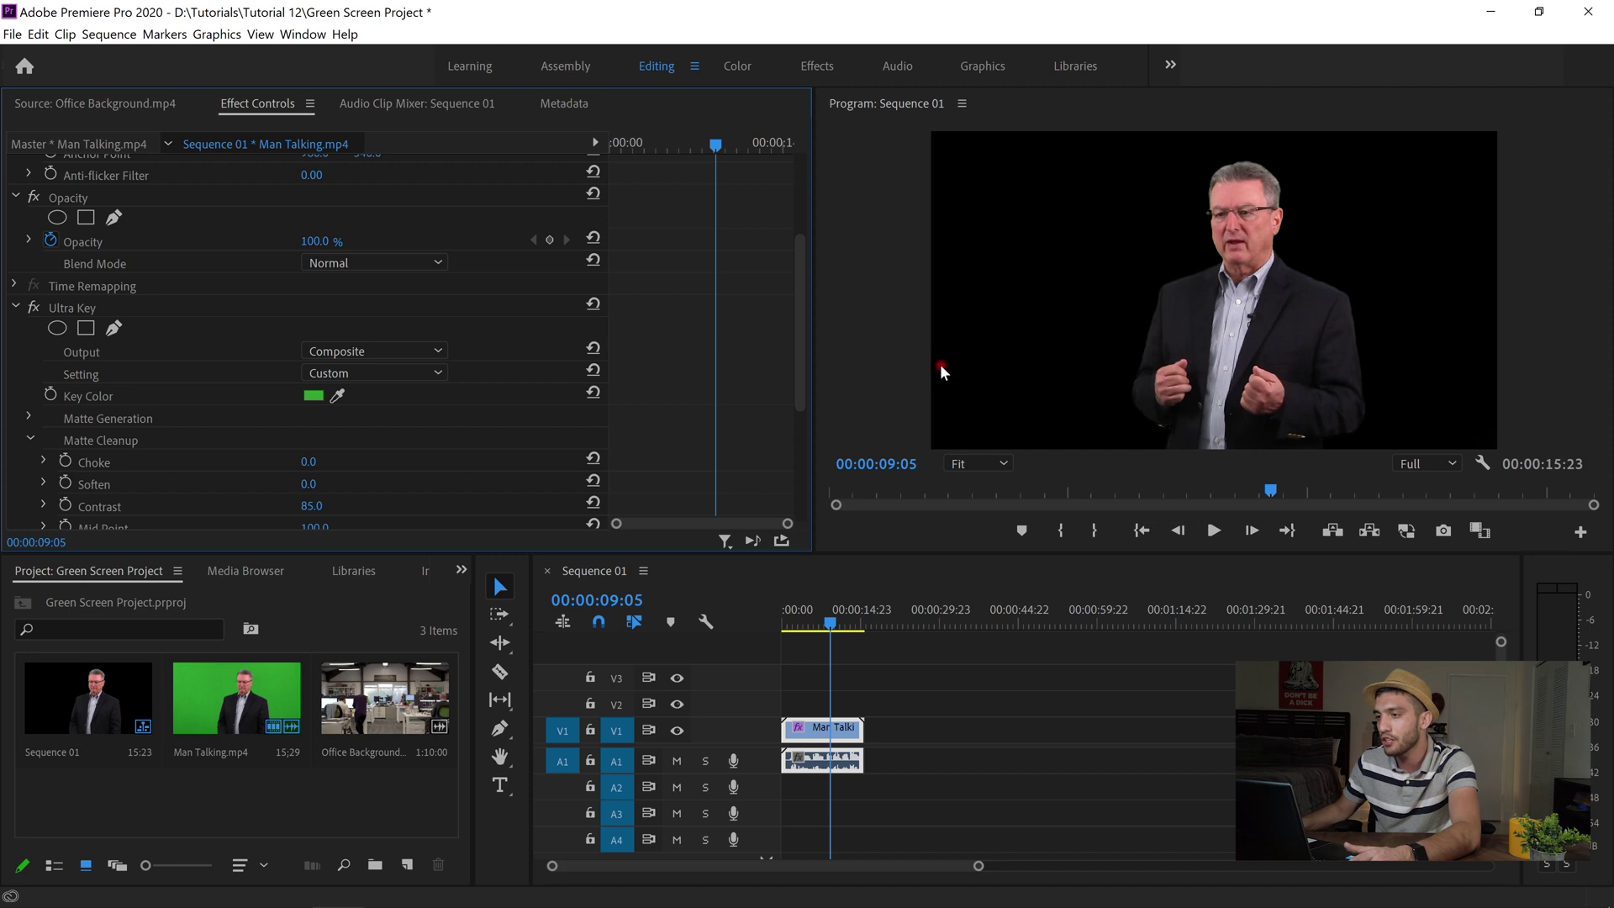
- Move Man Talking to V2, put Office Background beneath on V1, and play the composite
left_click(562, 72)
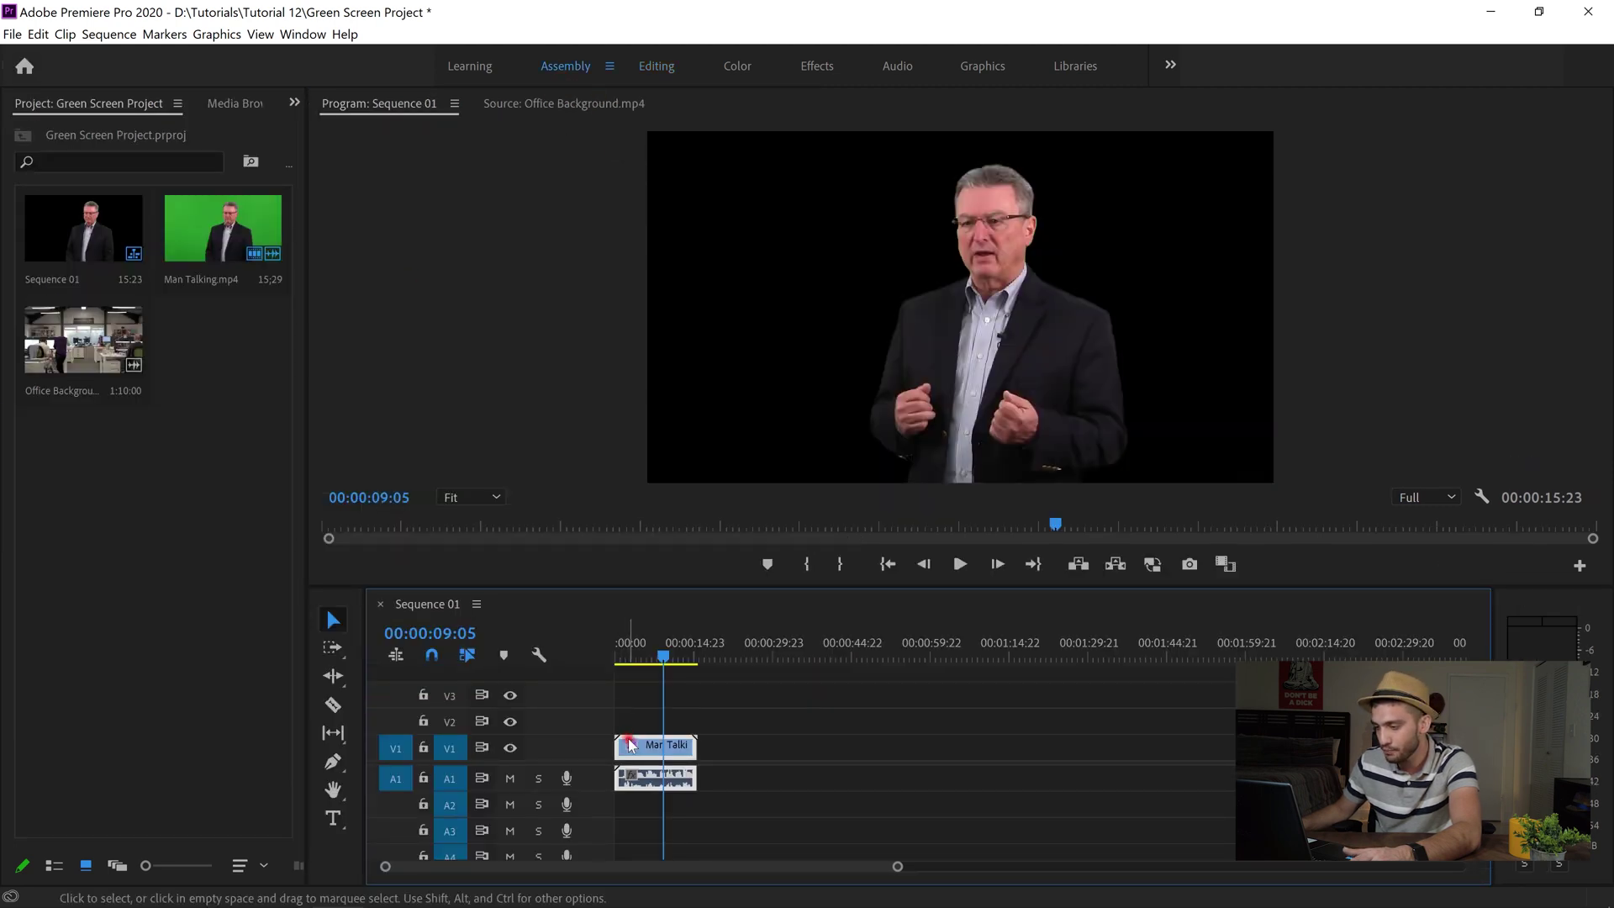
left_click_drag(636, 744, 637, 716)
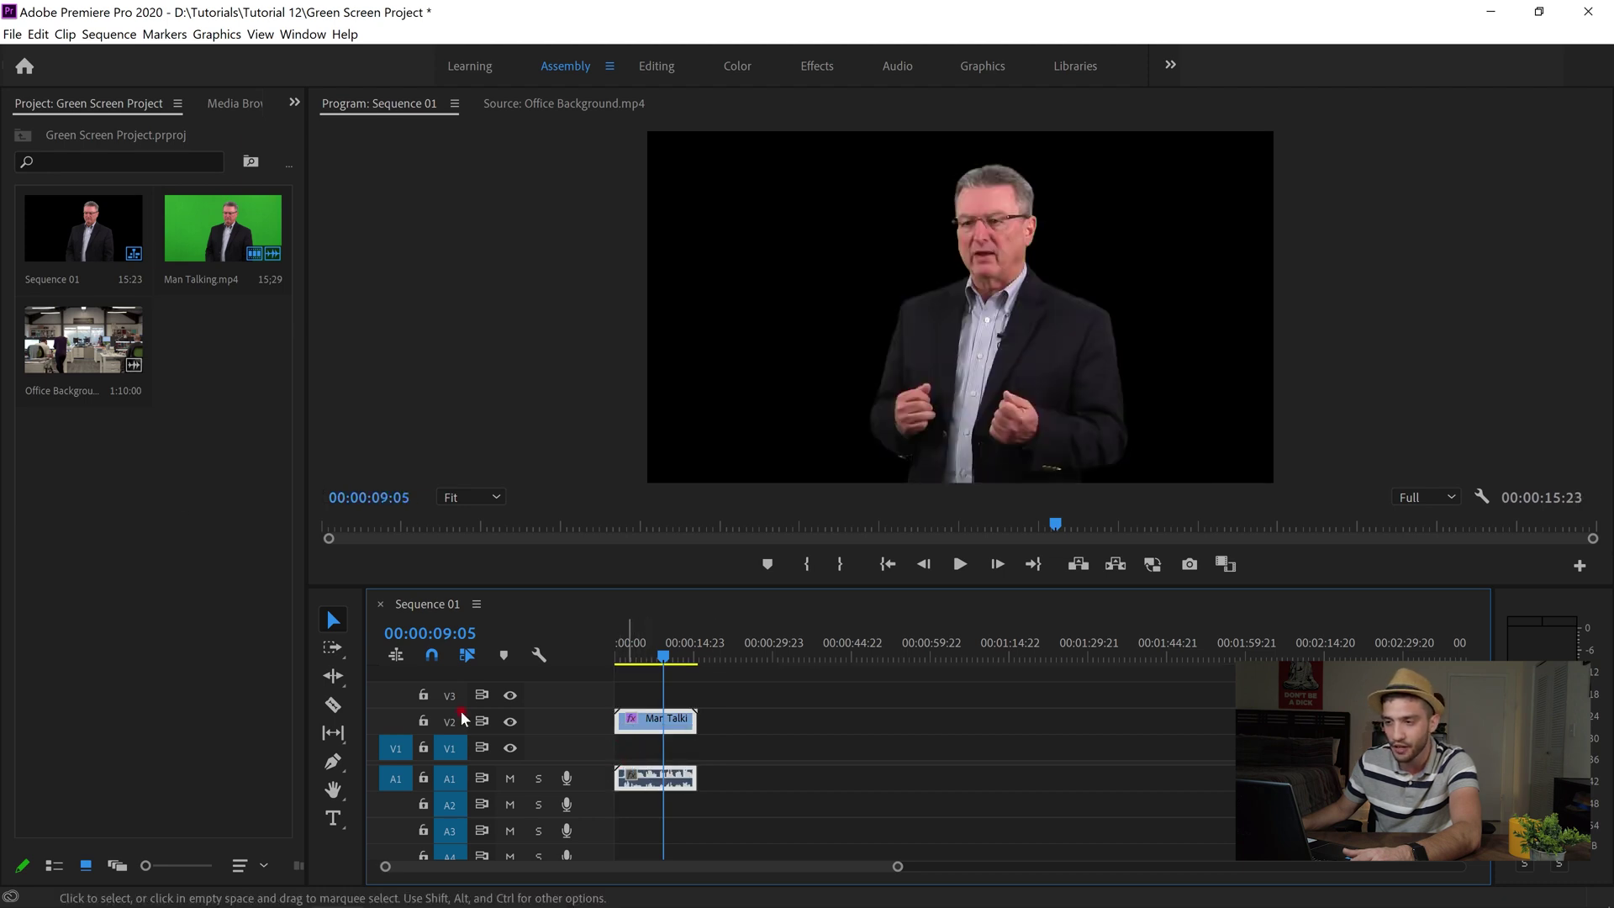
left_click_drag(99, 345, 612, 762)
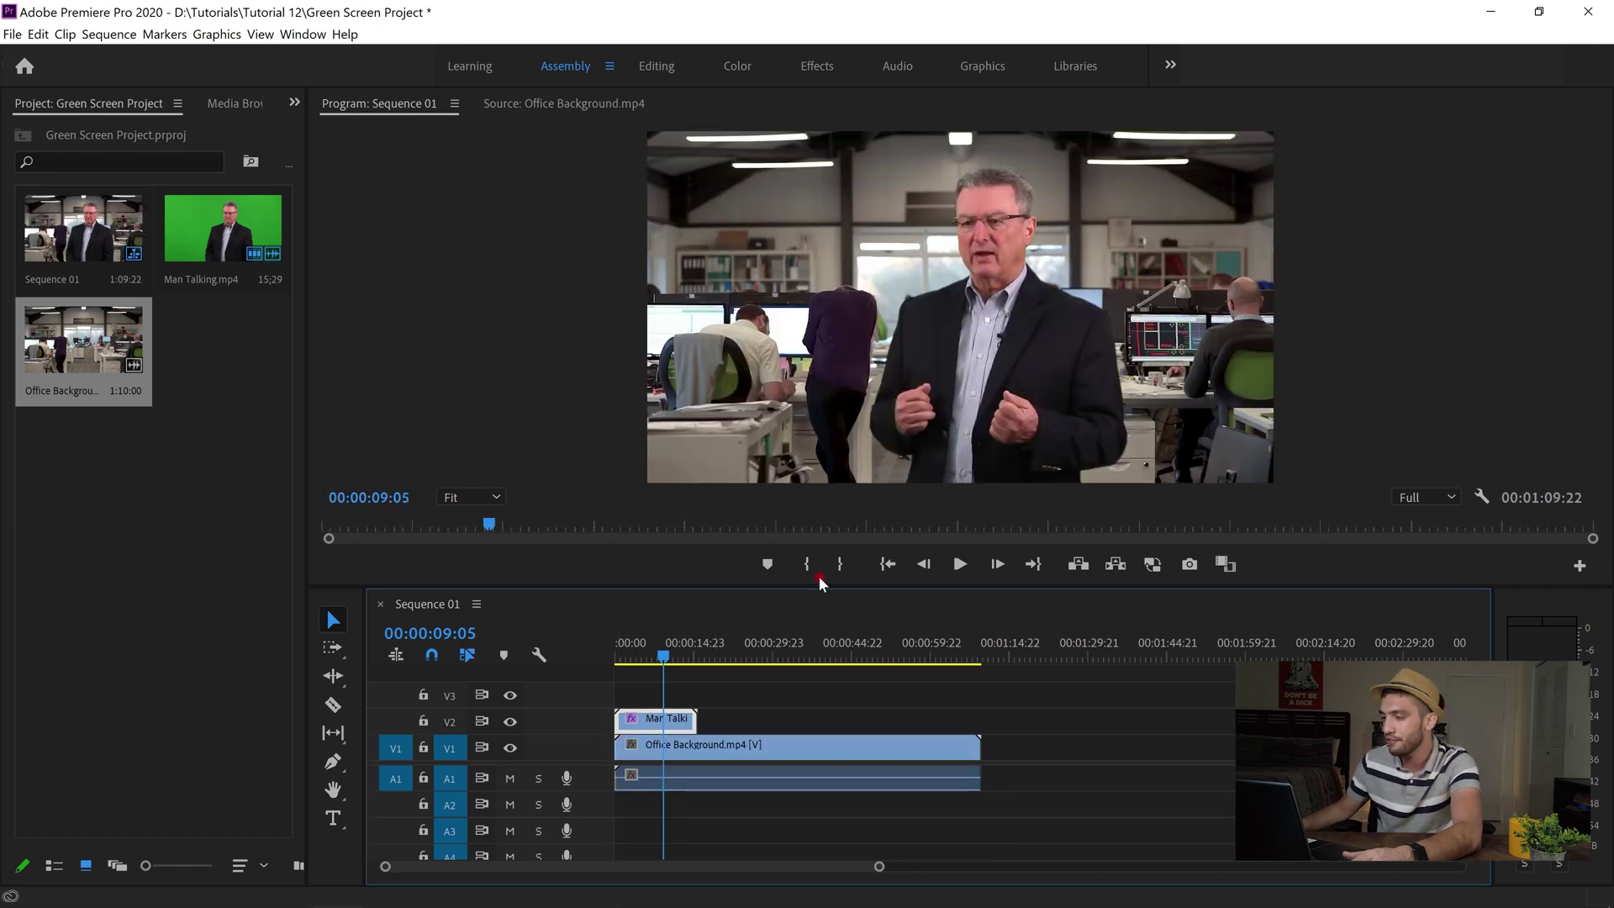
left_click(887, 564)
left_click(960, 565)
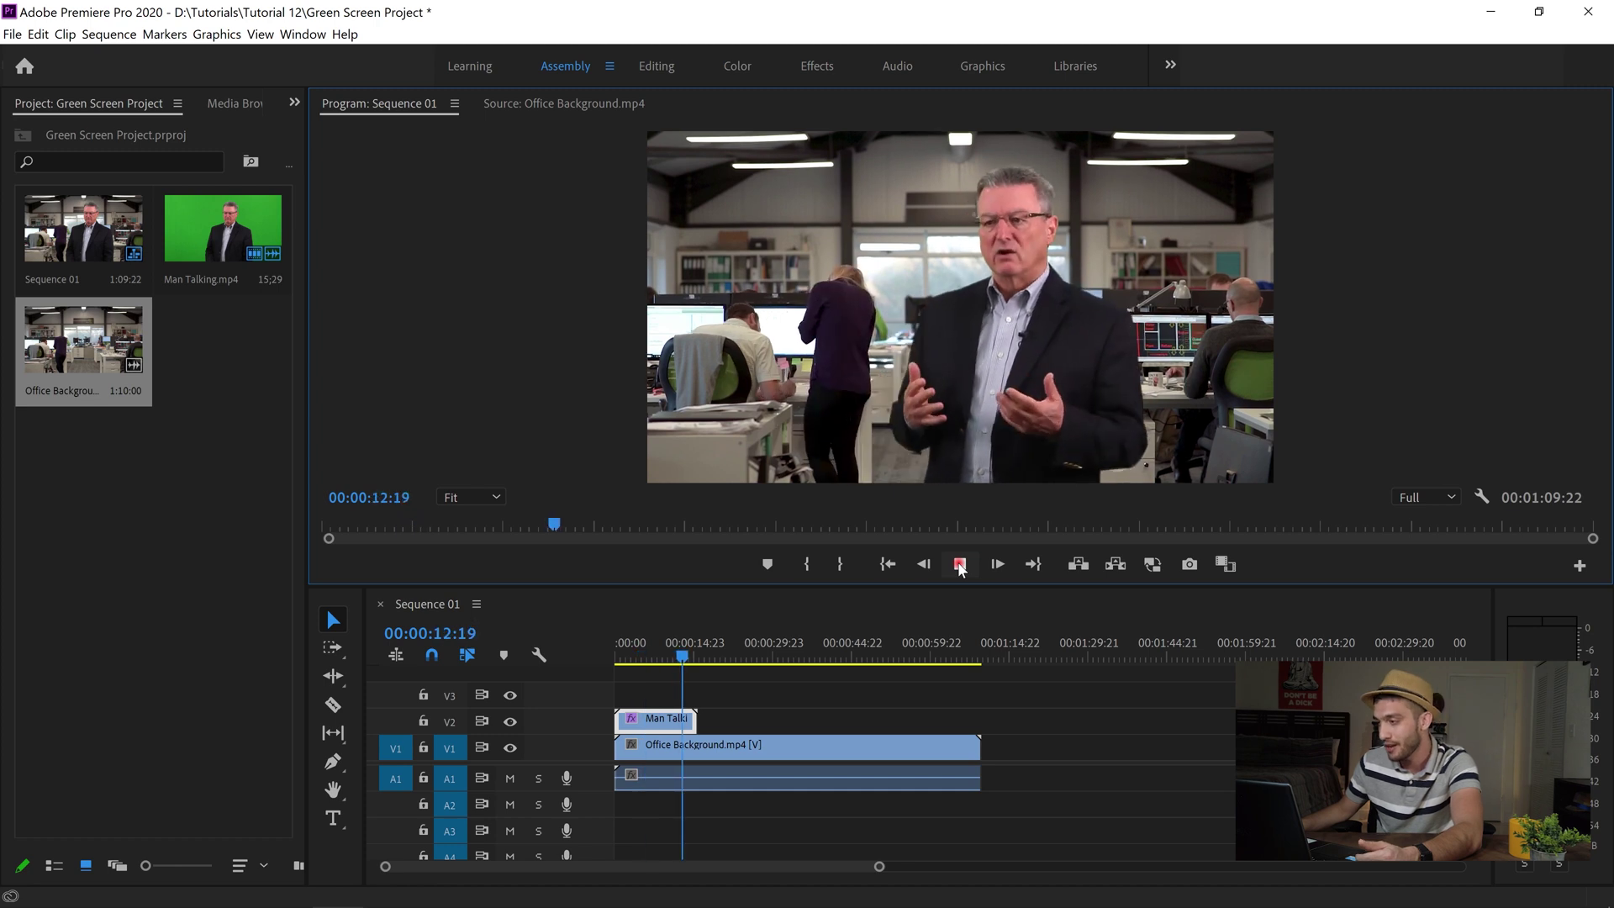
- Trim the background to the presenter's length, and shrink and reposition the presenter lower in the office
left_click(960, 565)
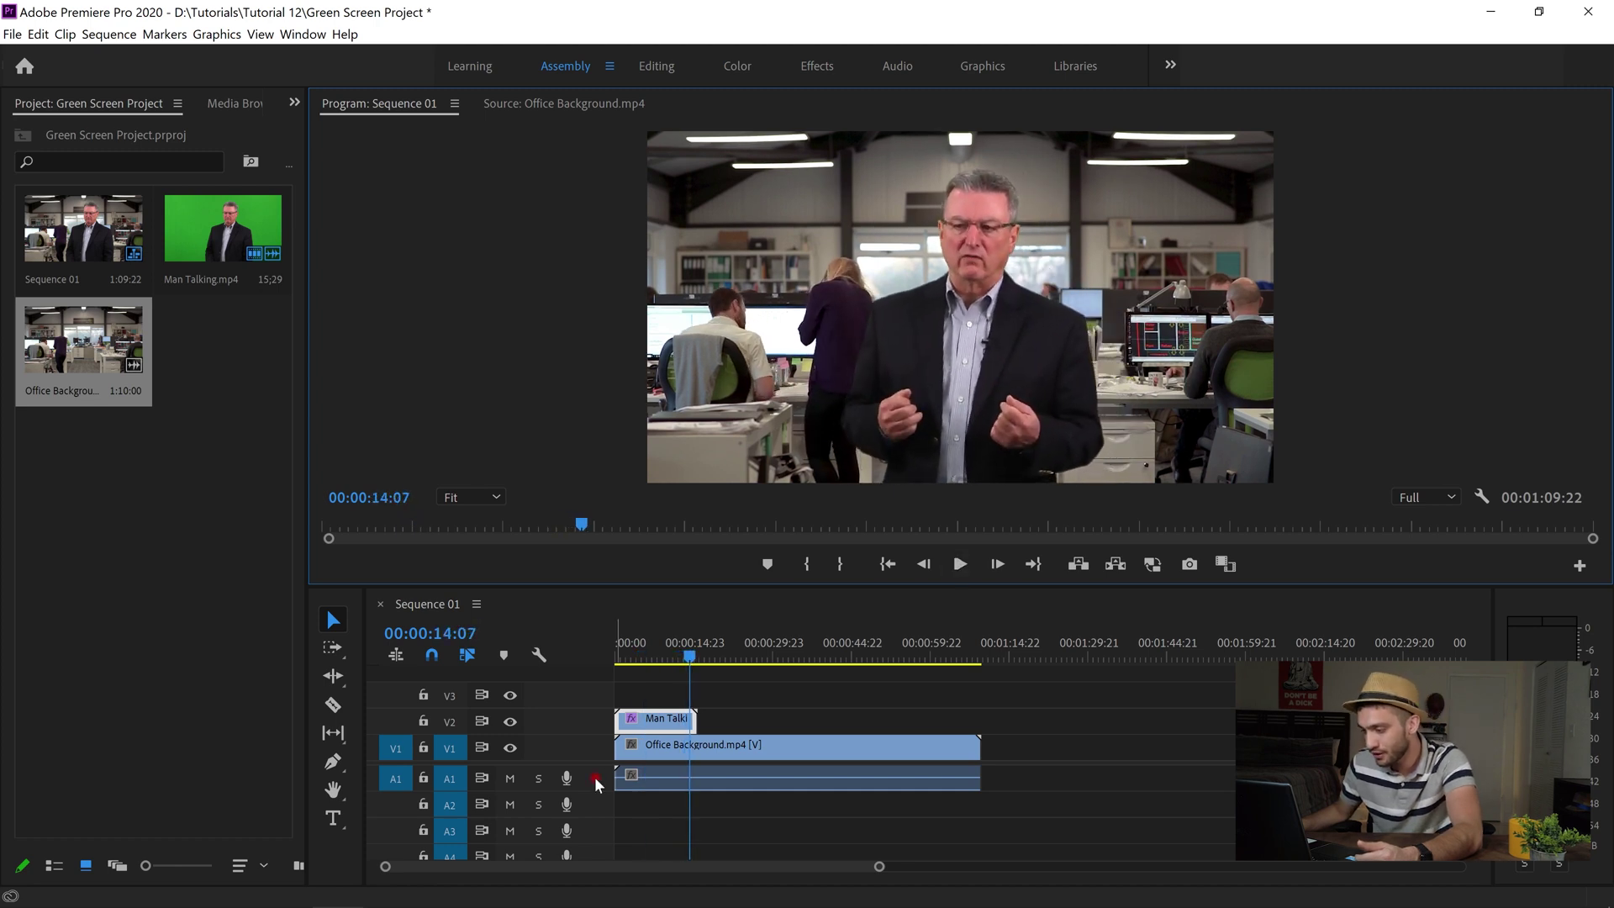
left_click_drag(978, 746, 696, 746)
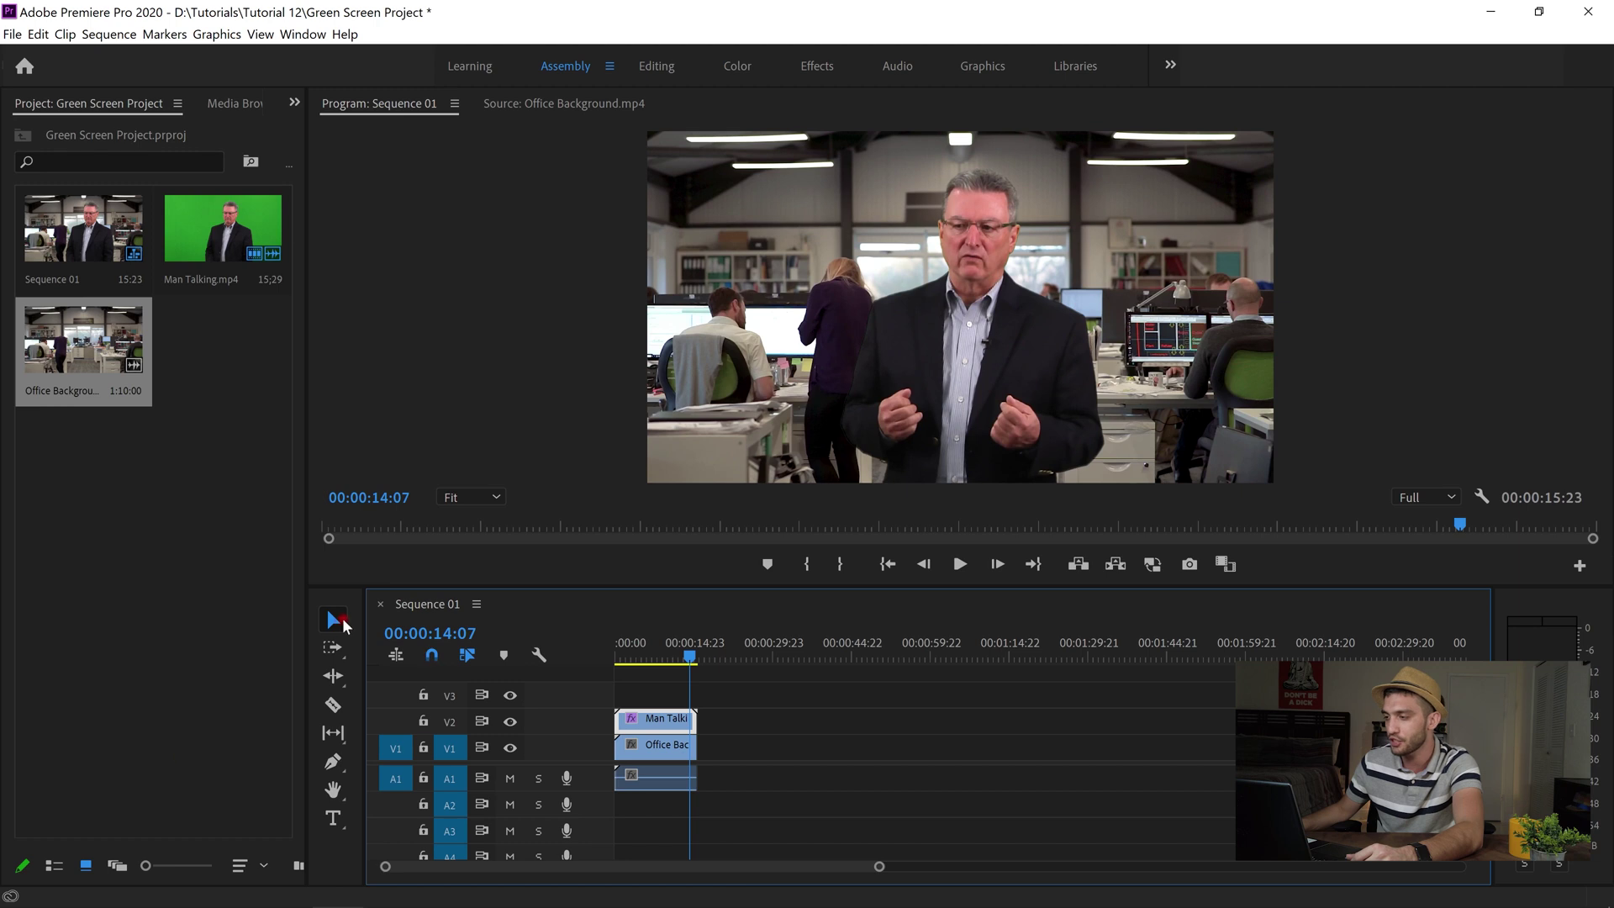
left_click(969, 334)
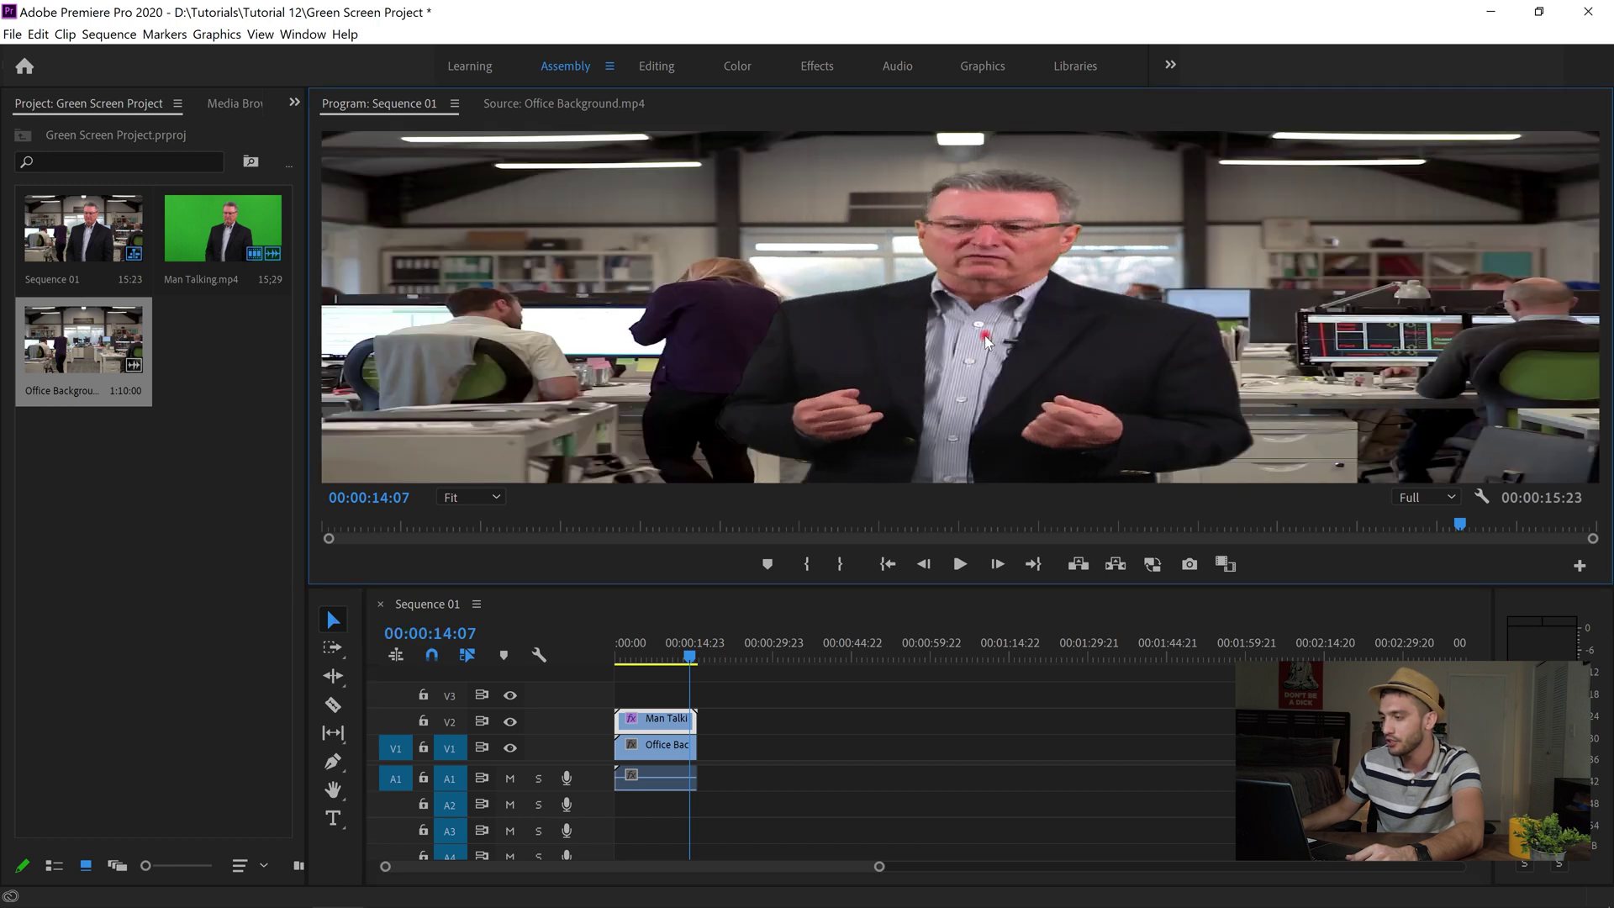
left_click_drag(969, 335, 1013, 349)
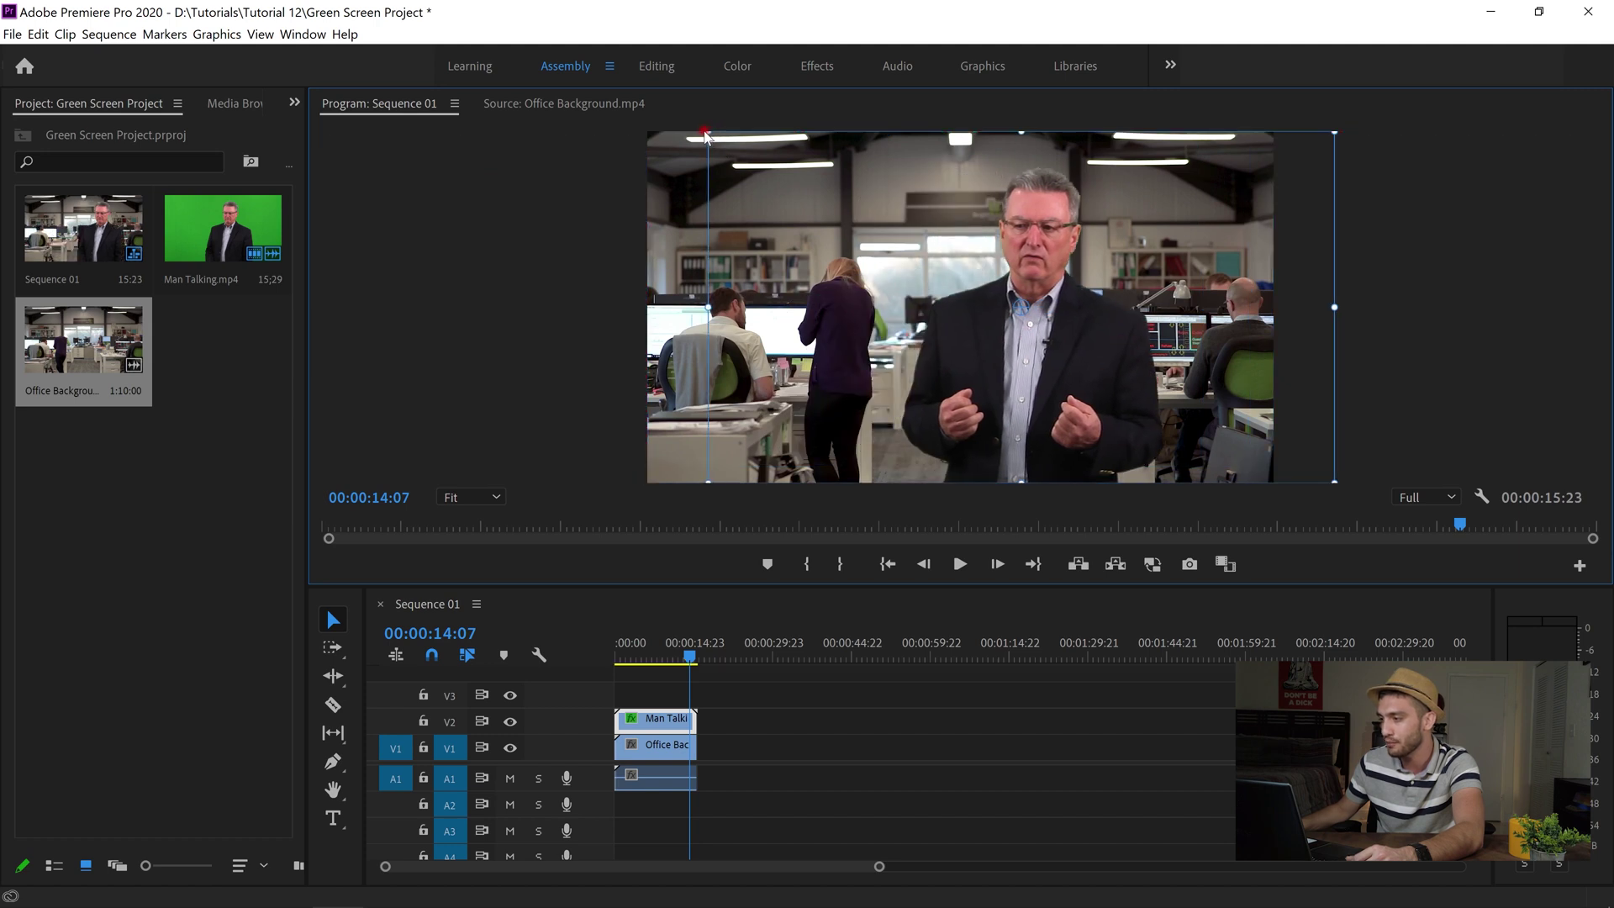
left_click_drag(720, 143, 741, 212)
left_click_drag(994, 368, 934, 408)
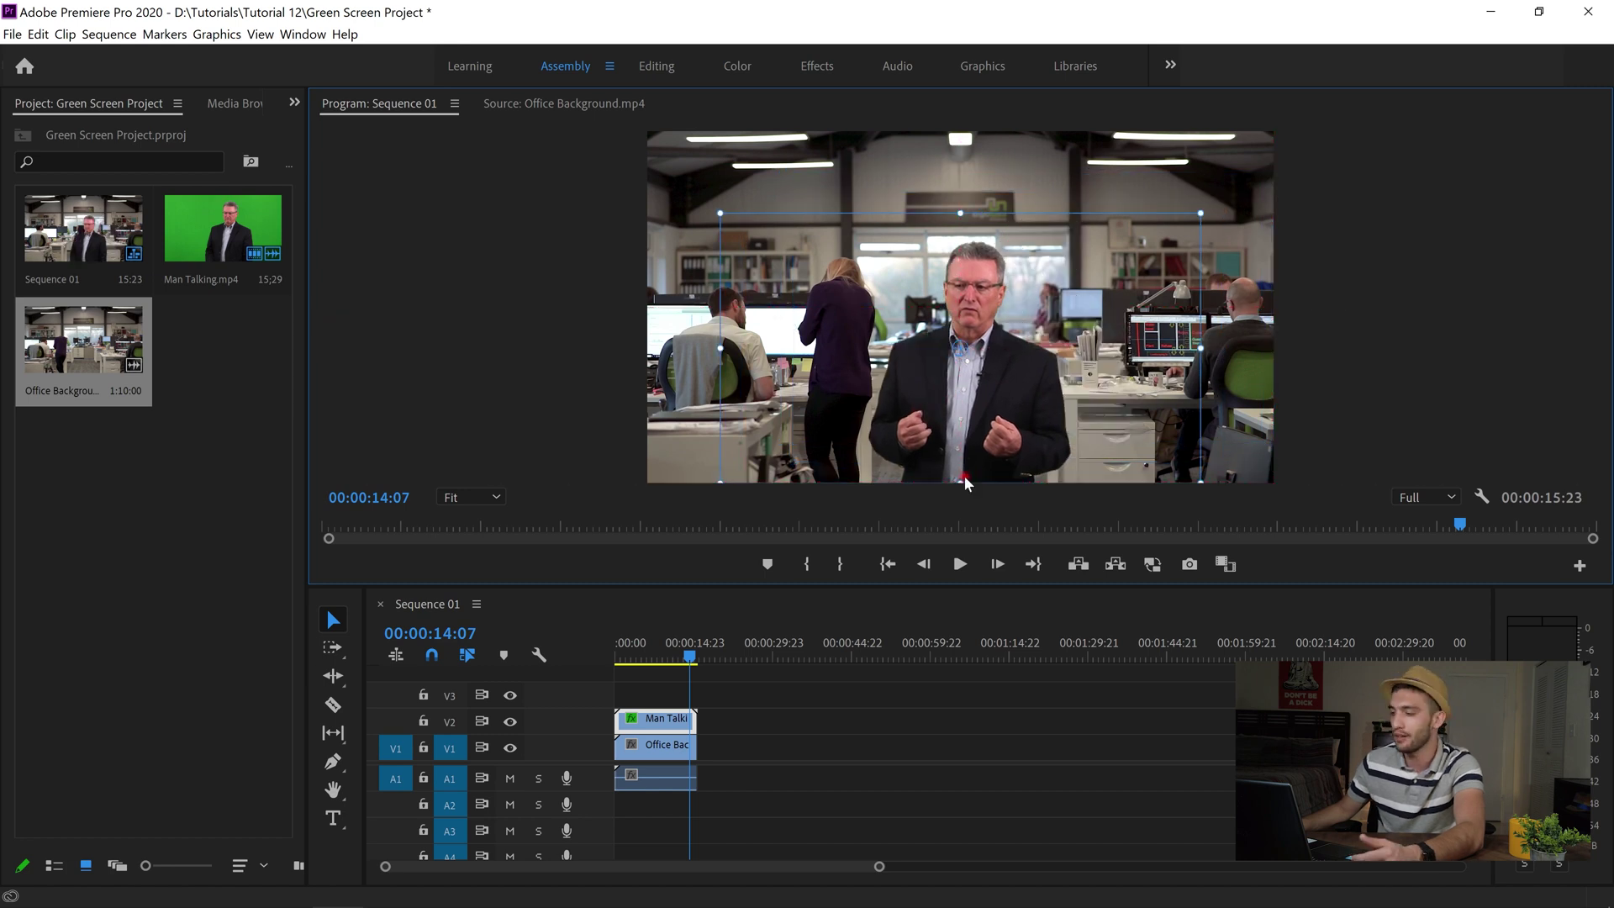
left_click(635, 344)
left_click(884, 563)
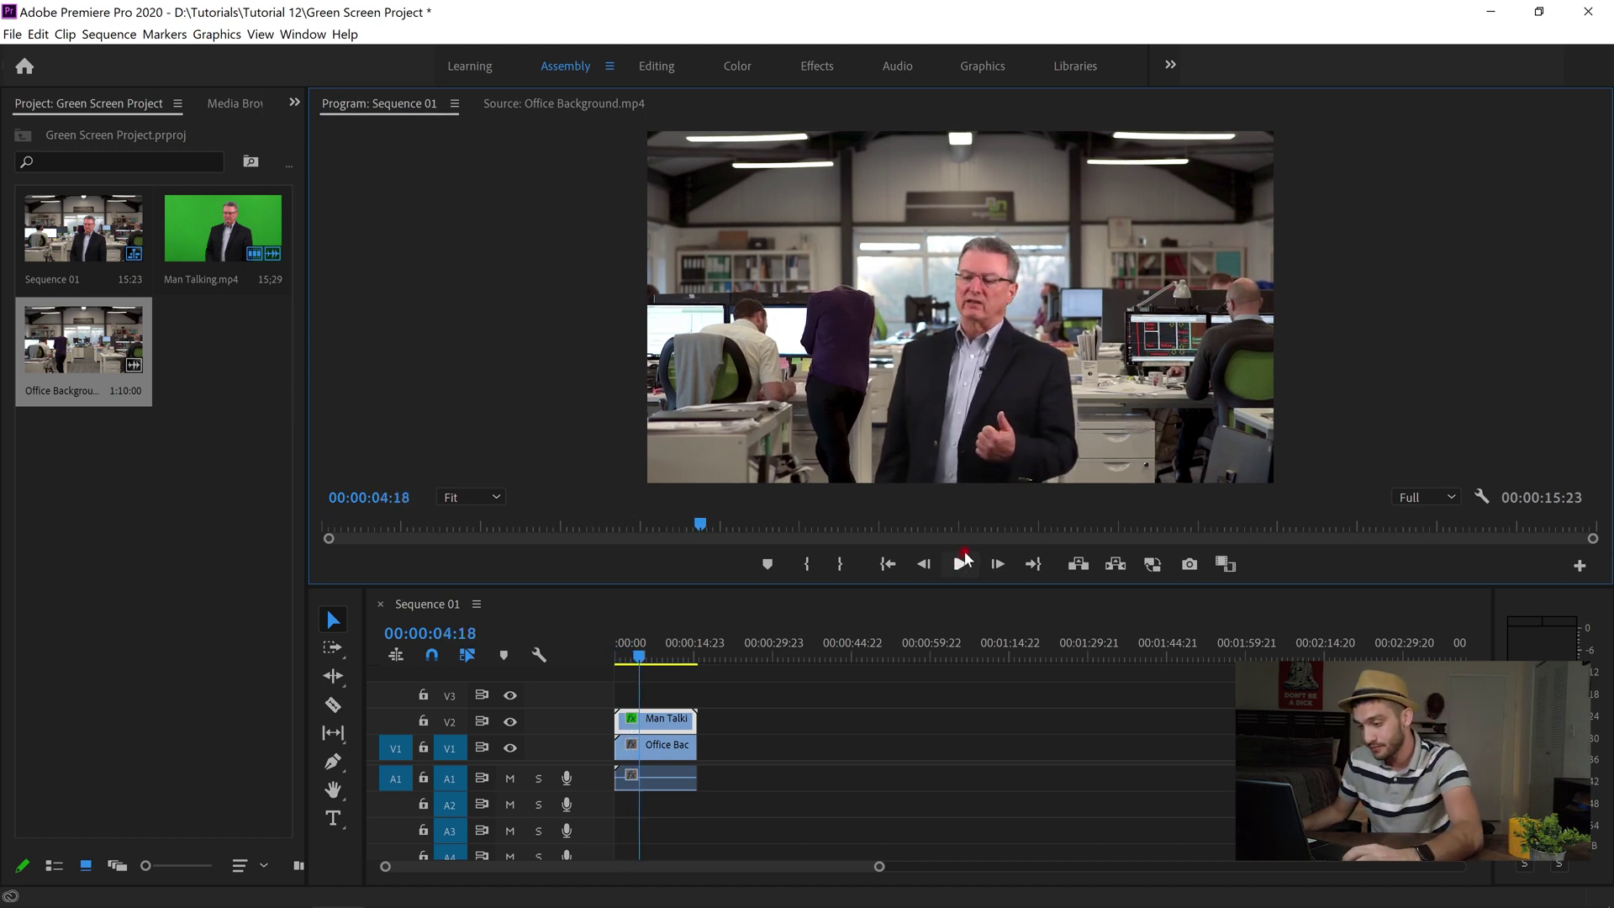
- Save, delete all clips from Sequence 01, and import Me.MP4 into the project
left_click(789, 727)
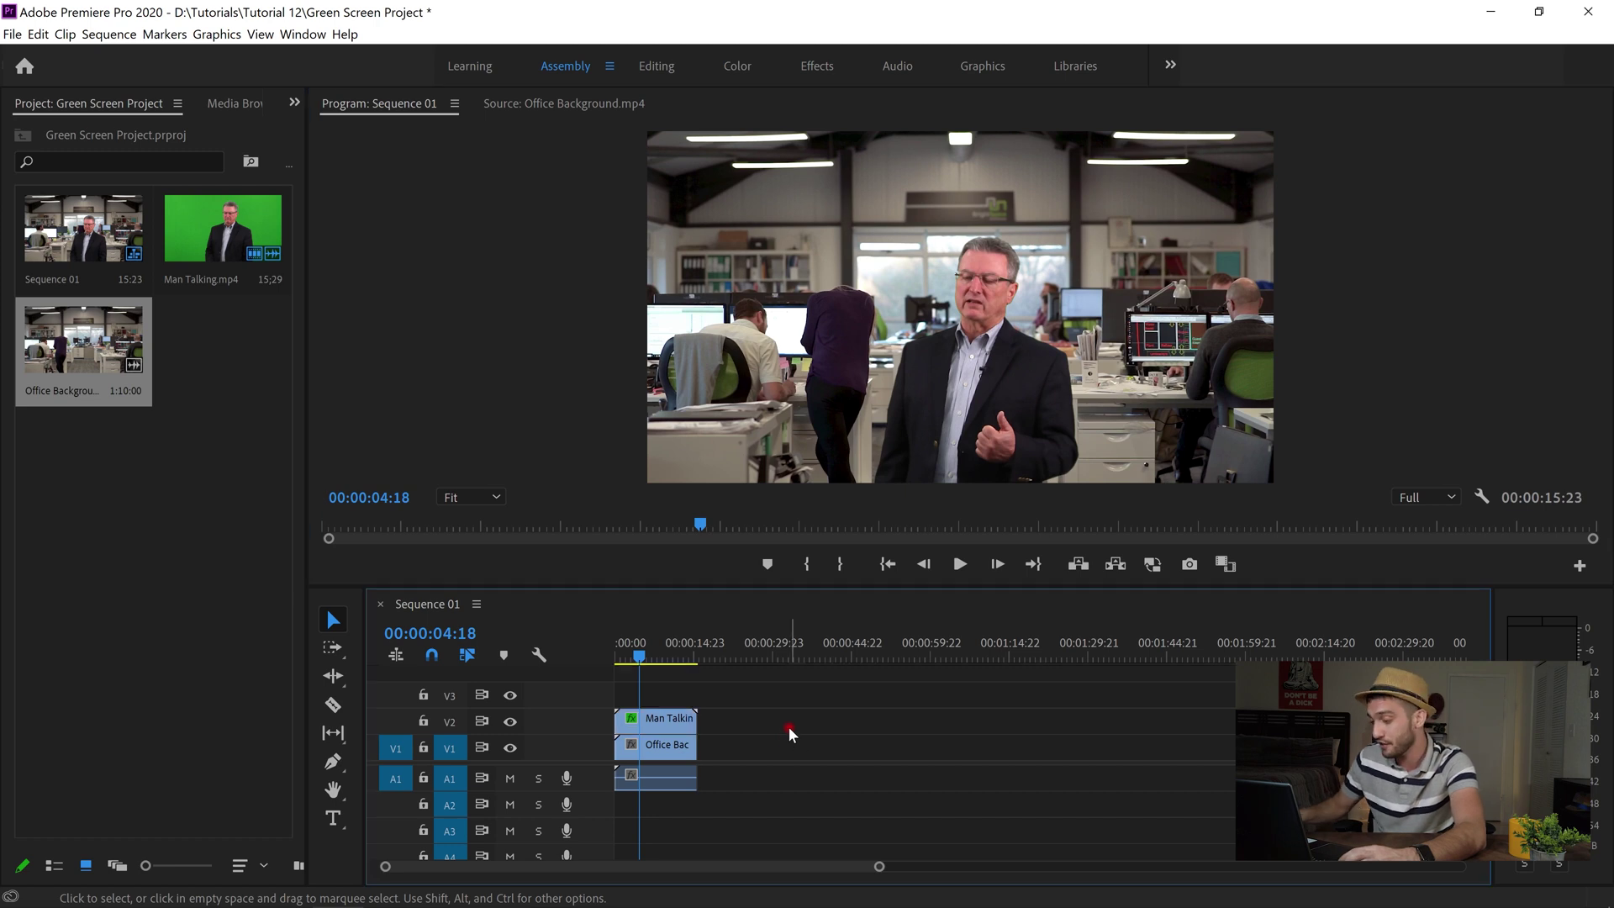
key("ctrl+s")
key("ctrl+a")
key("Delete")
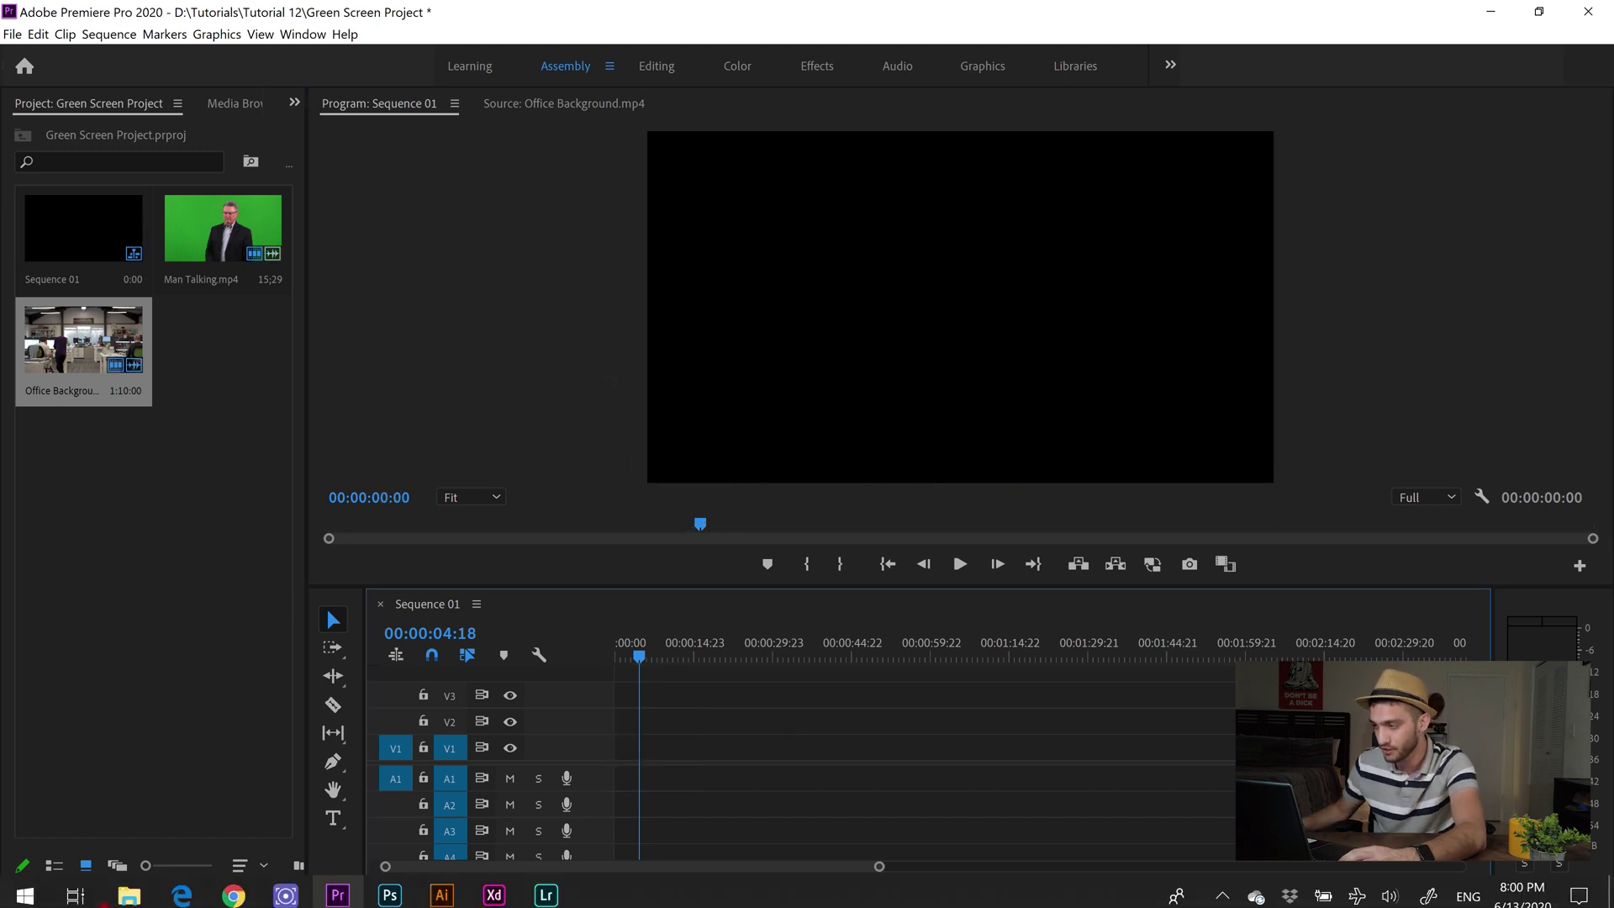
left_click(129, 887)
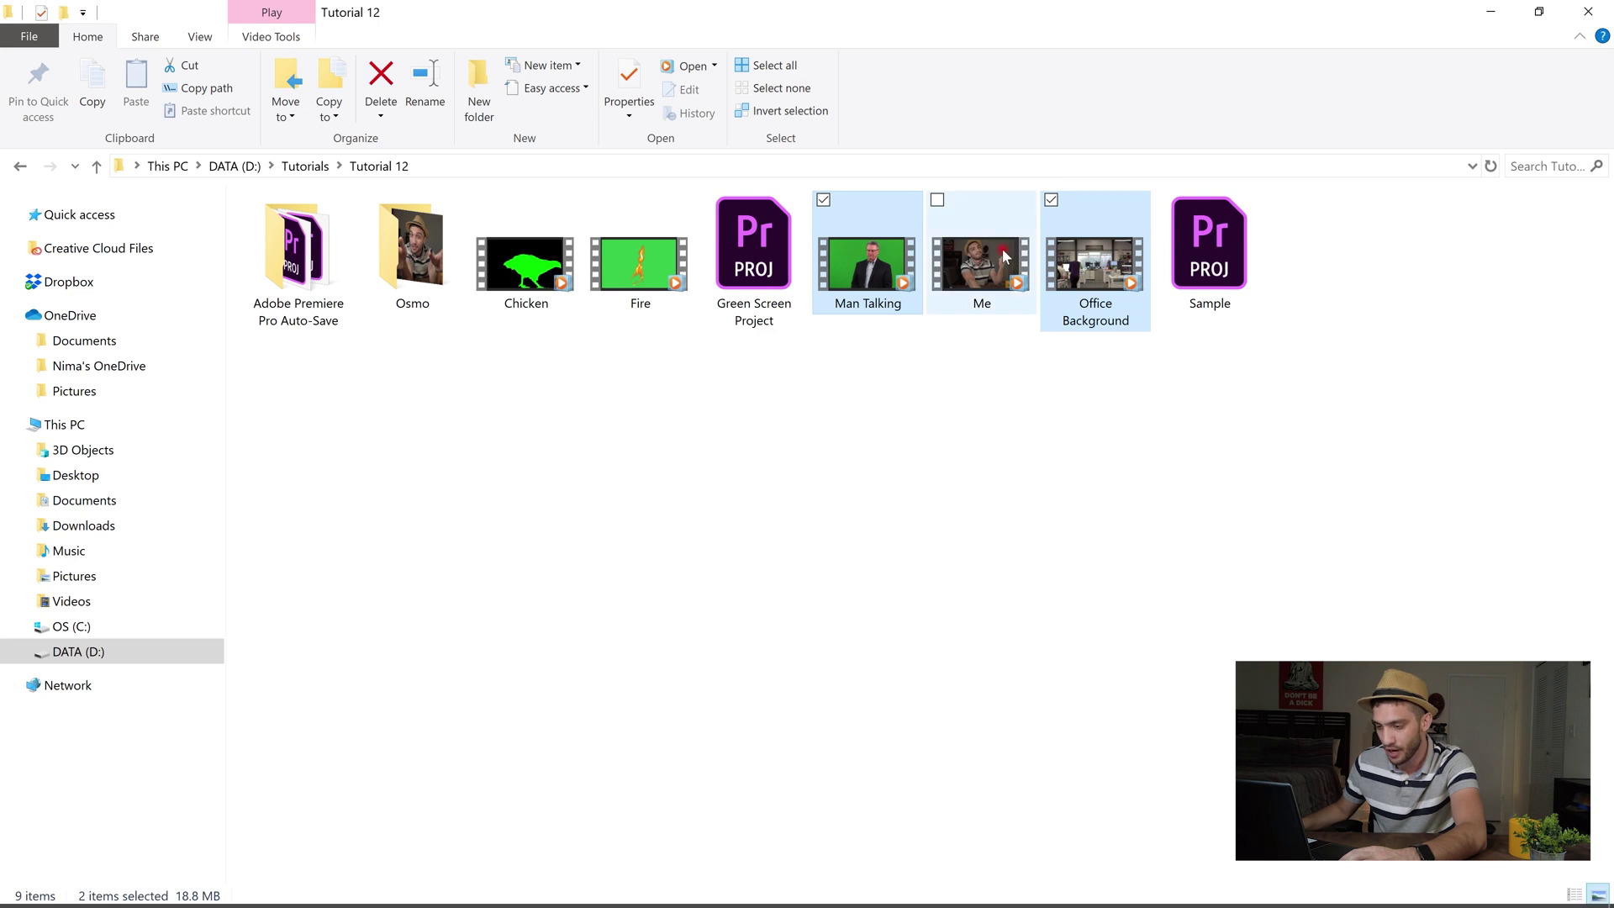
left_click_drag(982, 261, 223, 687)
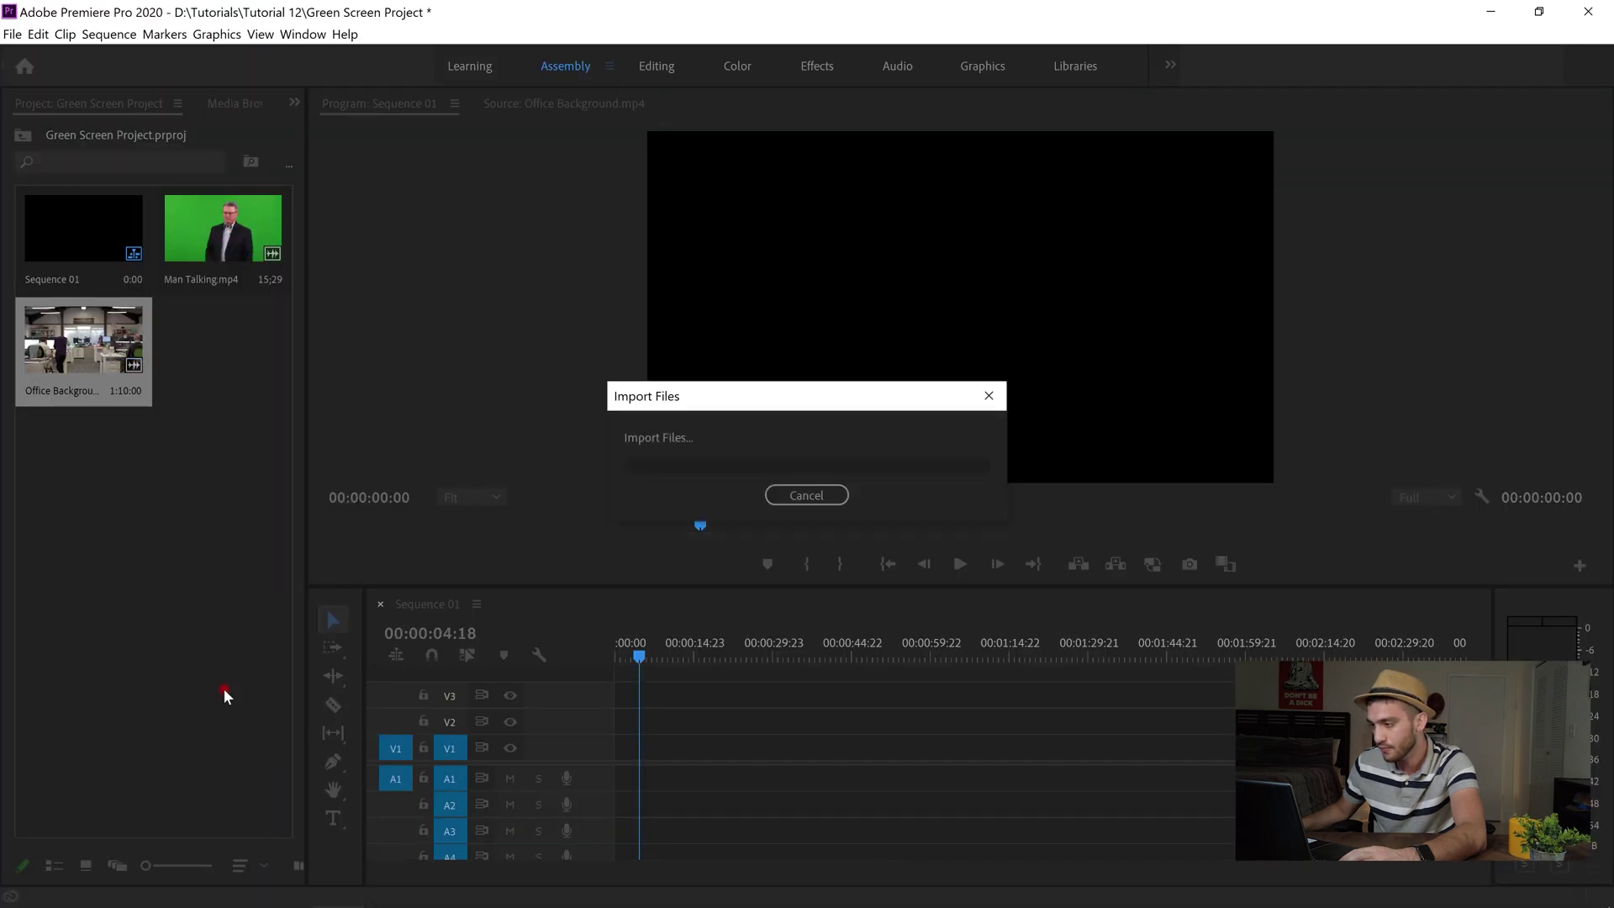
- Place Me.MP4 at the start of Sequence 01, keeping the existing sequence settings
left_click(889, 566)
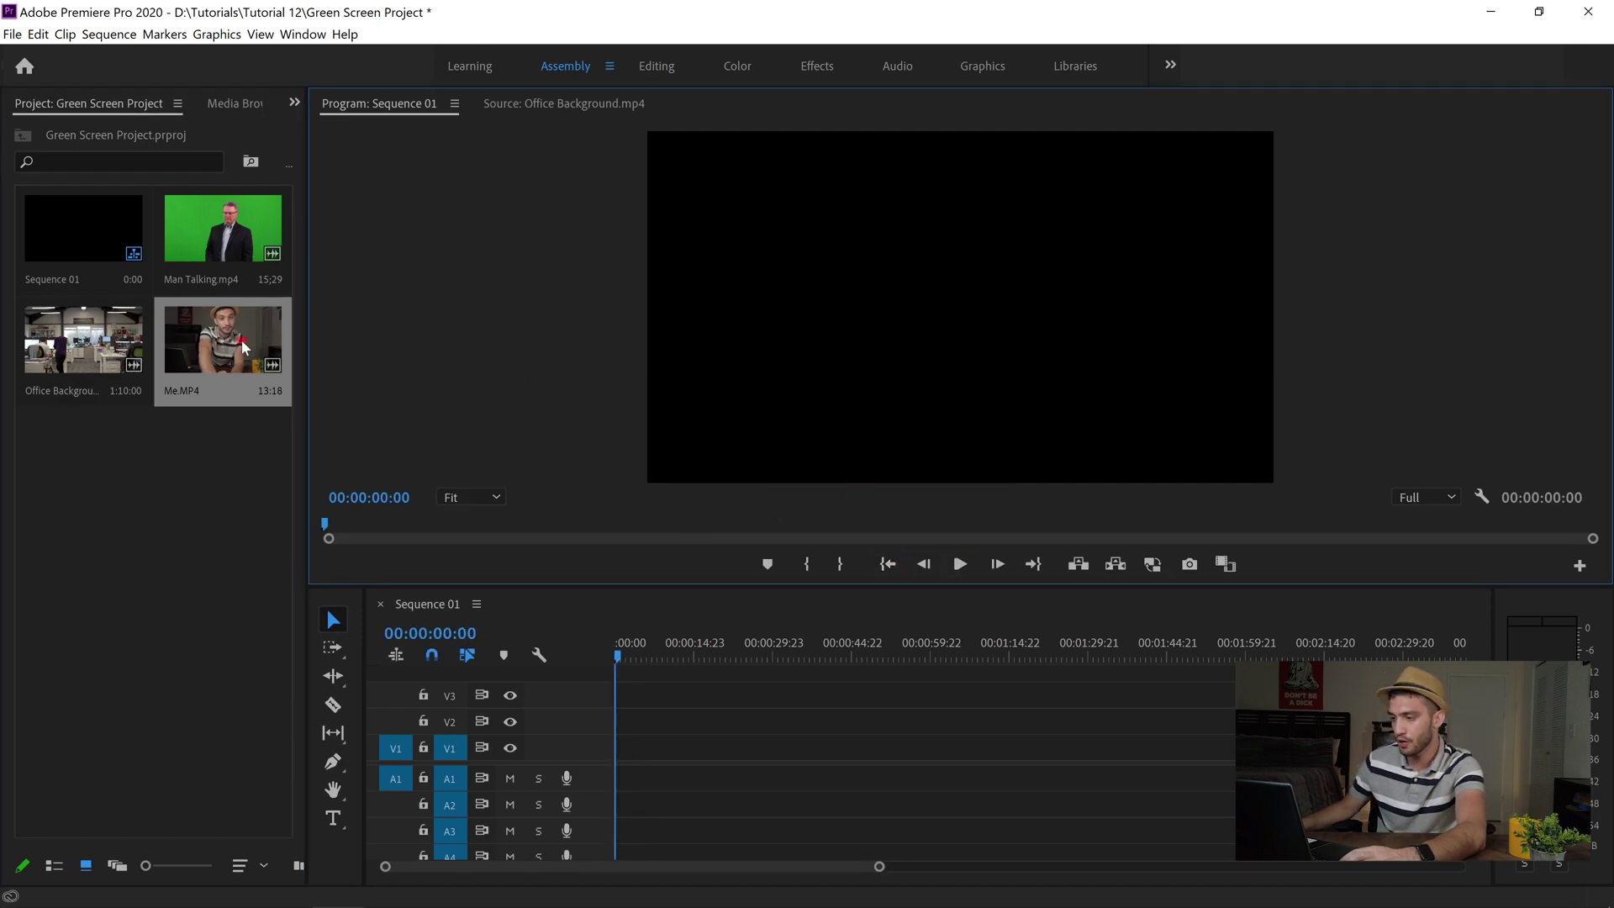
left_click_drag(243, 348, 627, 748)
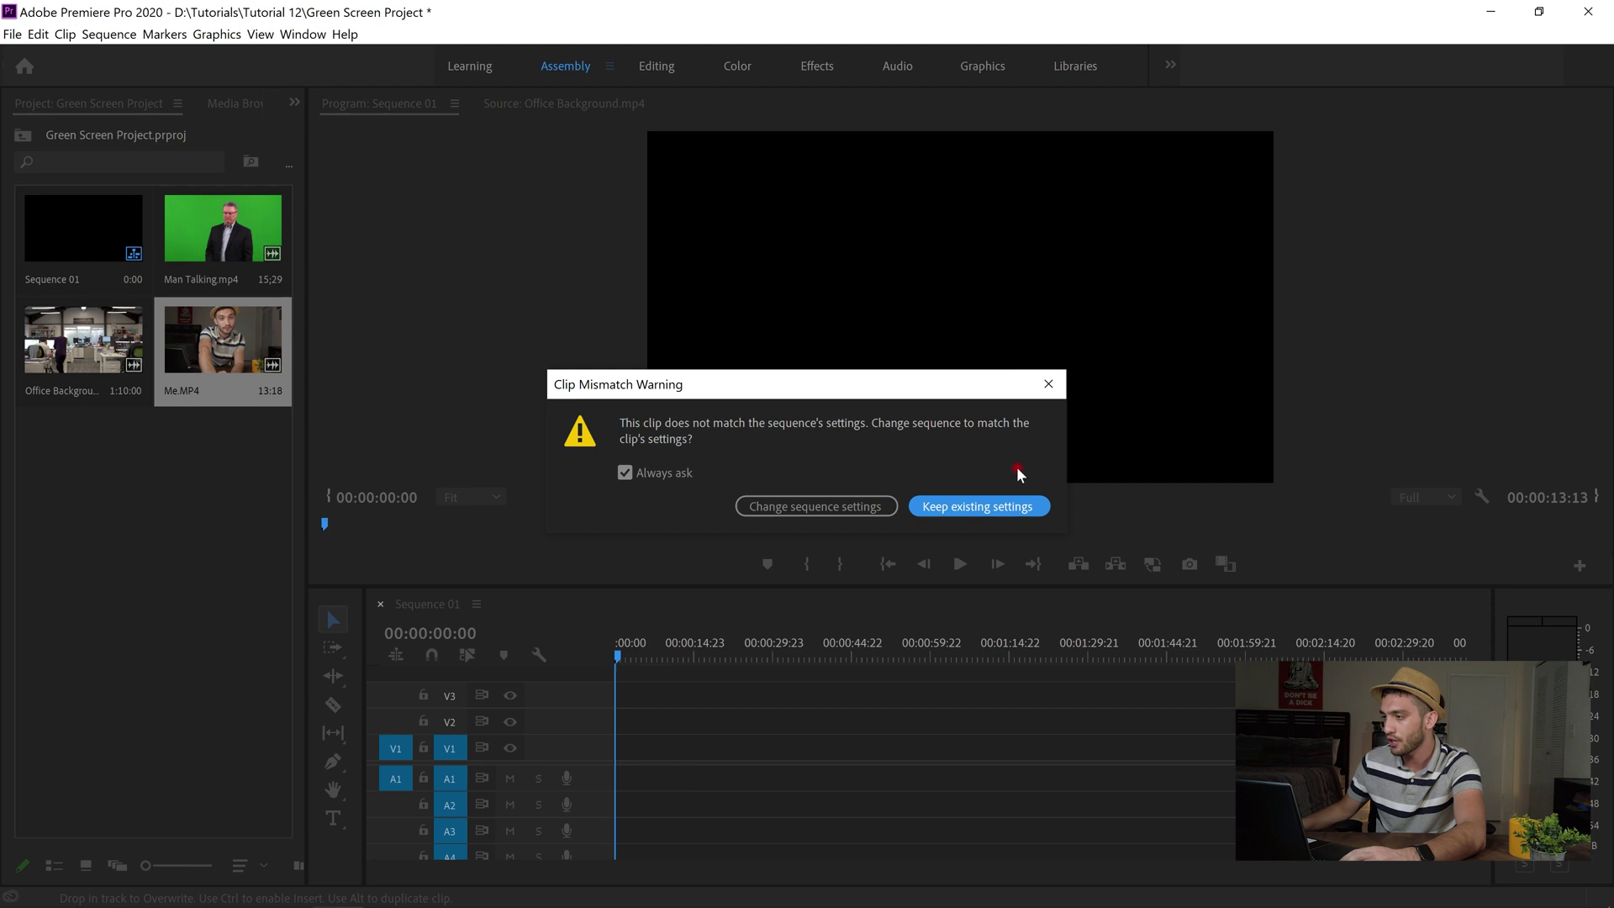
left_click(977, 506)
double_click(894, 247)
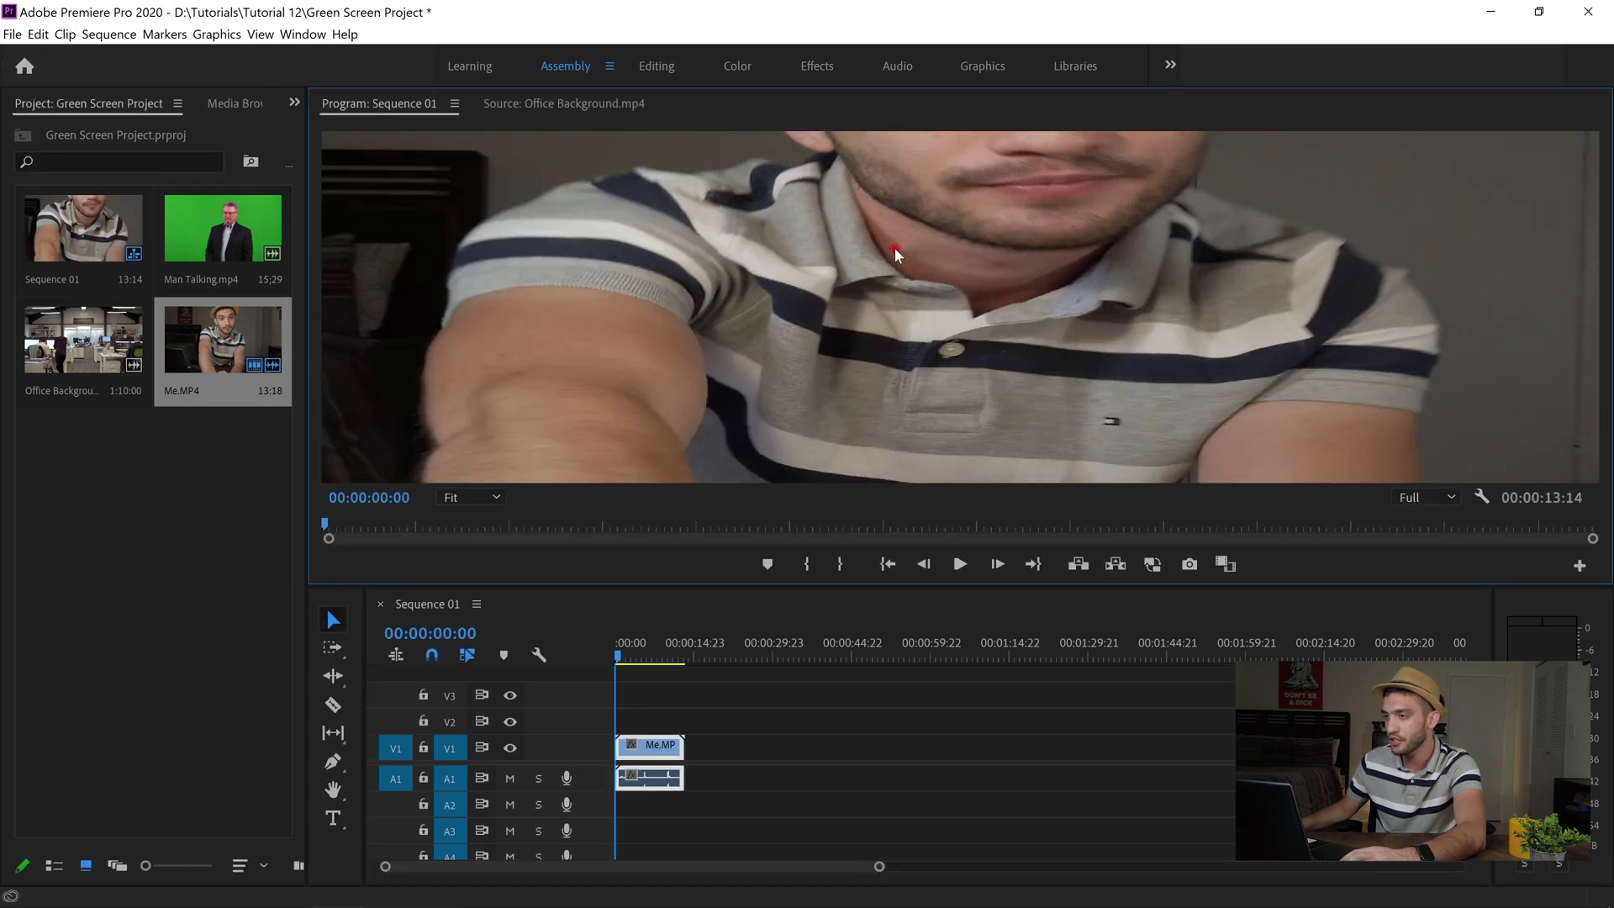
- Set the Me.MP4 clip's Motion Scale to 50
left_click(656, 65)
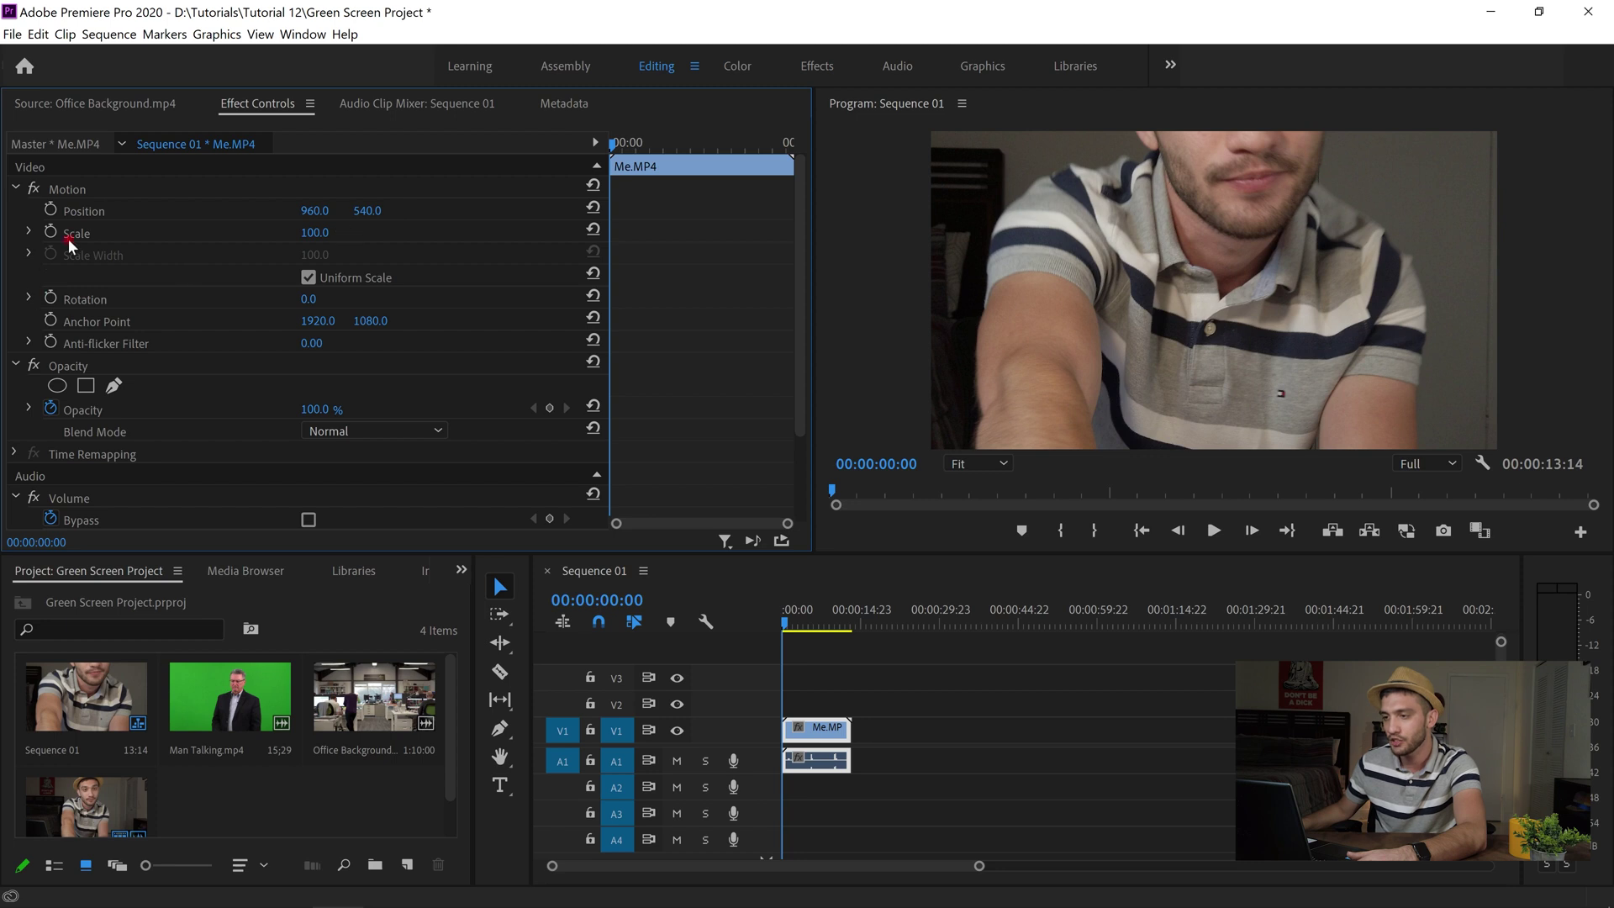
left_click(311, 232)
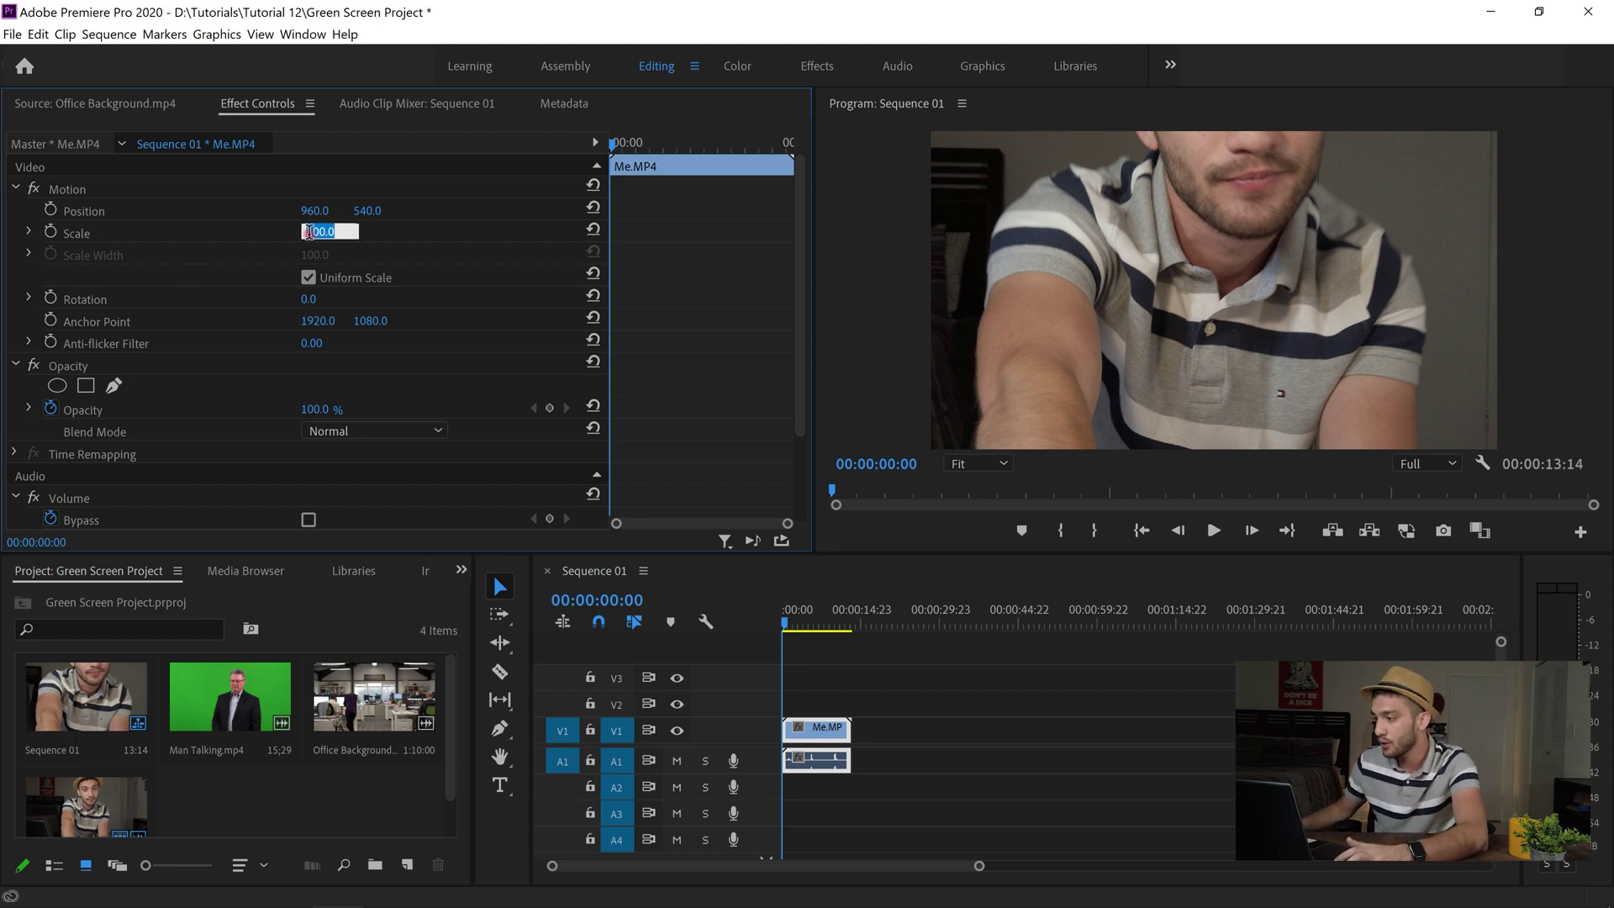
type("50")
key("Return")
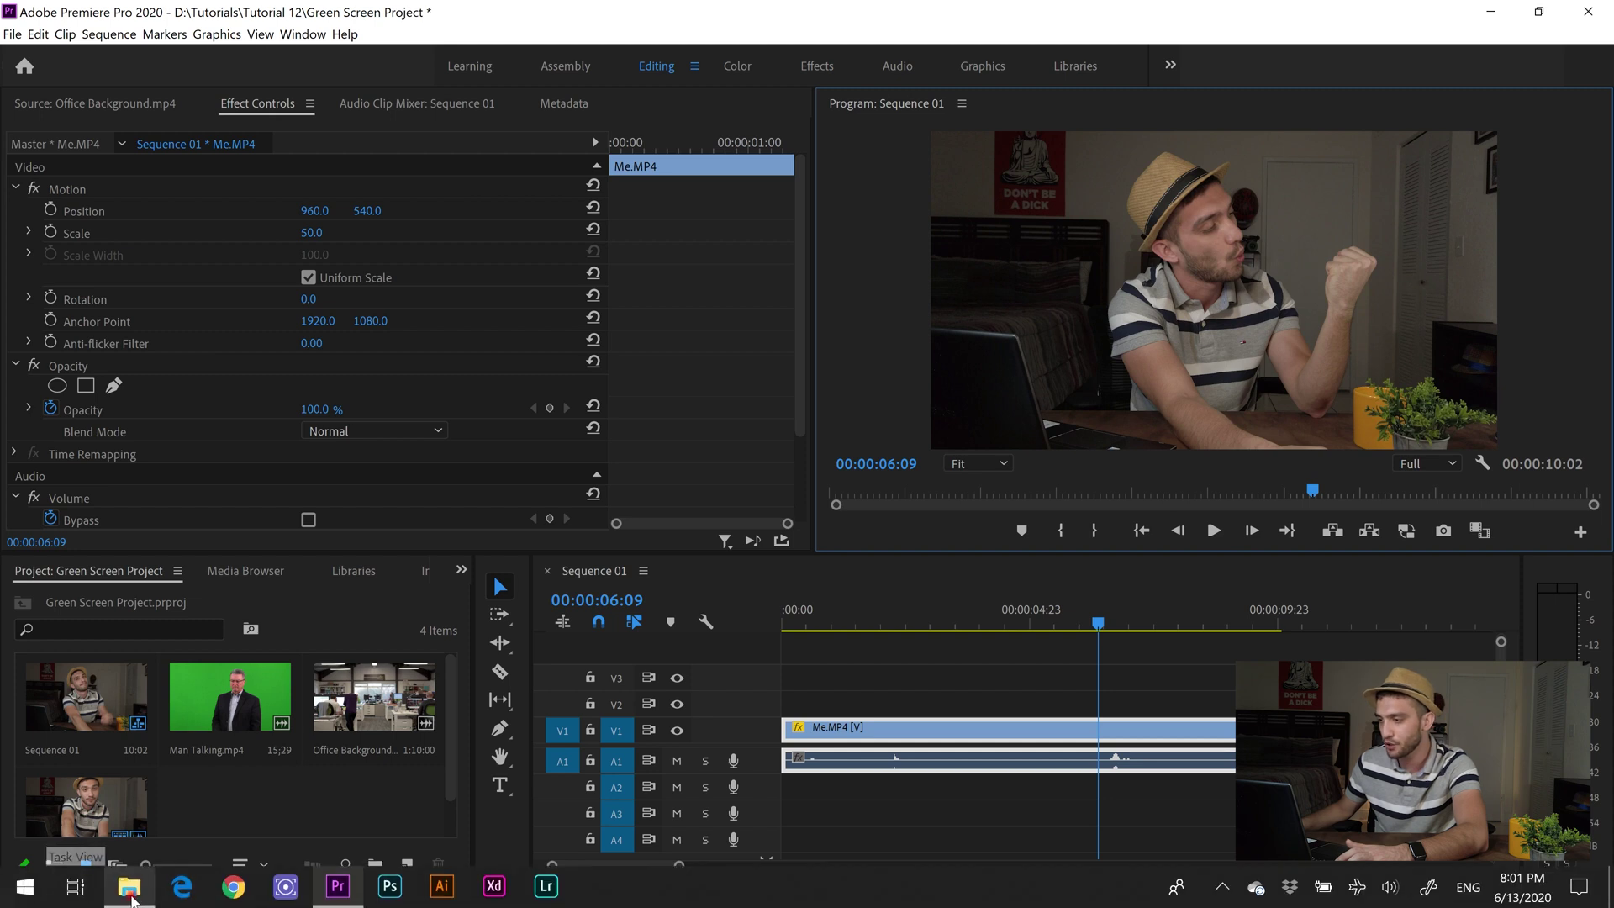
left_click(129, 887)
- Import Fire.mp4, place it on V2 above the webcam shot, and save
left_click_drag(643, 256, 781, 706)
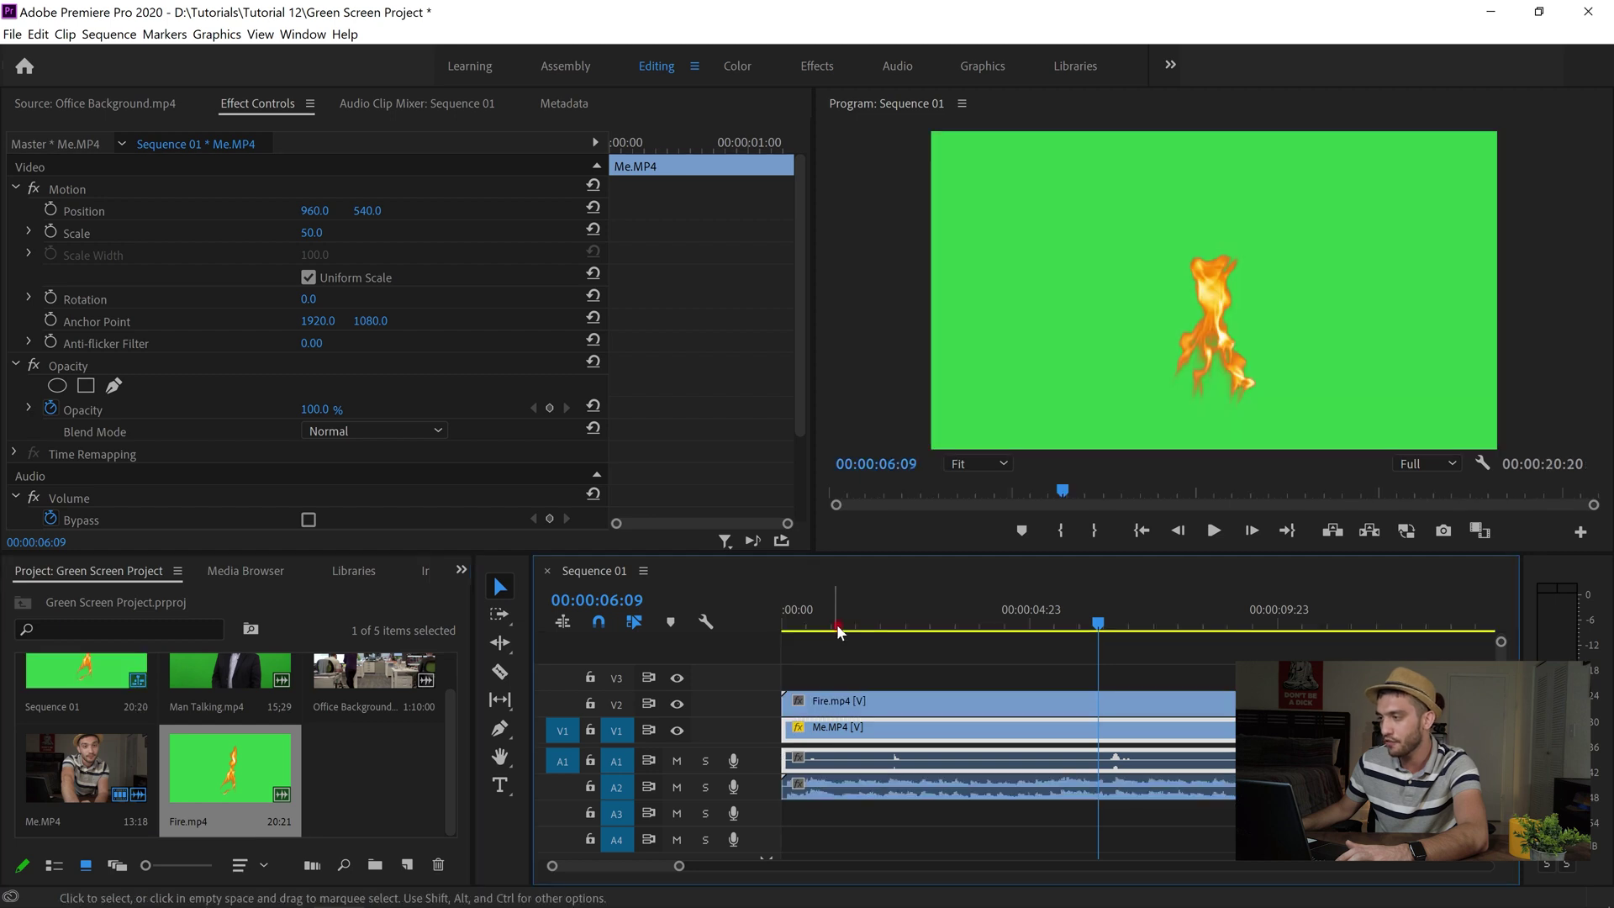
left_click_drag(884, 609, 1000, 569)
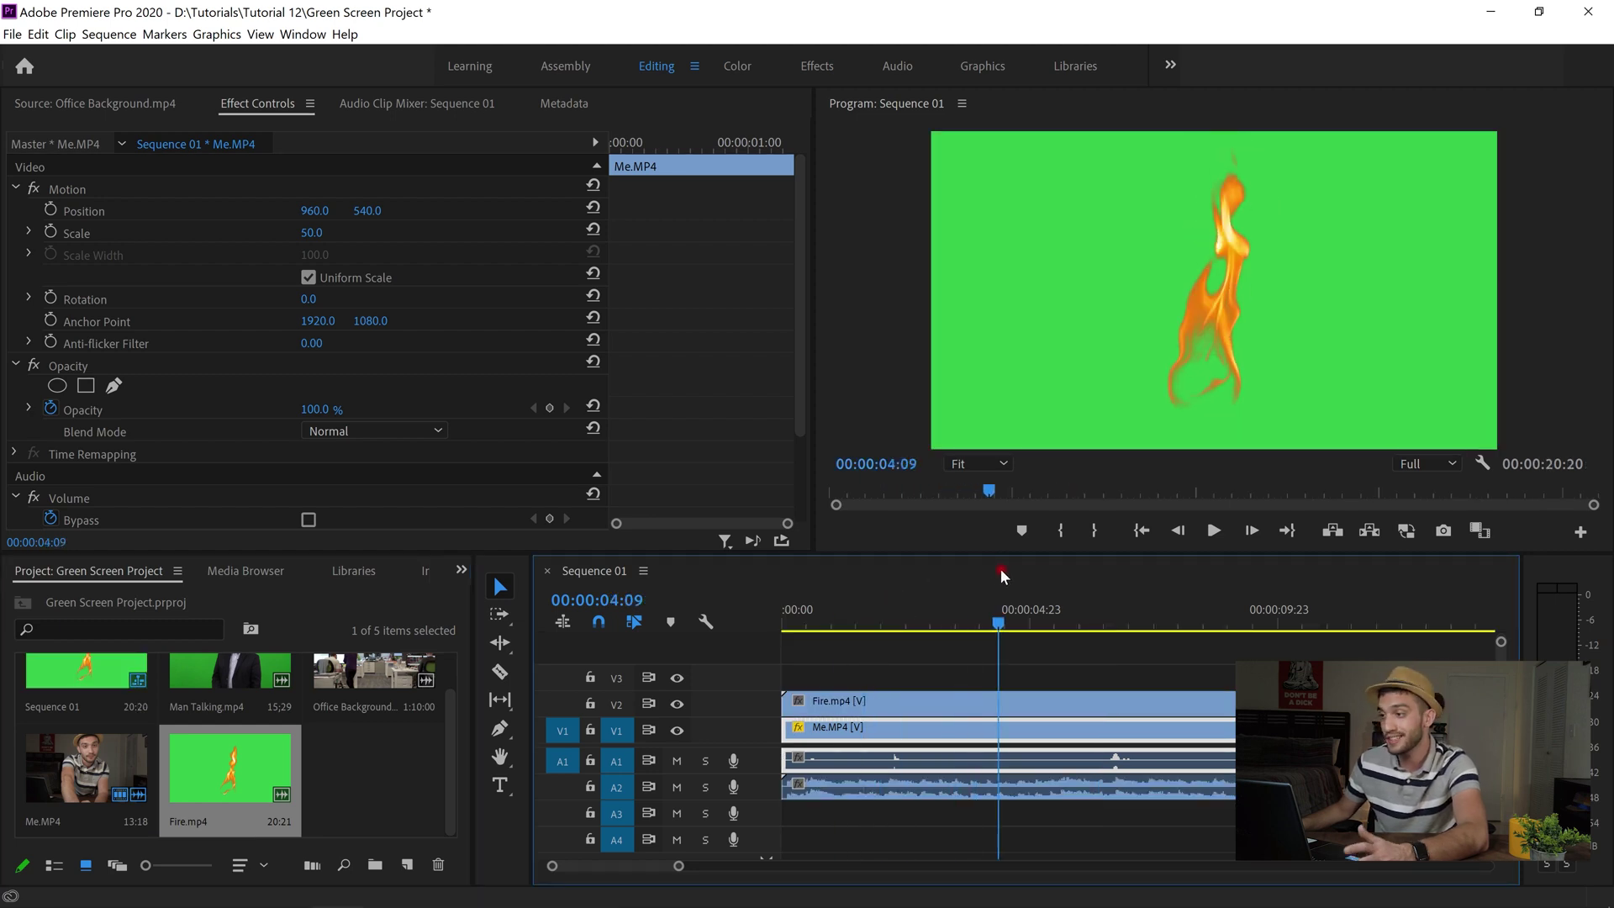
left_click(814, 67)
key("ctrl+s")
- Apply Ultra Key, found by searching 'ultra', to the Fire.mp4 clip
left_click(1407, 128)
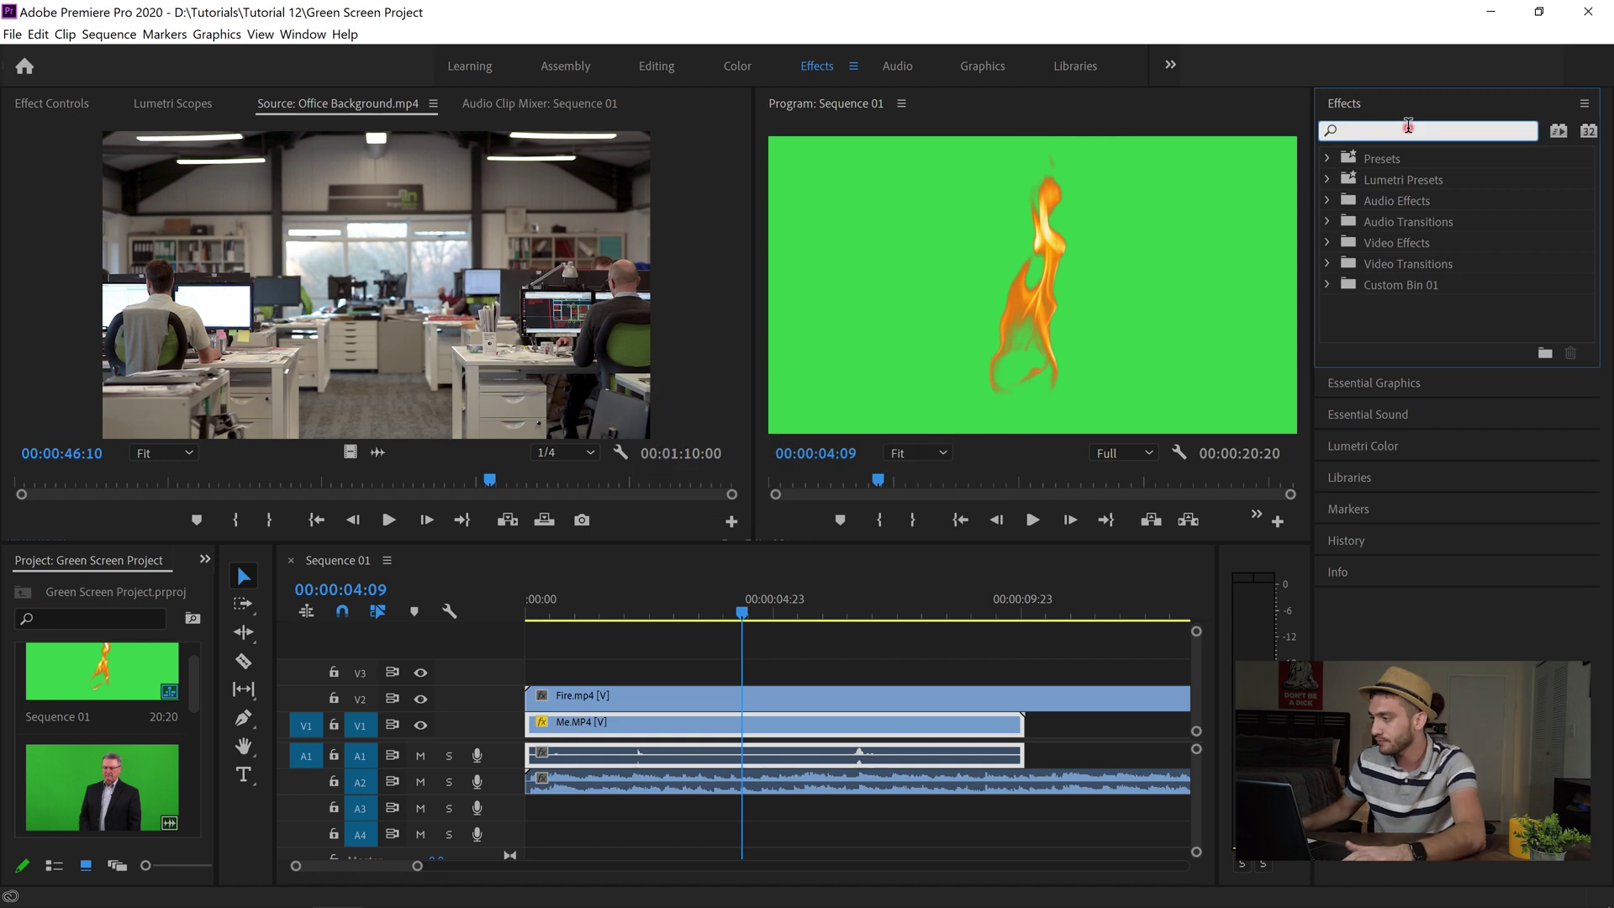
type("ultra")
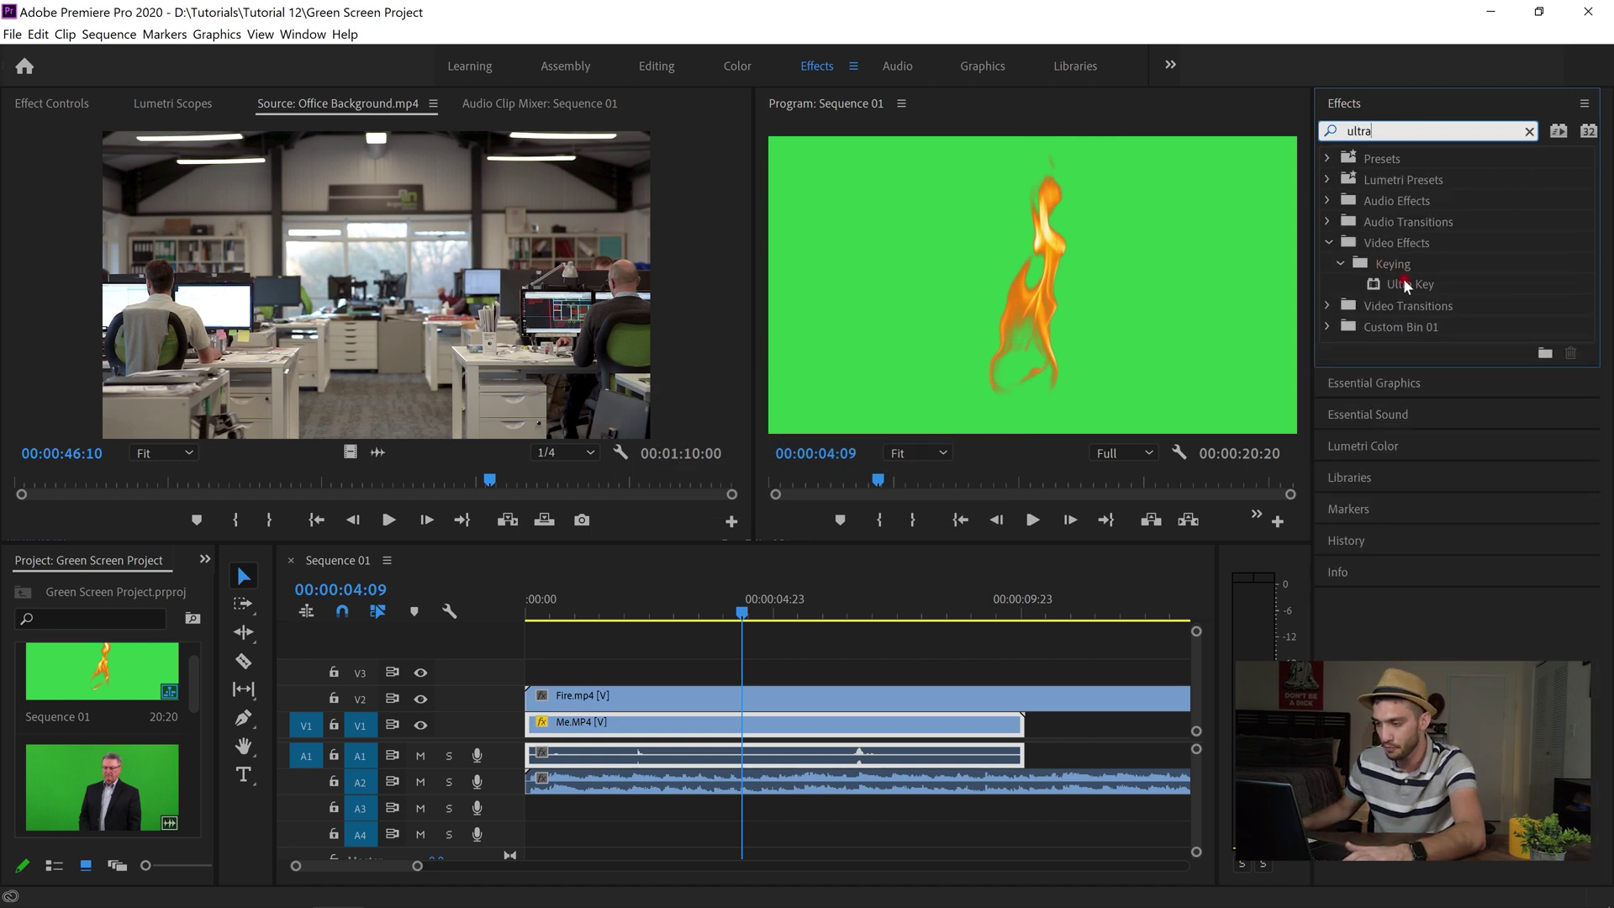
left_click_drag(1406, 285, 610, 702)
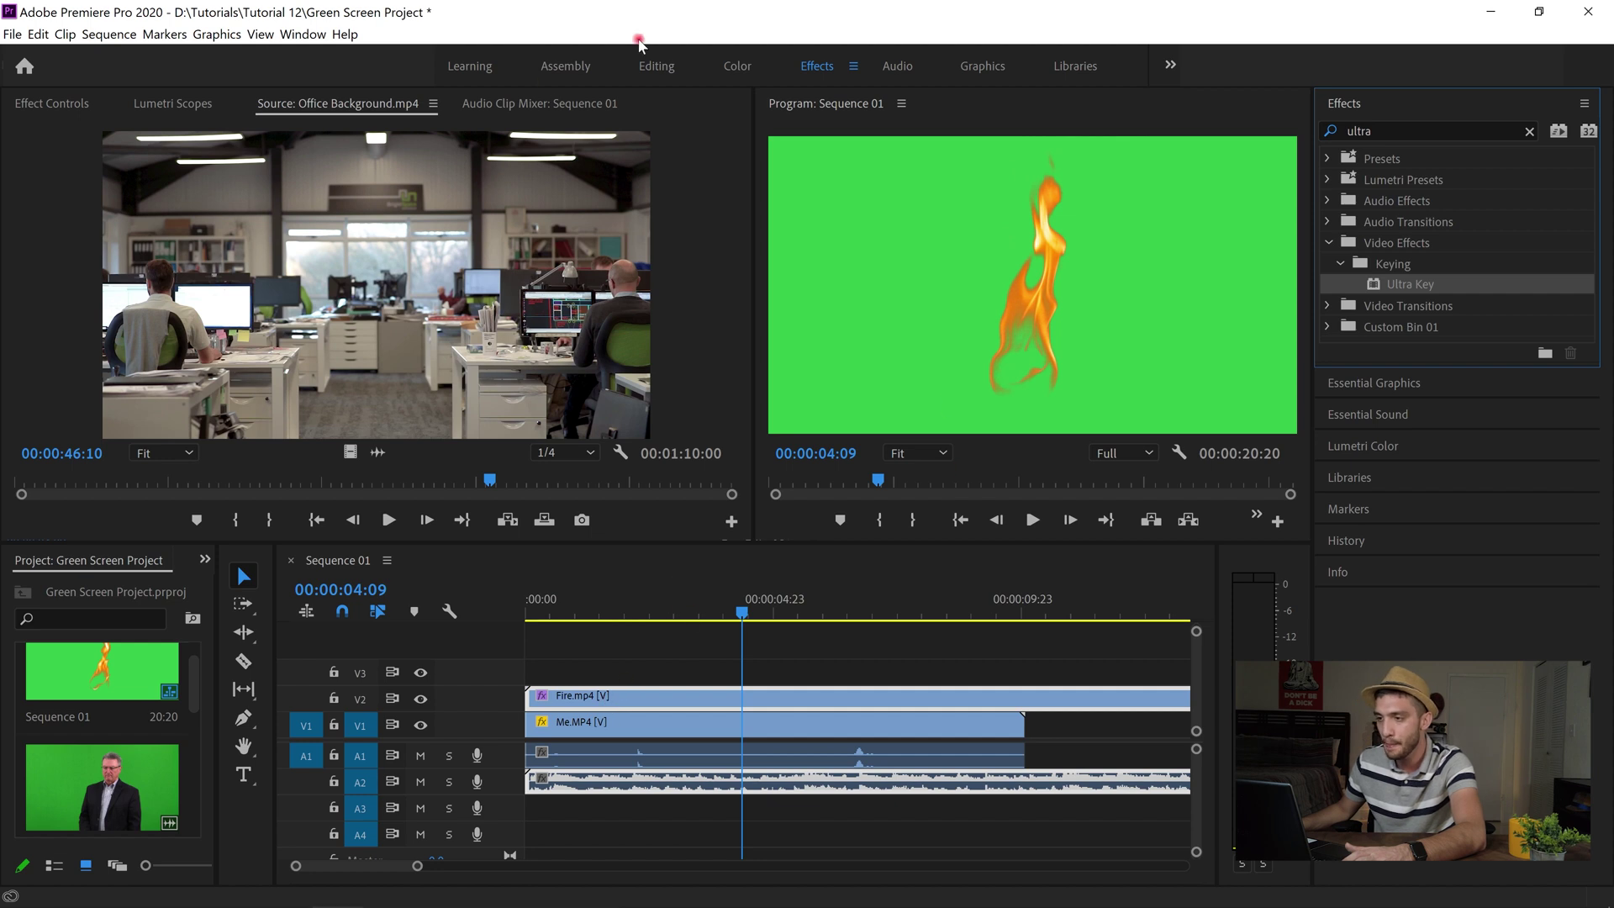
left_click(652, 67)
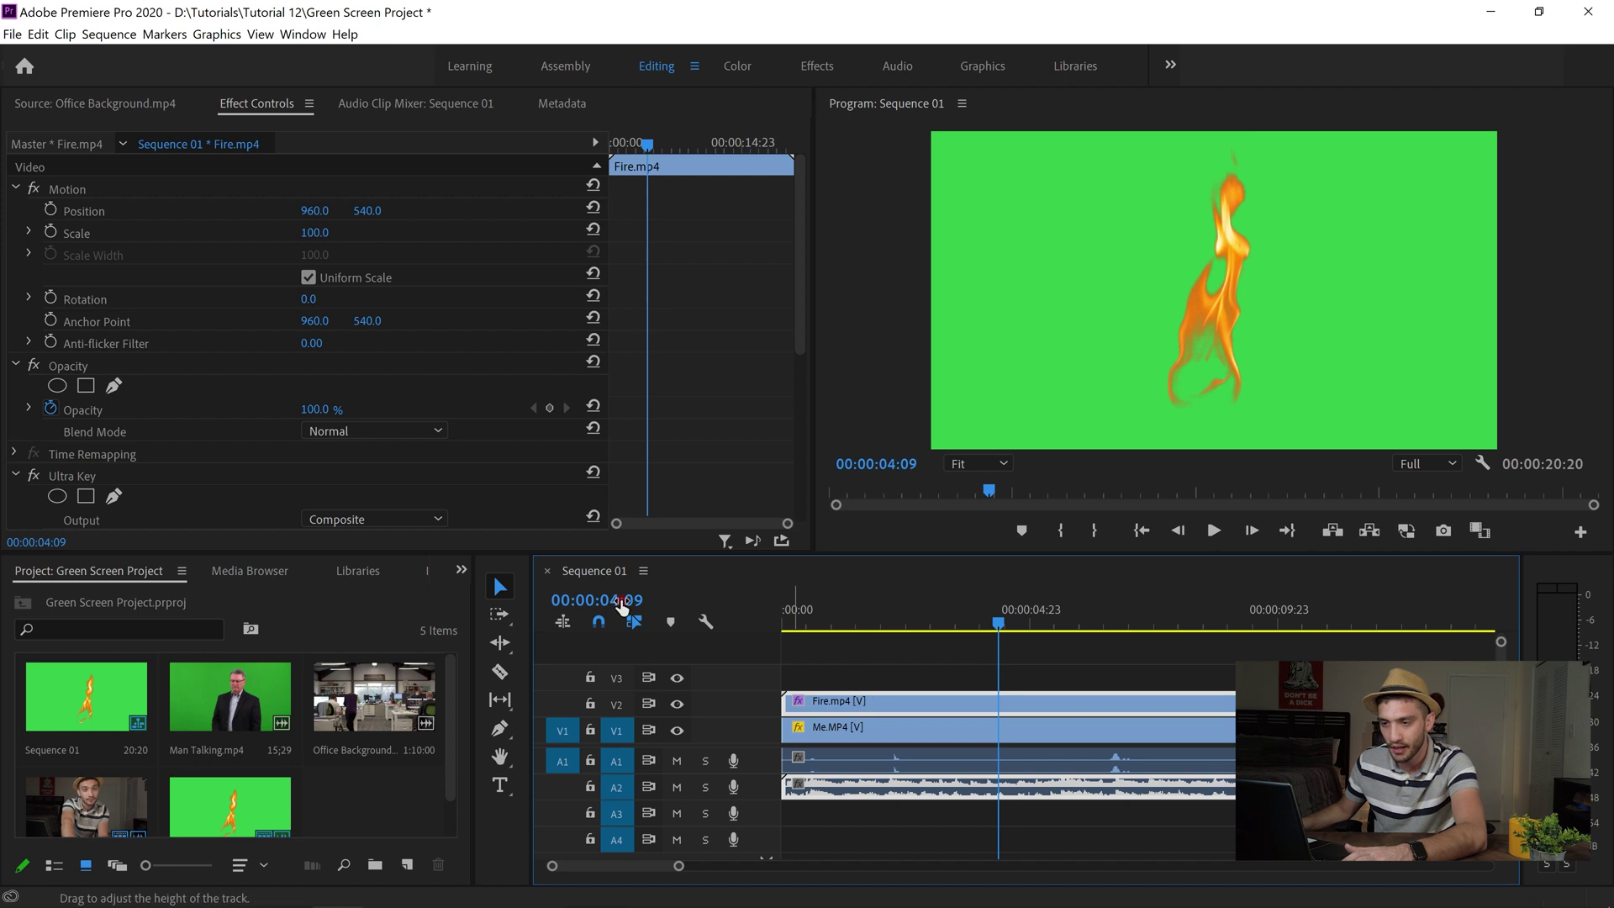
- Sample the fire clip's green background as Ultra Key's Key Color
scroll(205, 310, "down", 6)
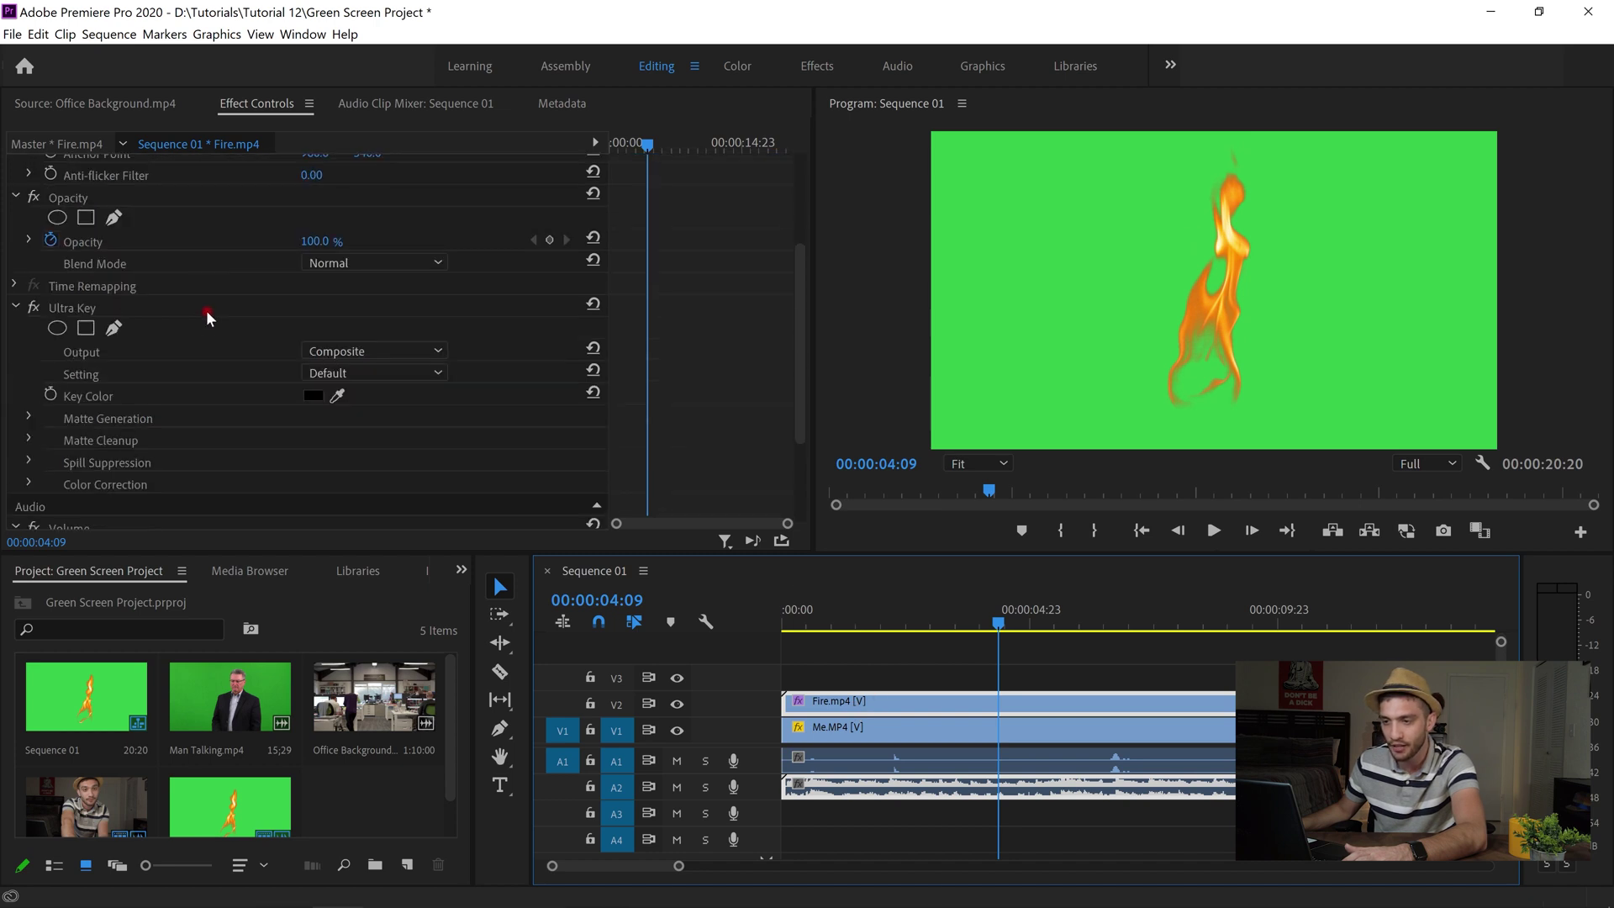
scroll(142, 315, "up", 1)
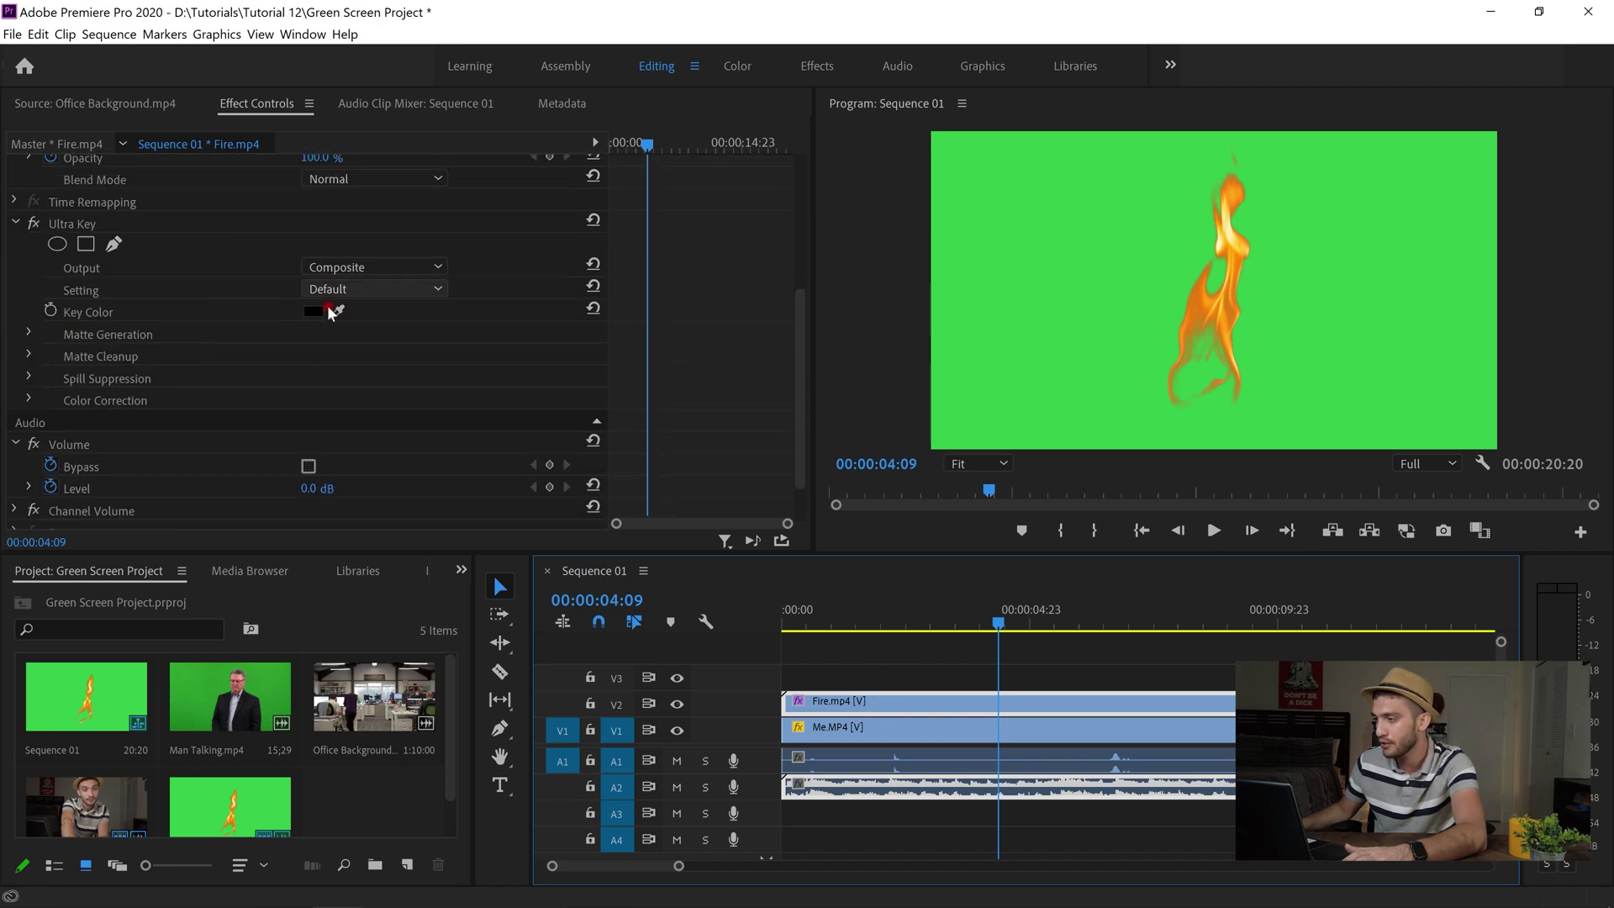
left_click(336, 311)
left_click(1006, 200)
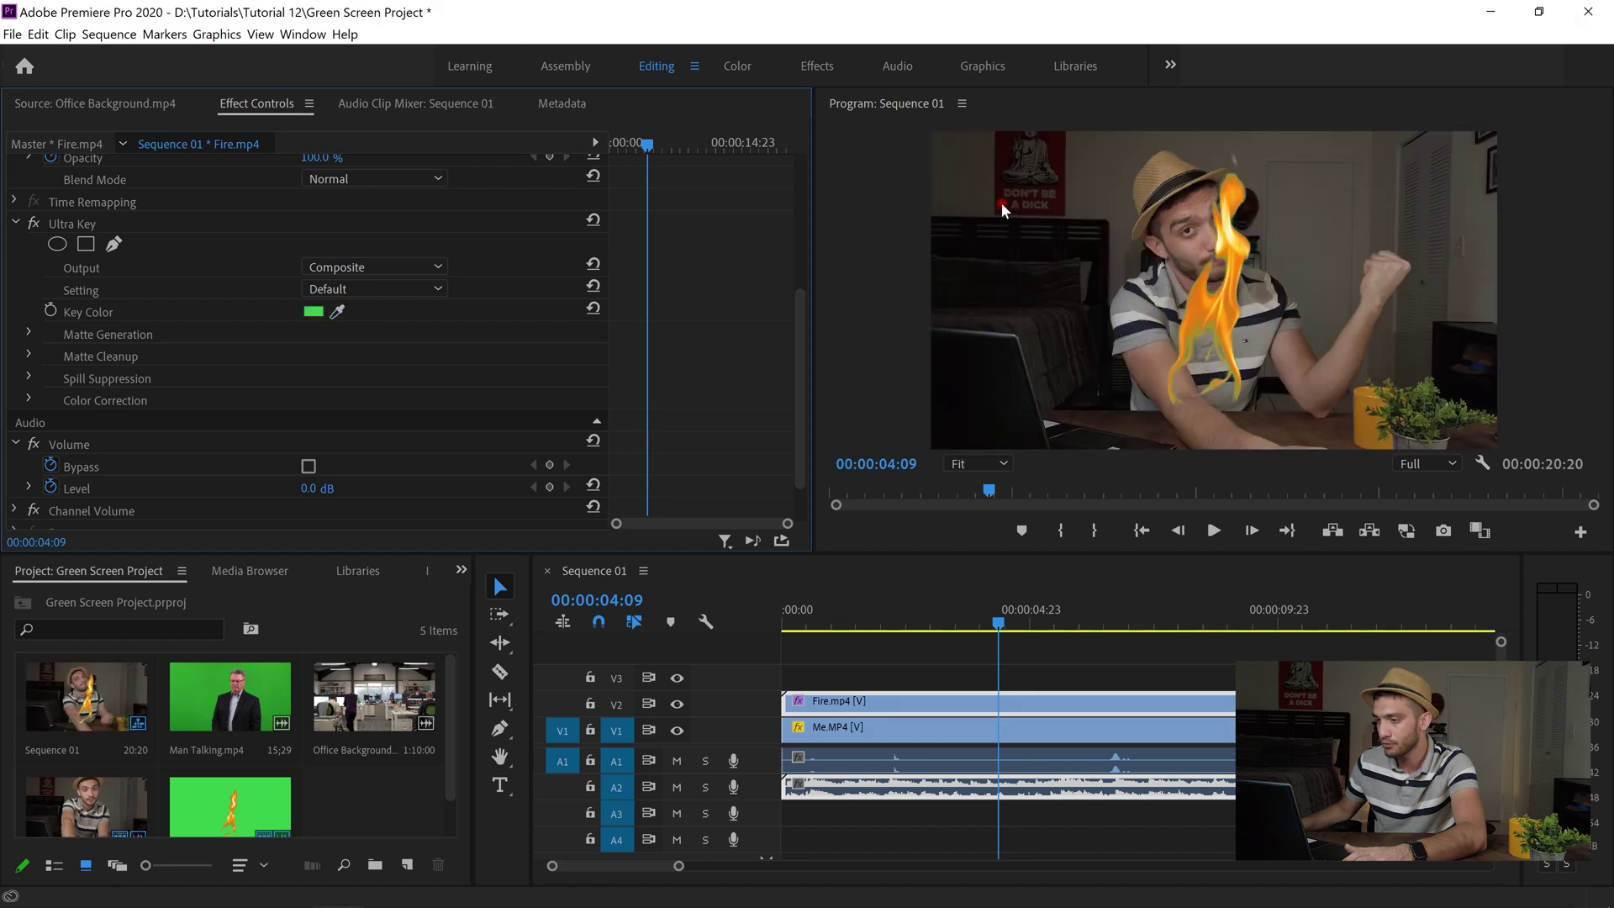
- Clean up the fire matte with Contrast 88 and Mid Point 100, then set Output to Composite
left_click(395, 267)
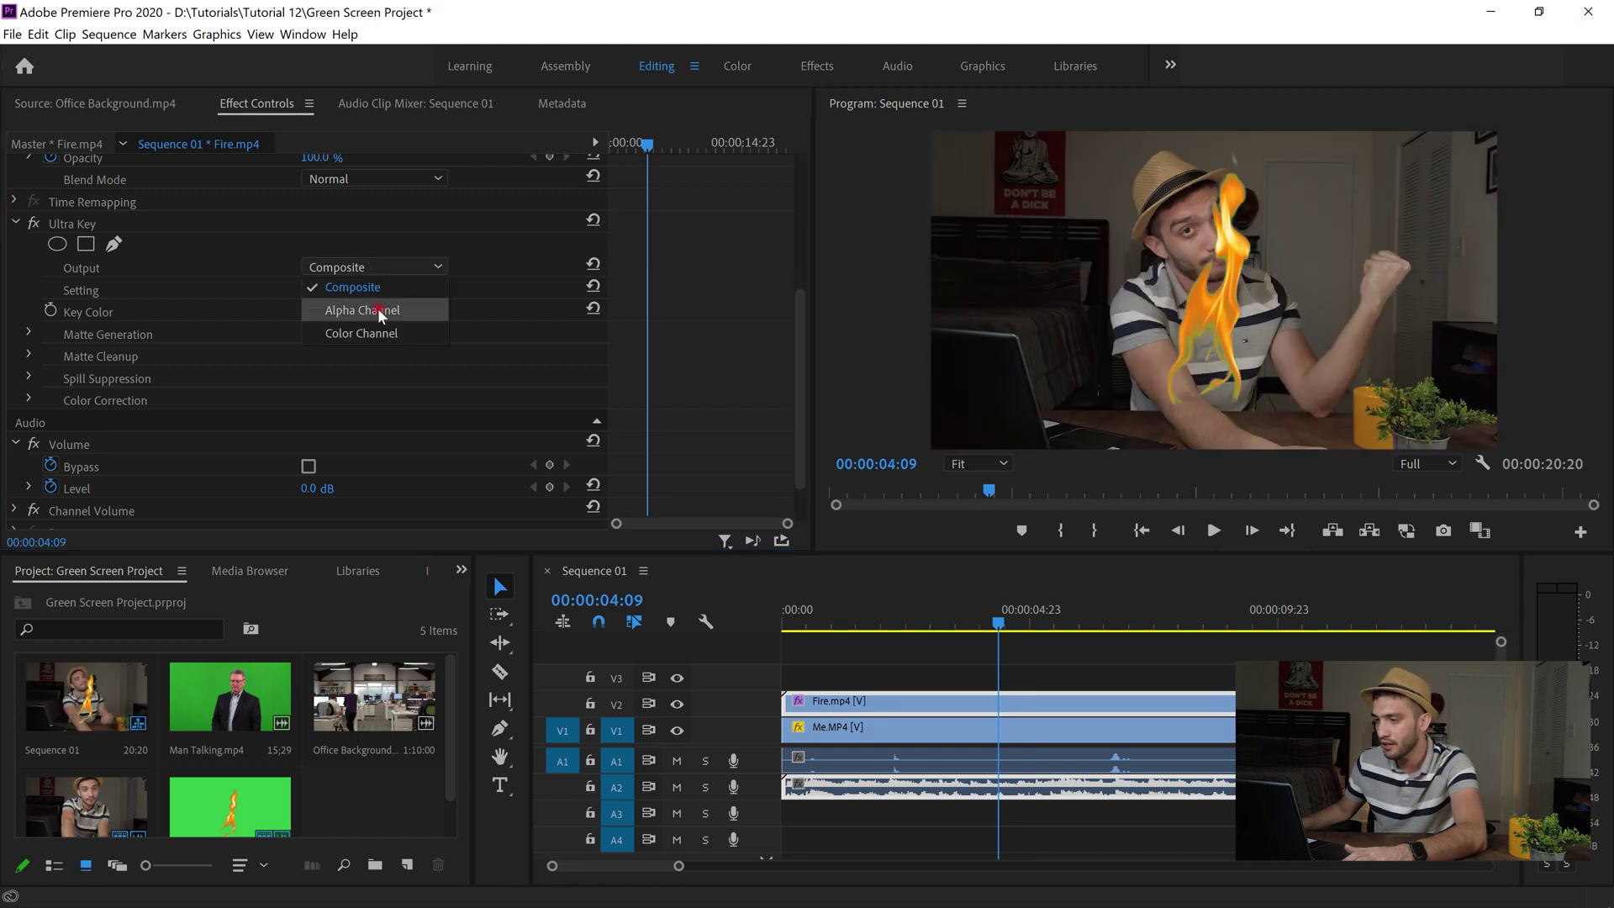
left_click(381, 312)
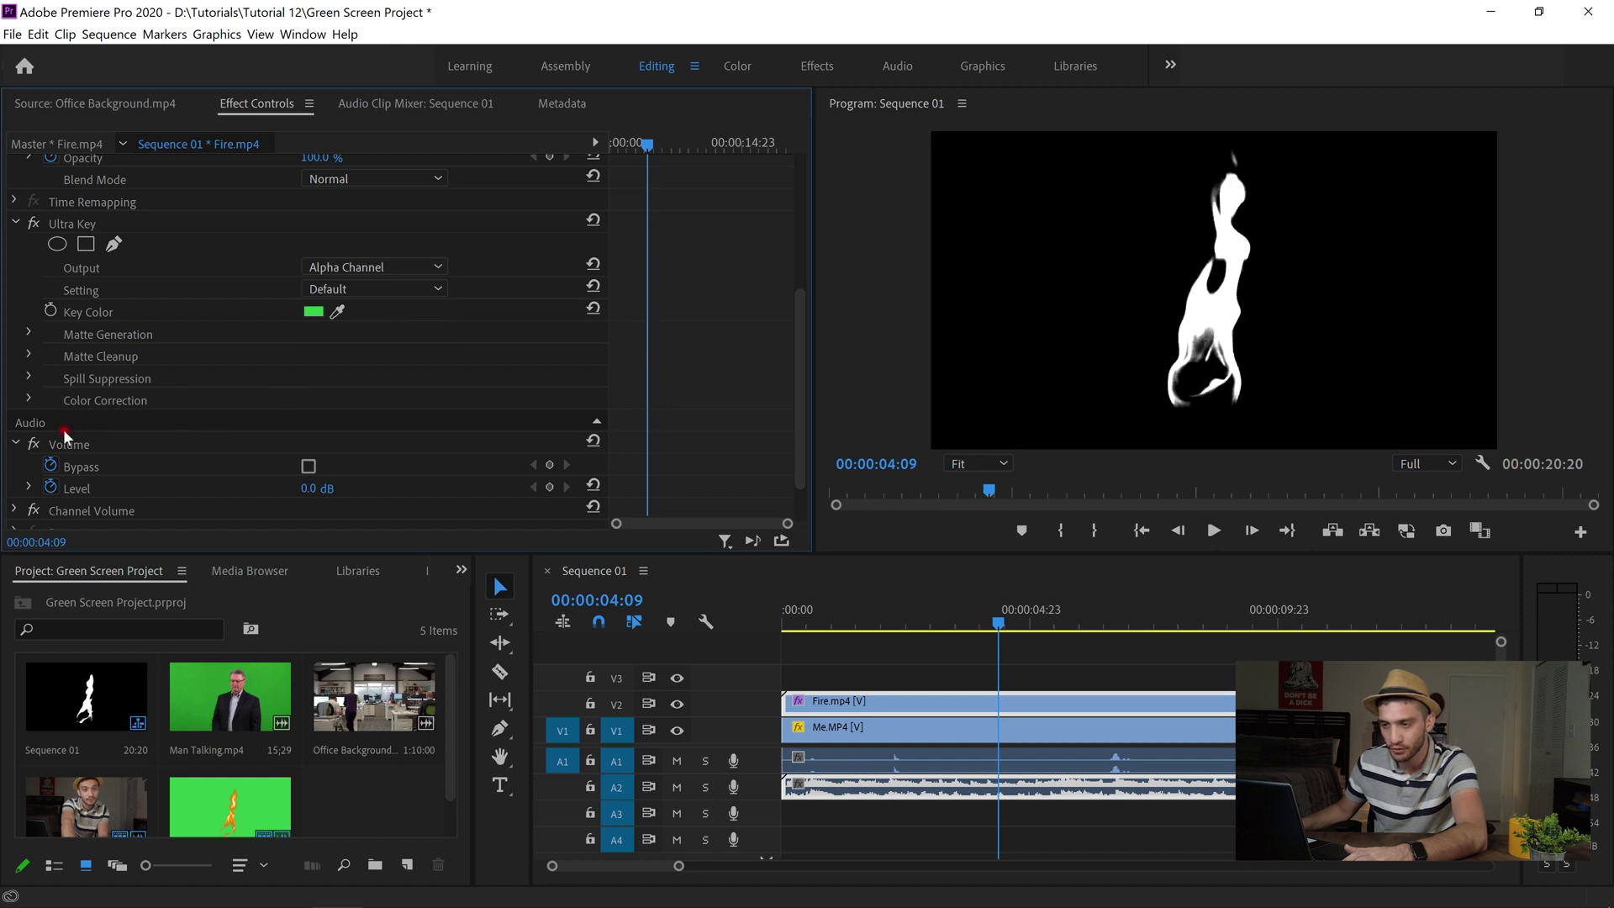
left_click(29, 357)
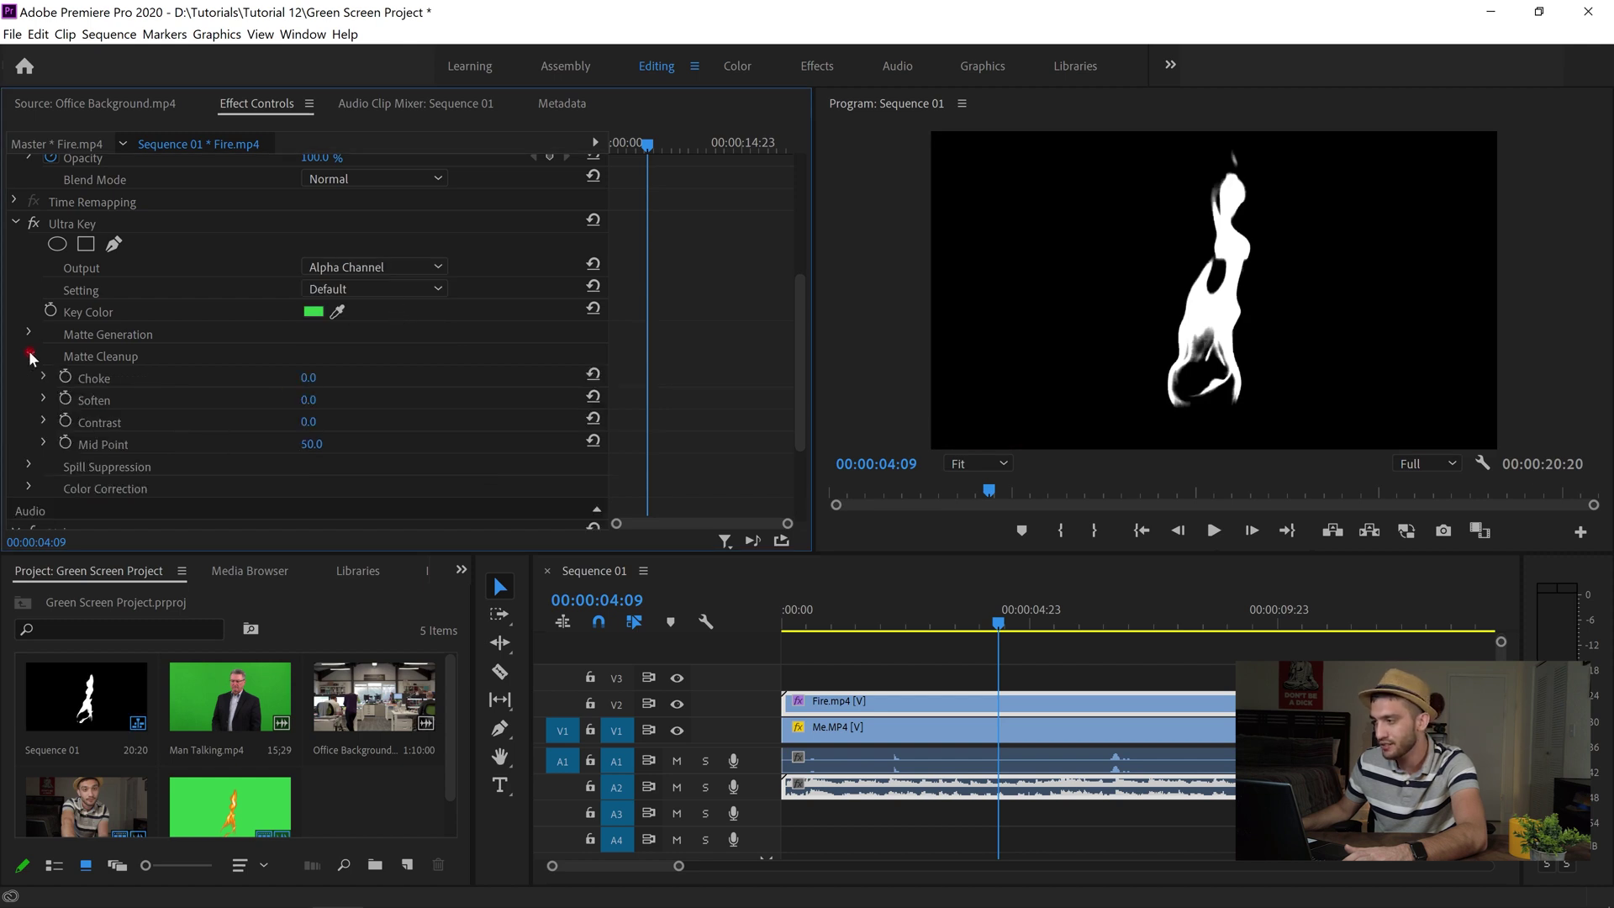
left_click_drag(309, 429, 351, 413)
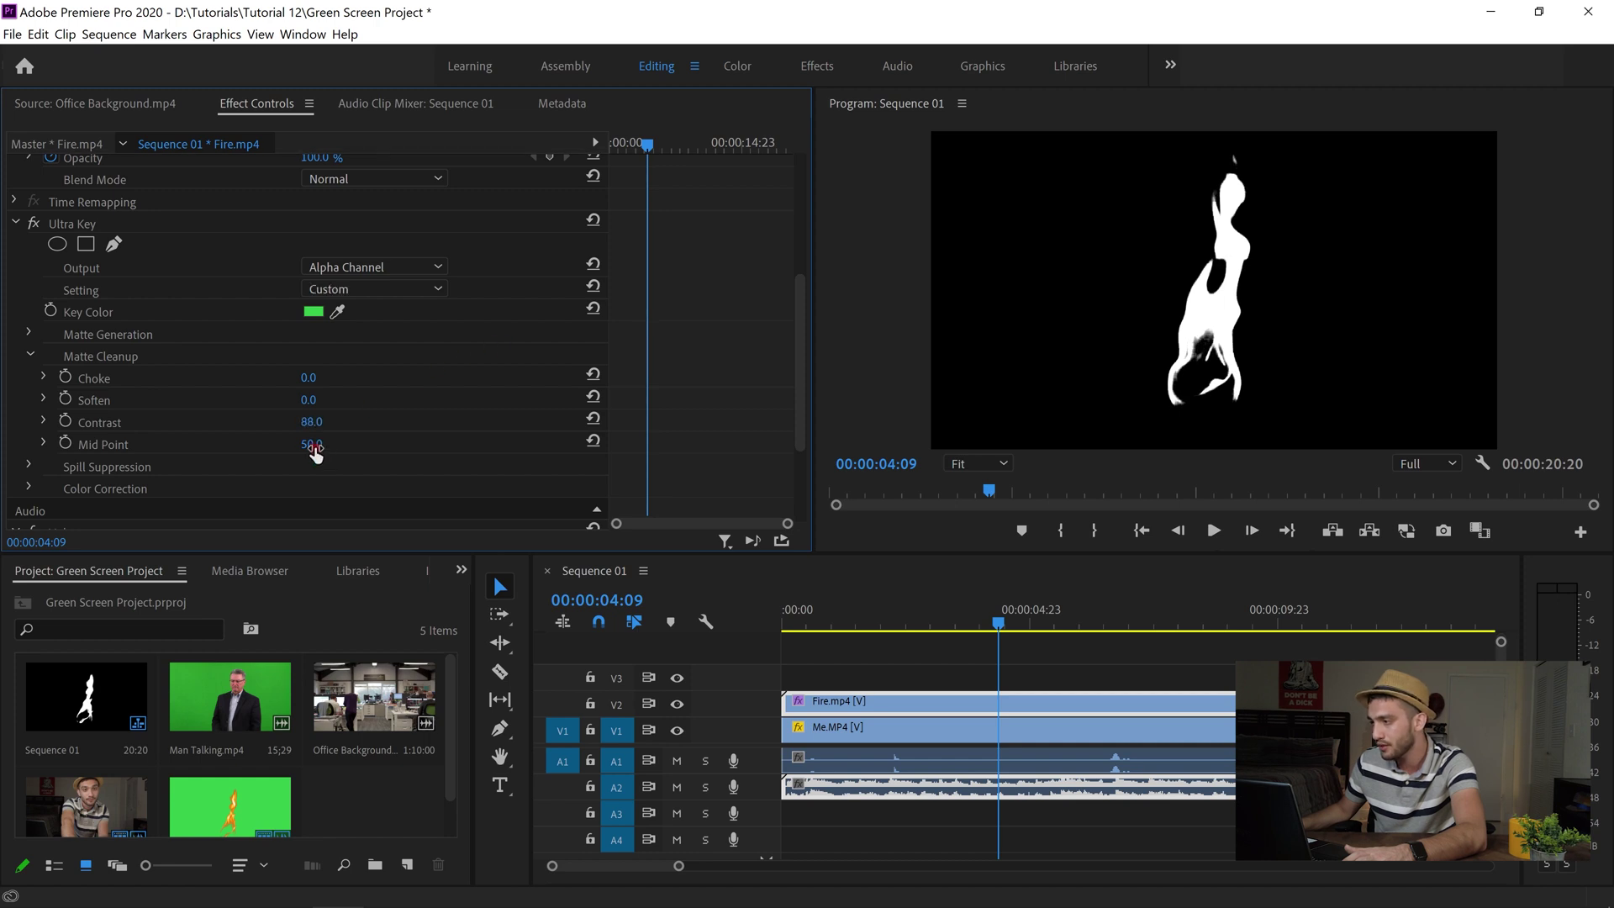
left_click_drag(312, 444, 396, 402)
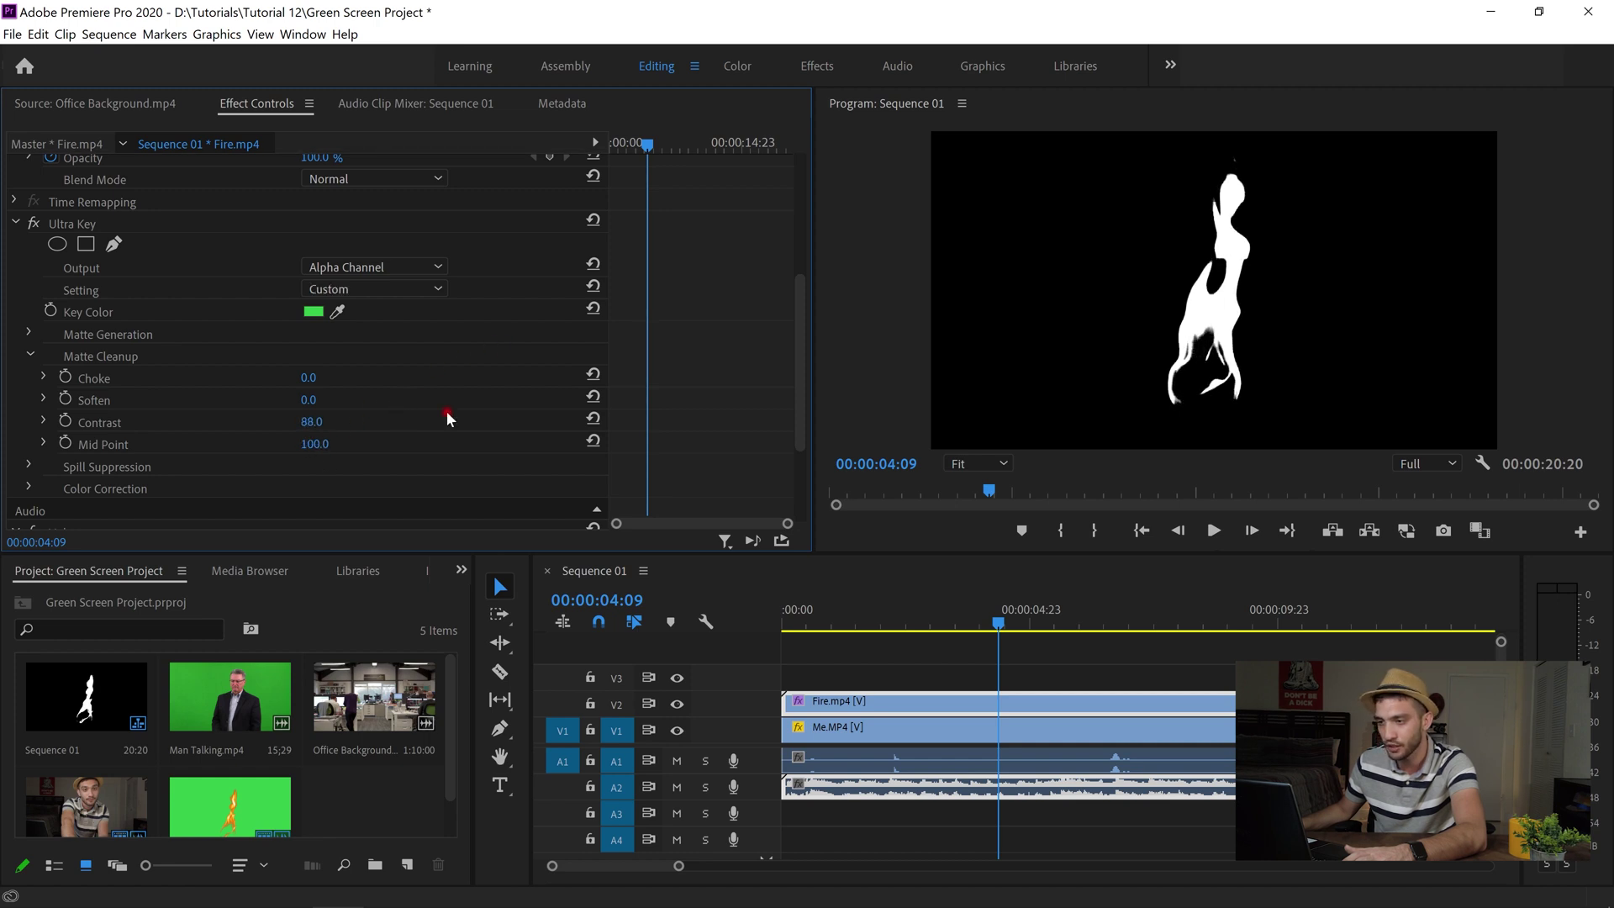
left_click(397, 262)
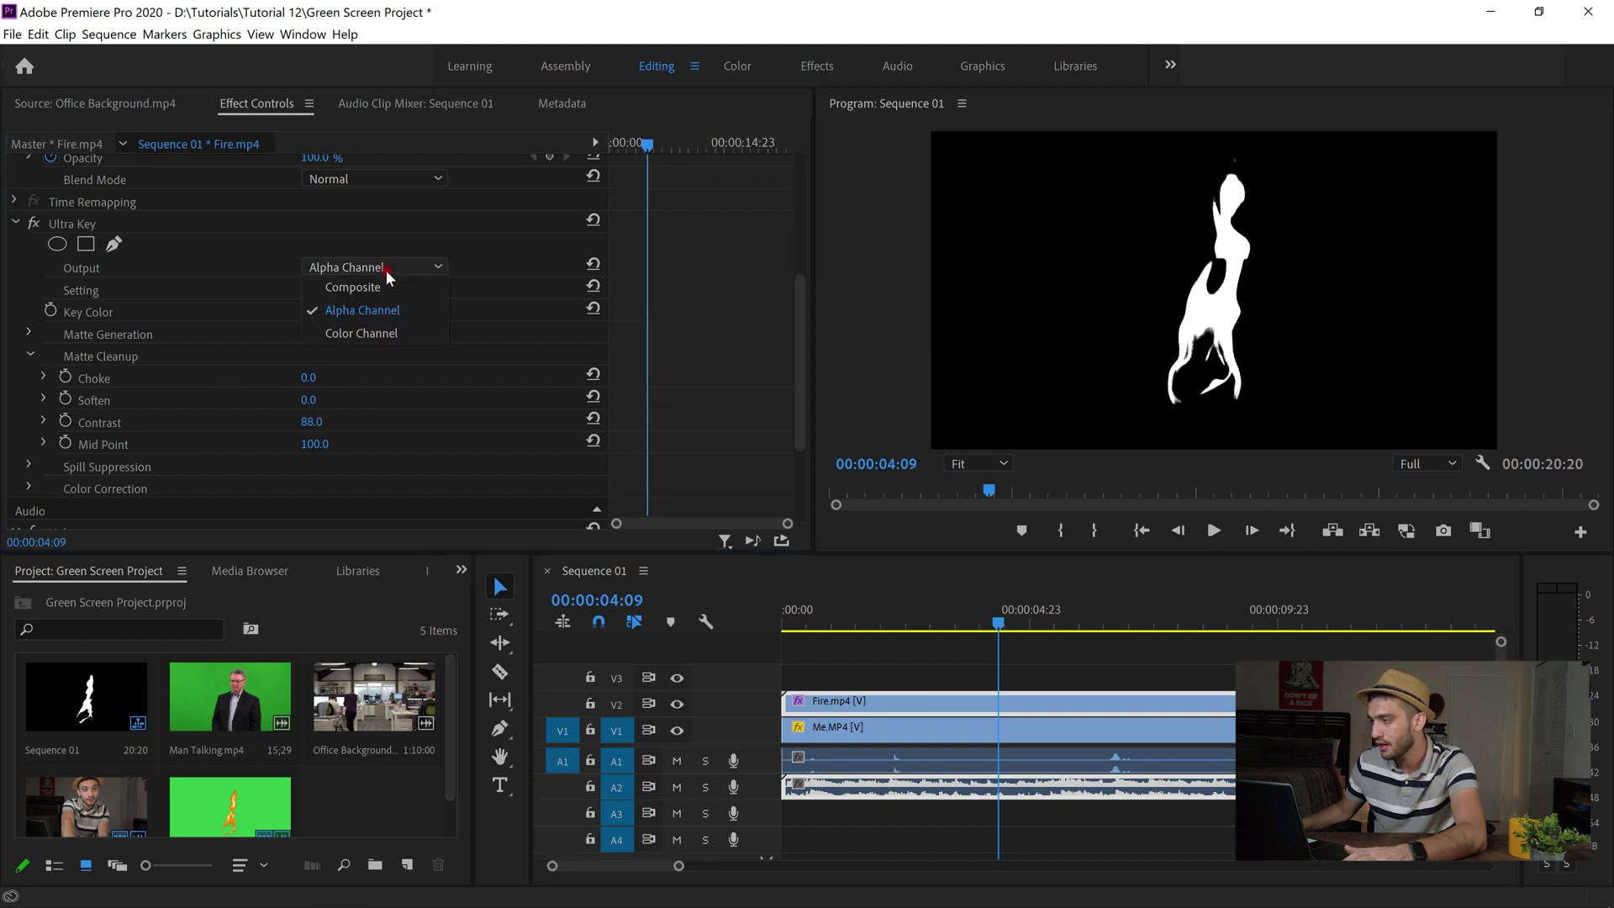
left_click(387, 289)
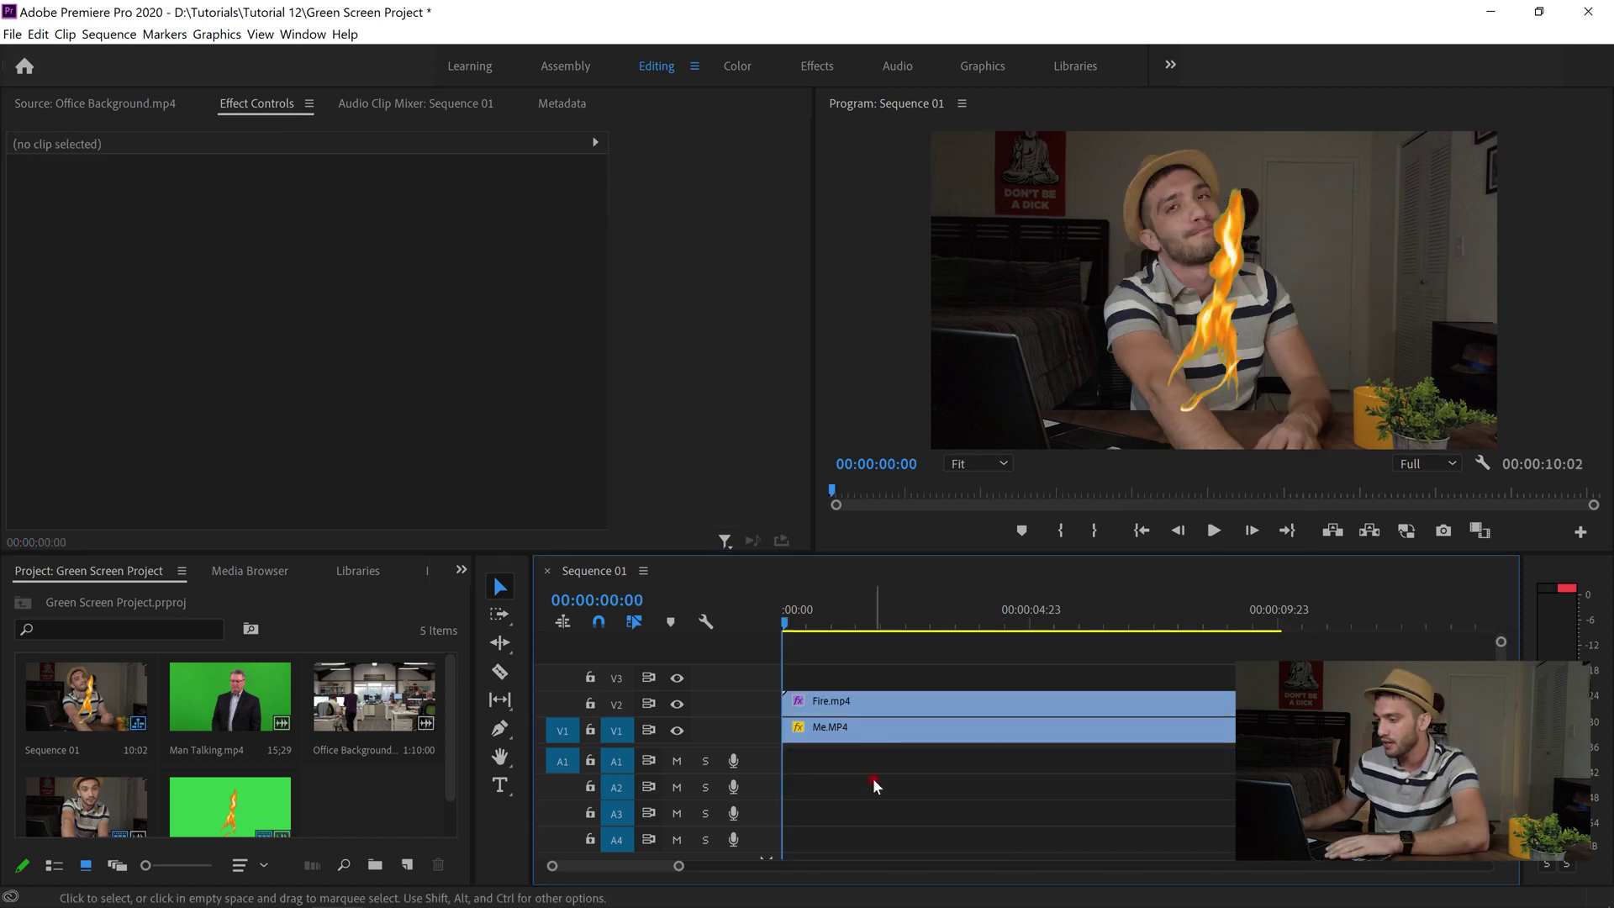
- Trim Fire.mp4 on V2 to start at 00:00:02:08, where the presenter raises his hand
left_click(863, 704)
key("space")
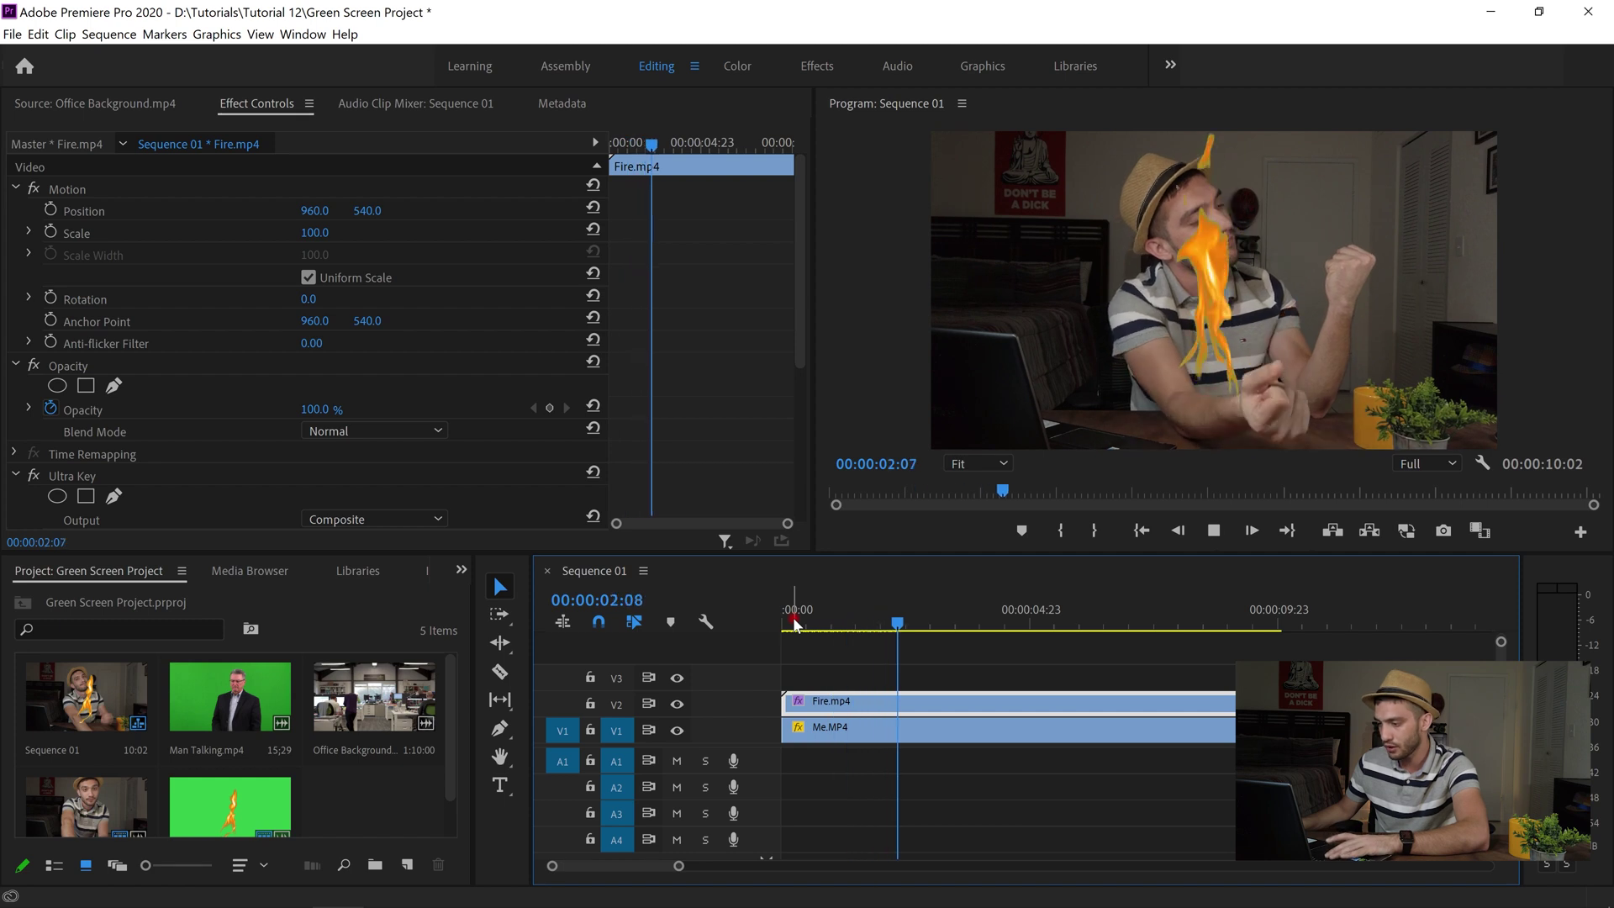
key("space")
left_click_drag(880, 683, 899, 703)
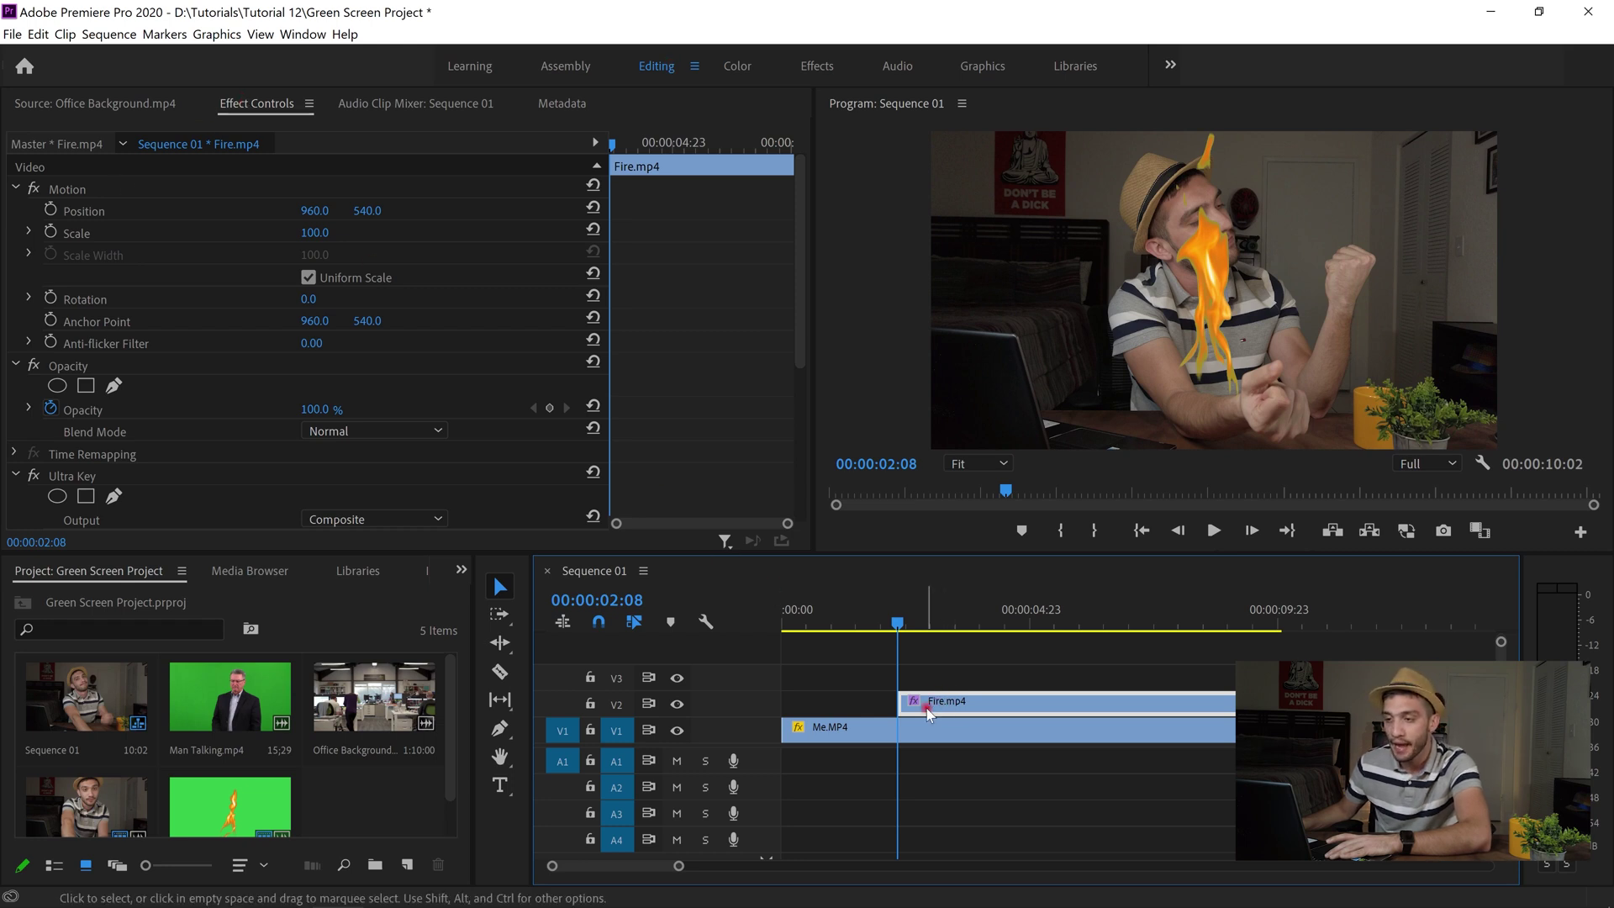
- Enable Scale and Position keyframes and move the fire onto the raised hand at about 1449, 241
left_click(50, 233)
left_click(171, 215)
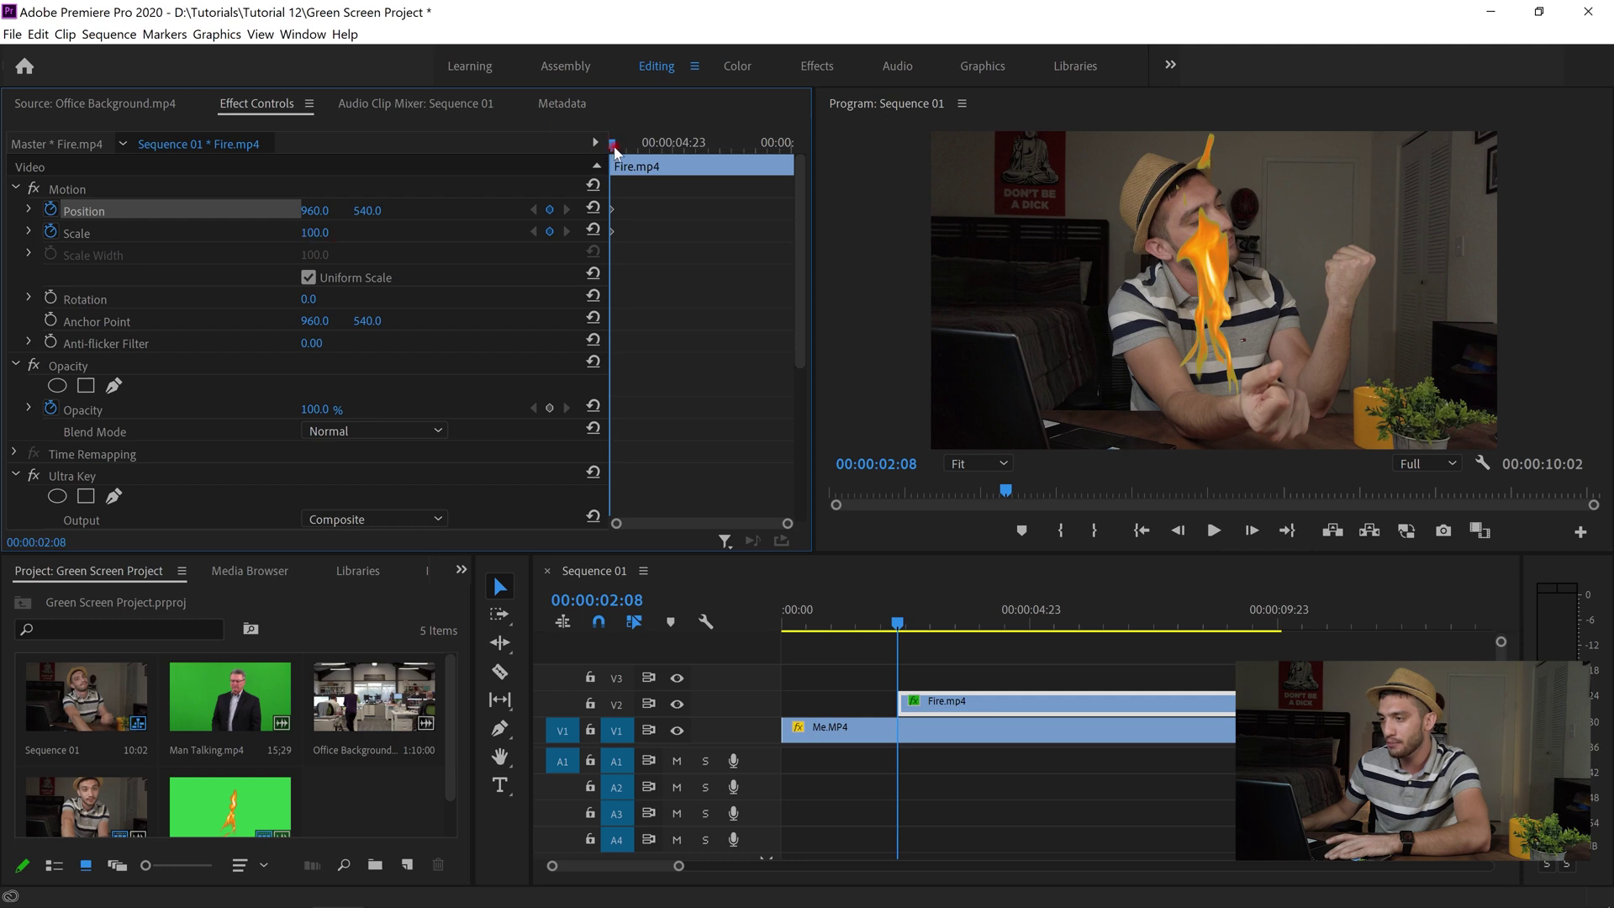
left_click_drag(615, 150, 606, 156)
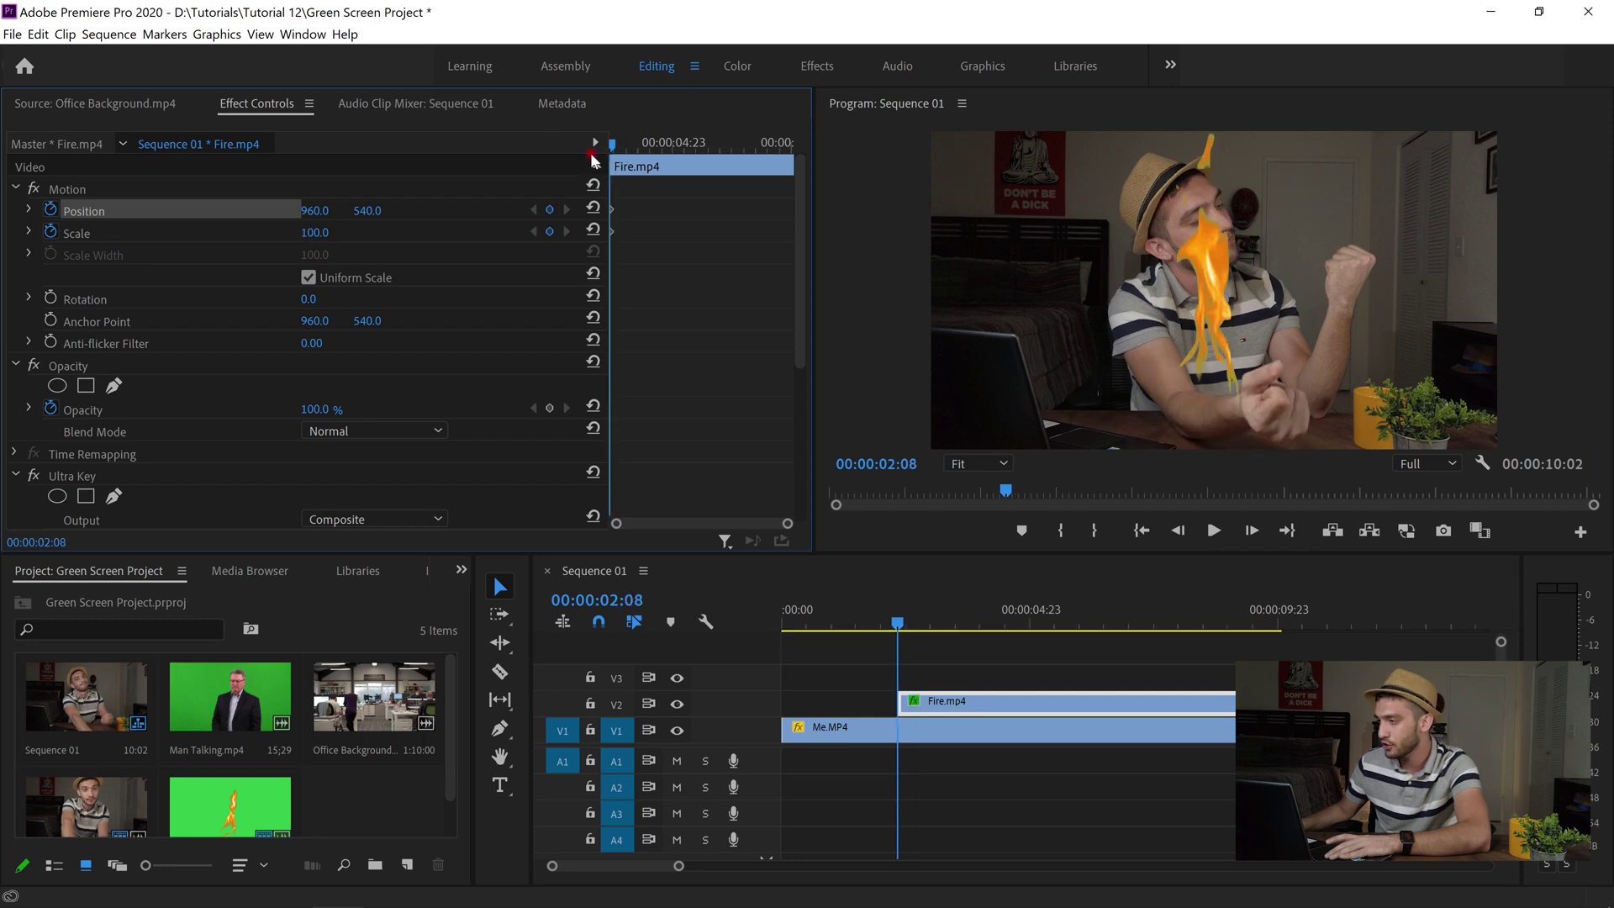
left_click_drag(313, 211, 22, 321)
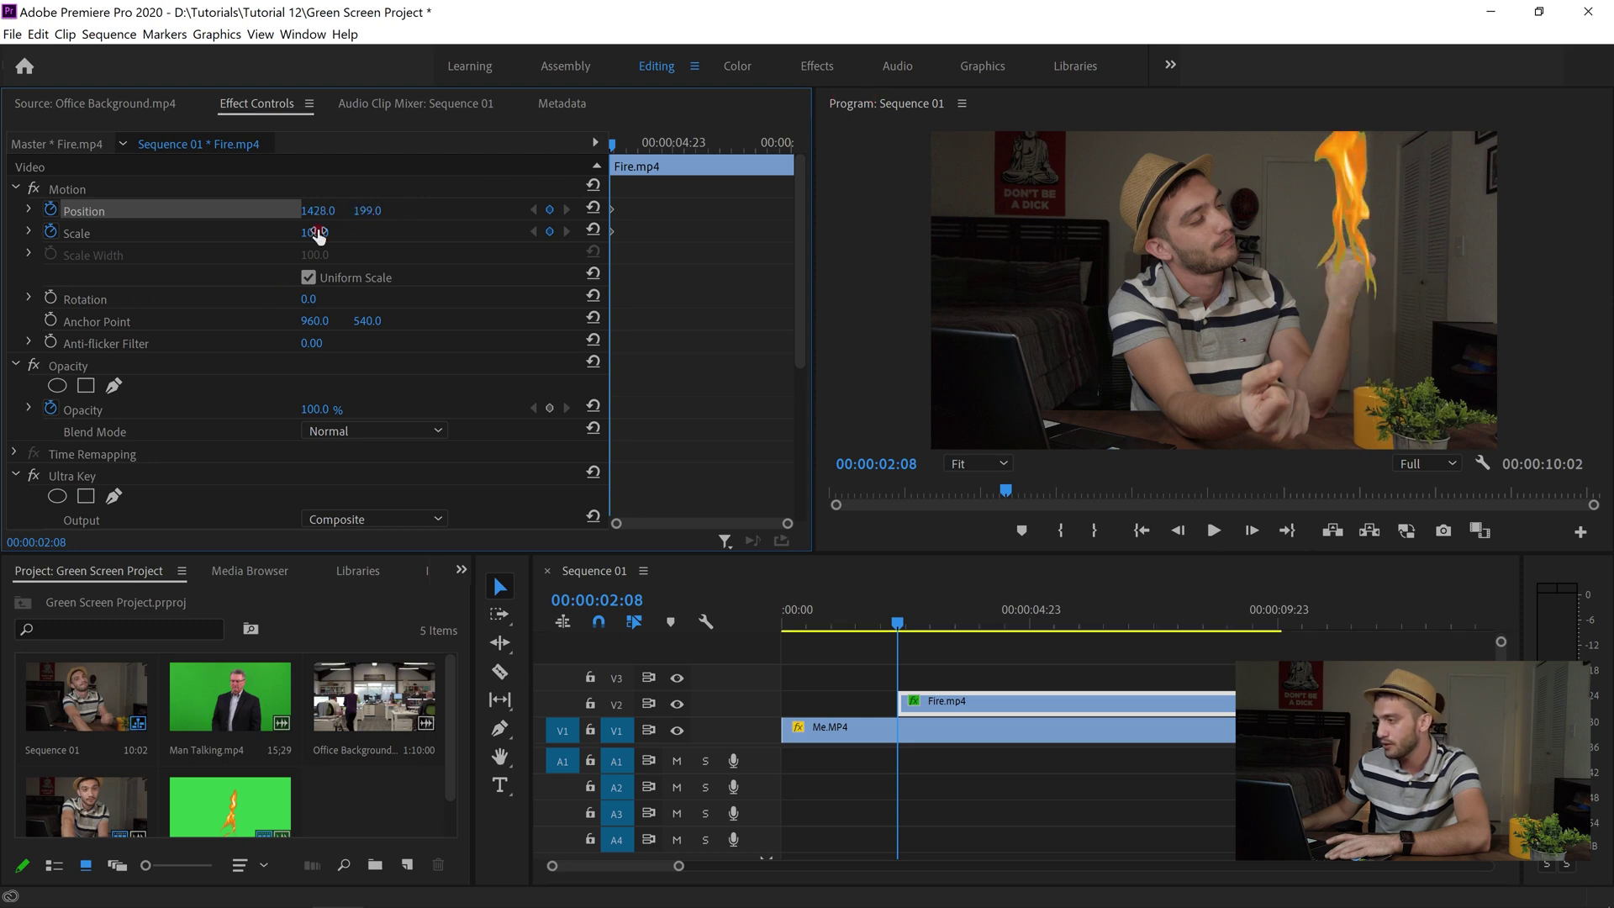
left_click_drag(318, 236, 302, 234)
left_click_drag(290, 236, 424, 191)
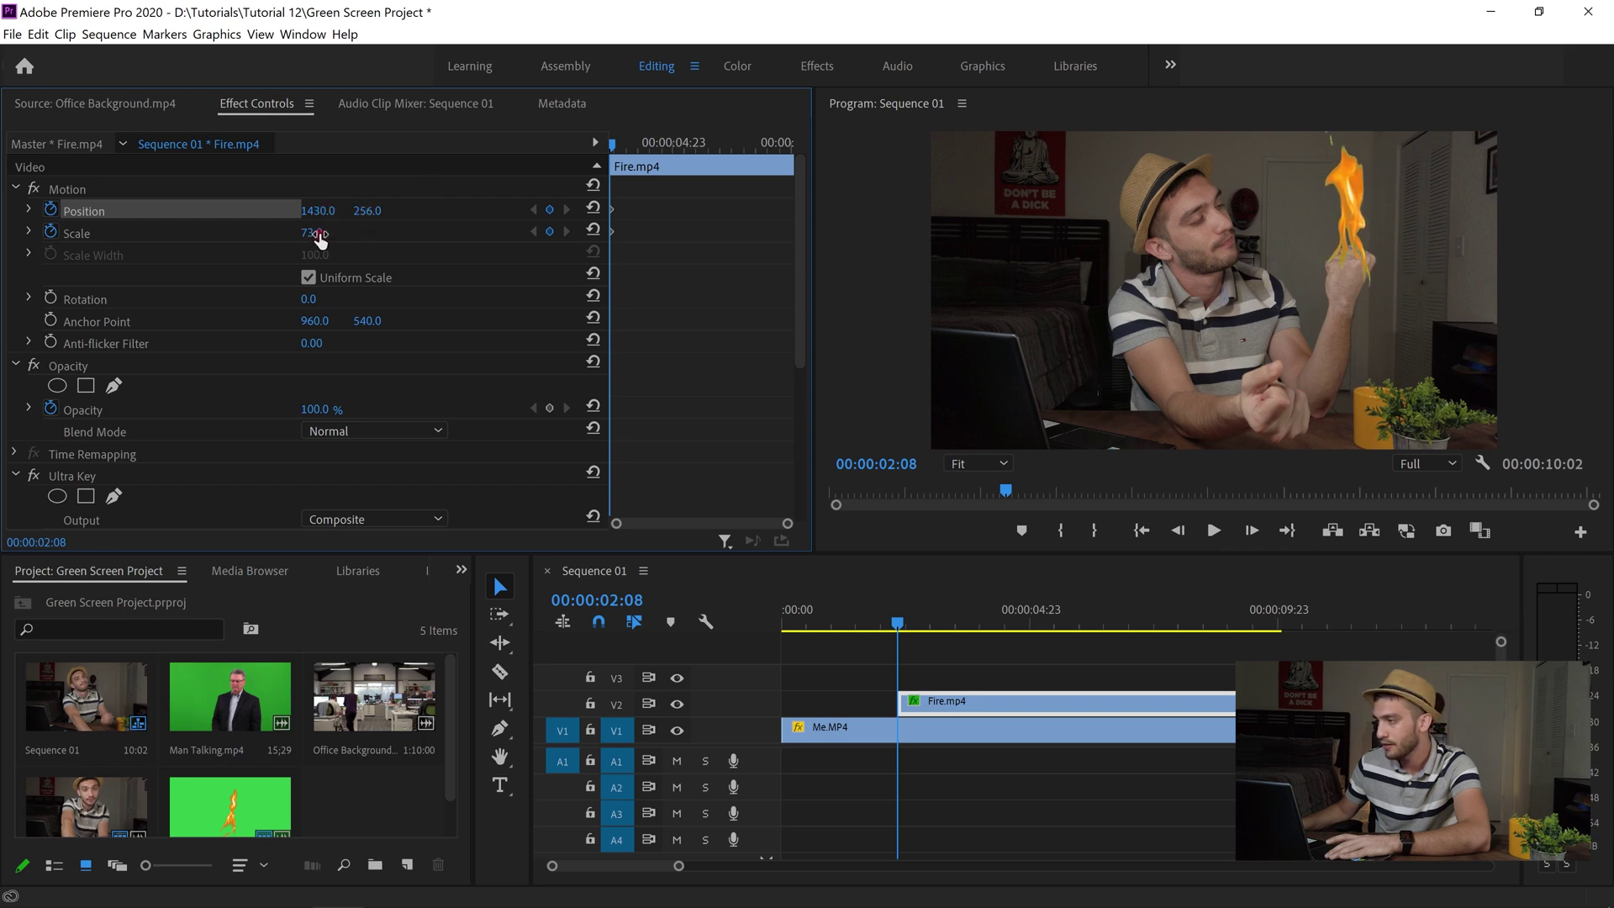
left_click_drag(315, 217, 316, 209)
- Preview the placement, return to 00:00:02:08, and shrink the fire to scale 66
left_click(1214, 531)
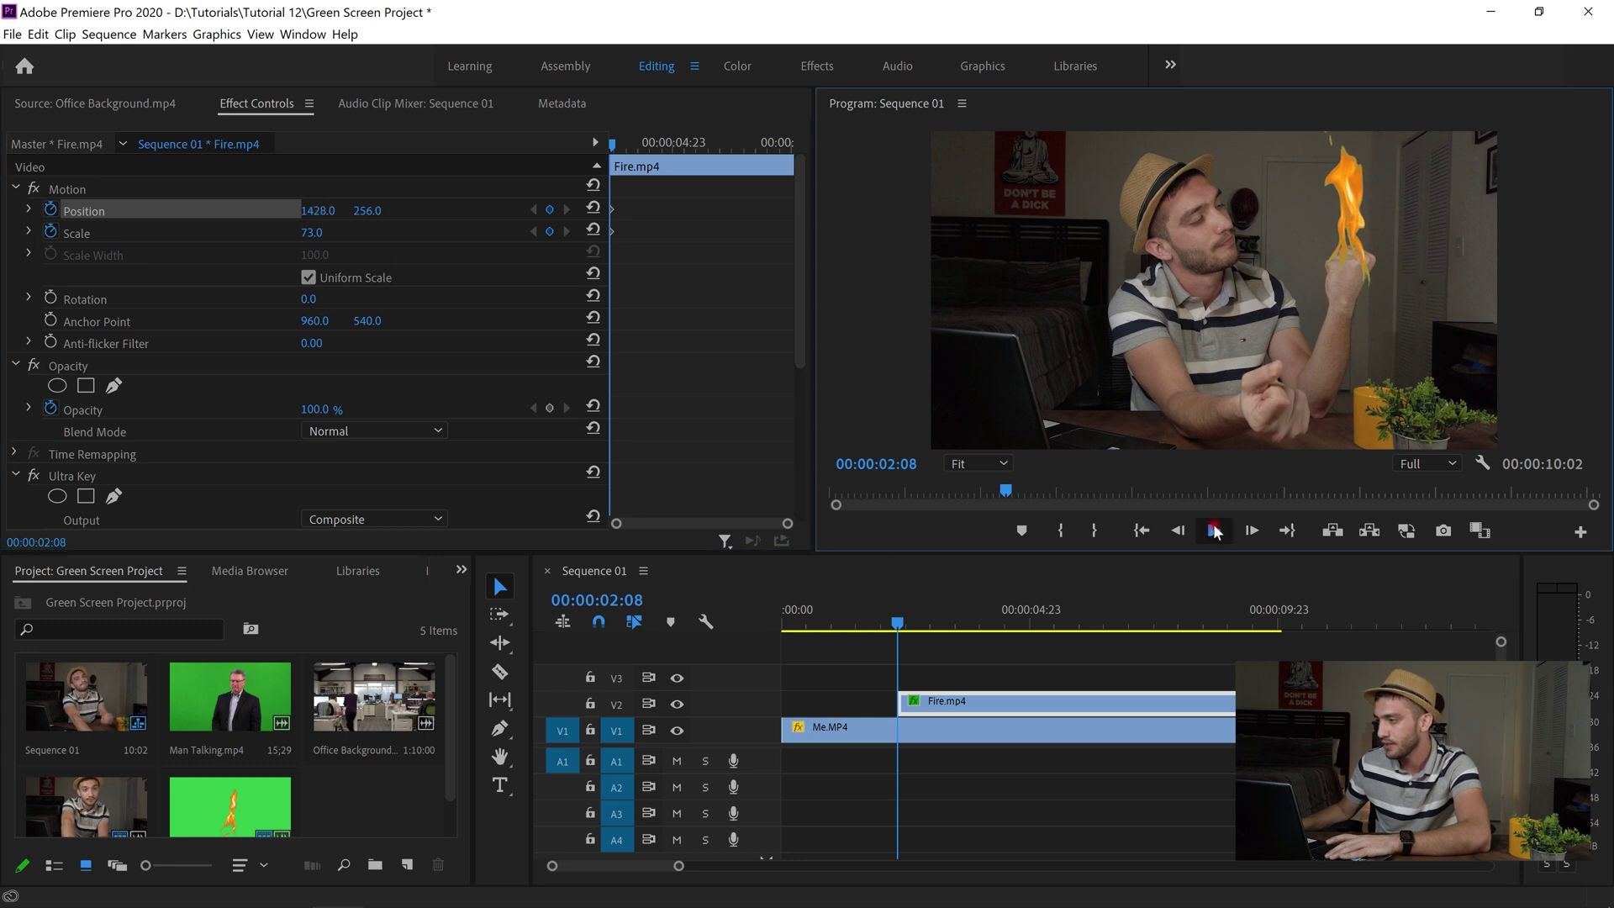
left_click(1213, 530)
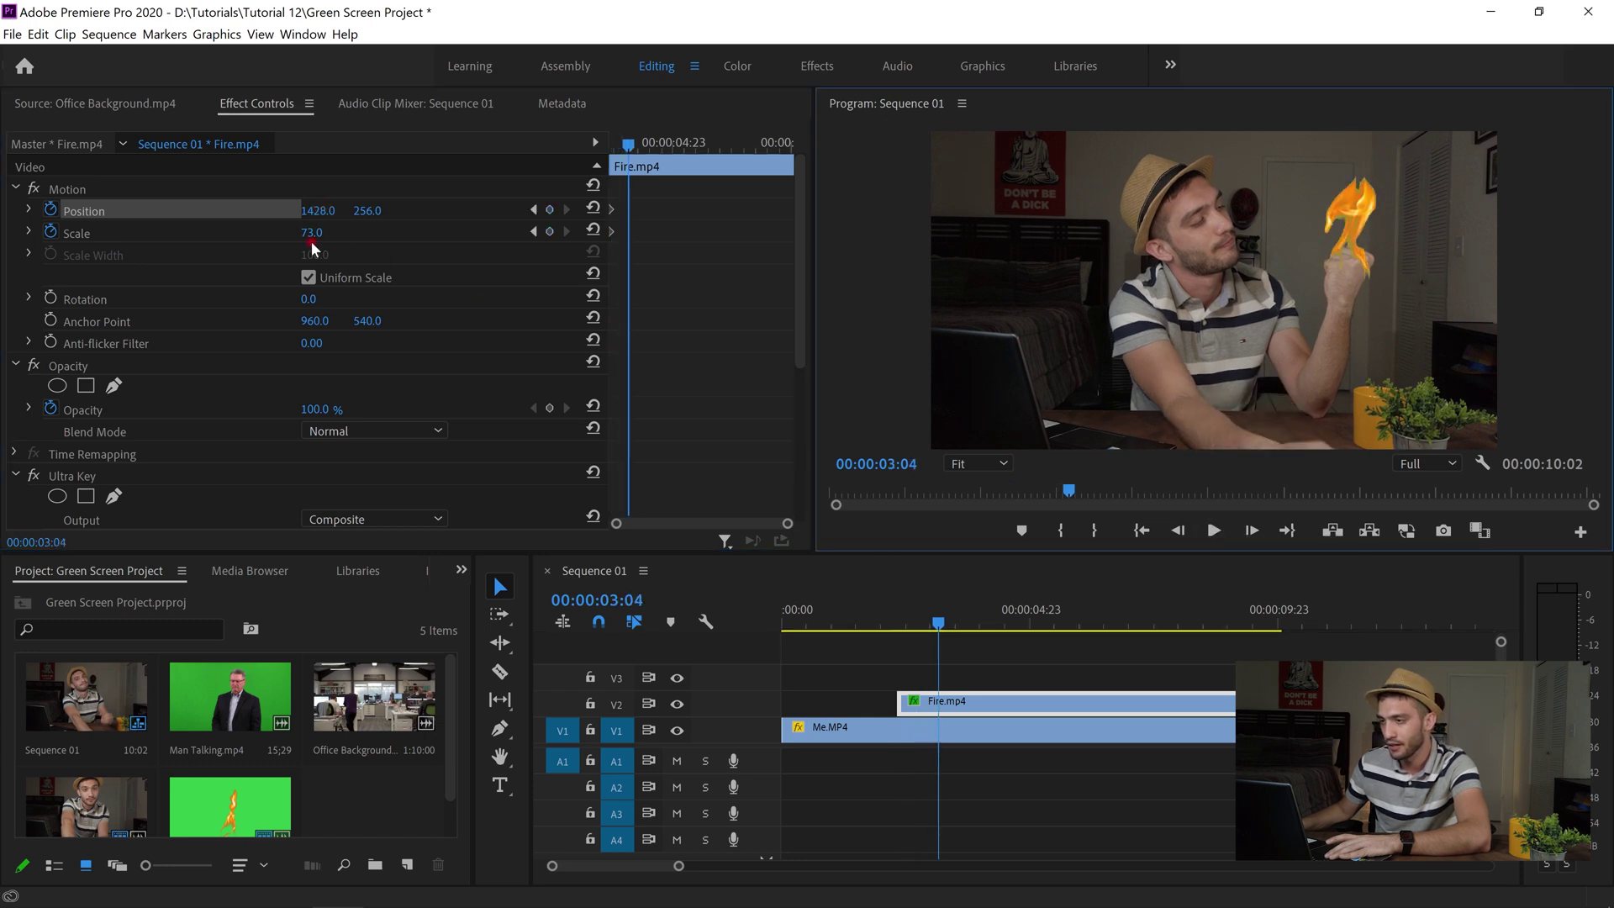
left_click(535, 209)
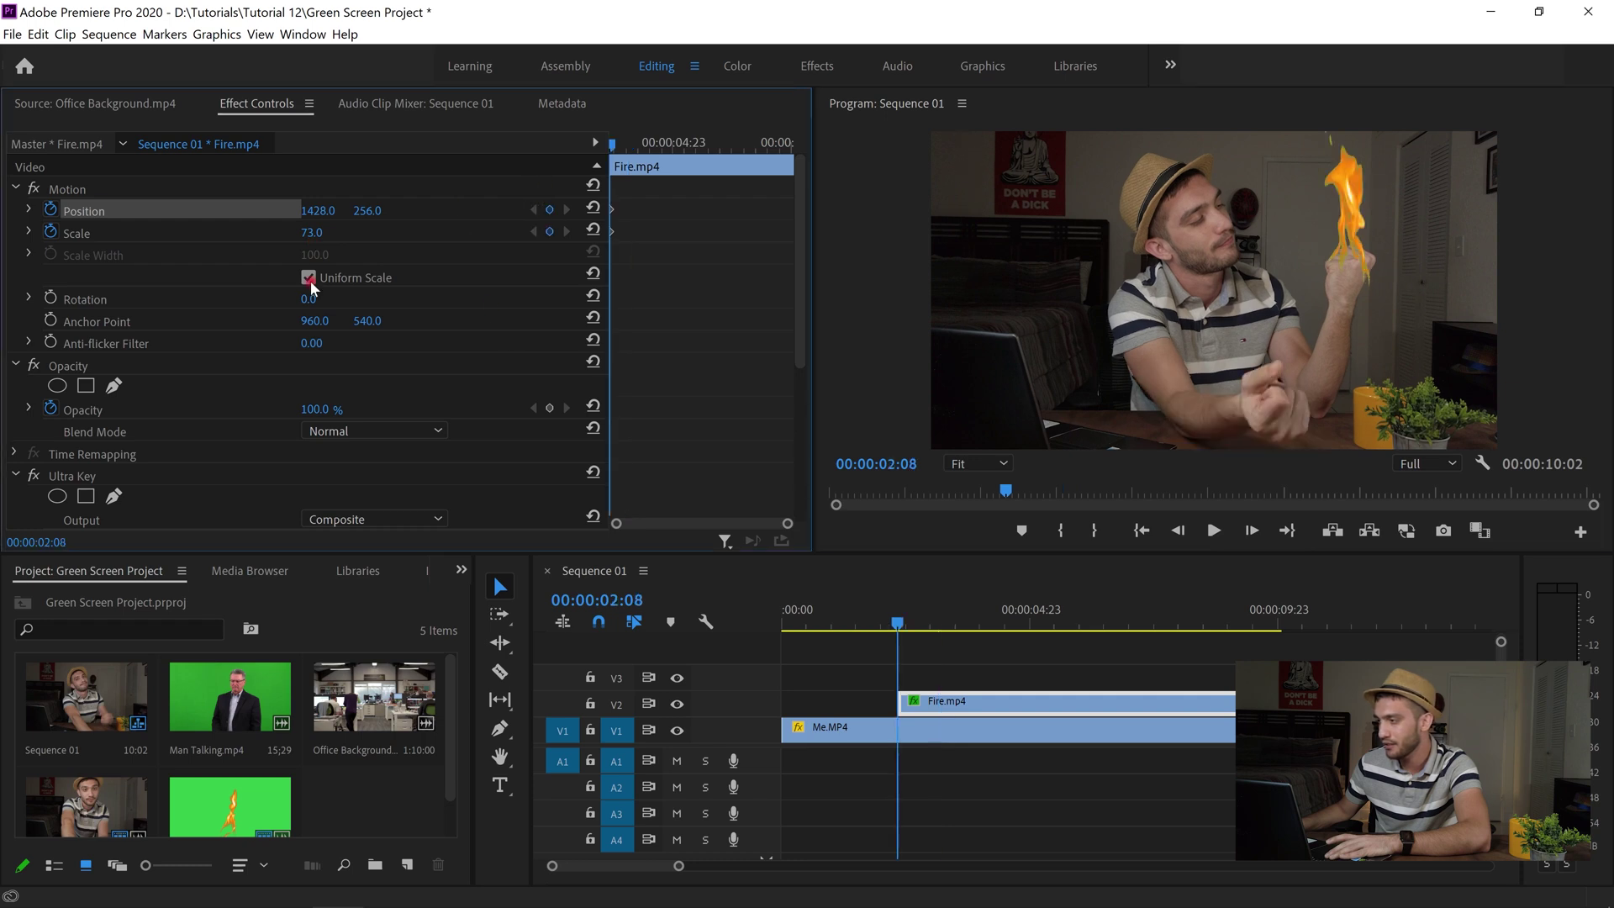
left_click_drag(308, 236, 357, 209)
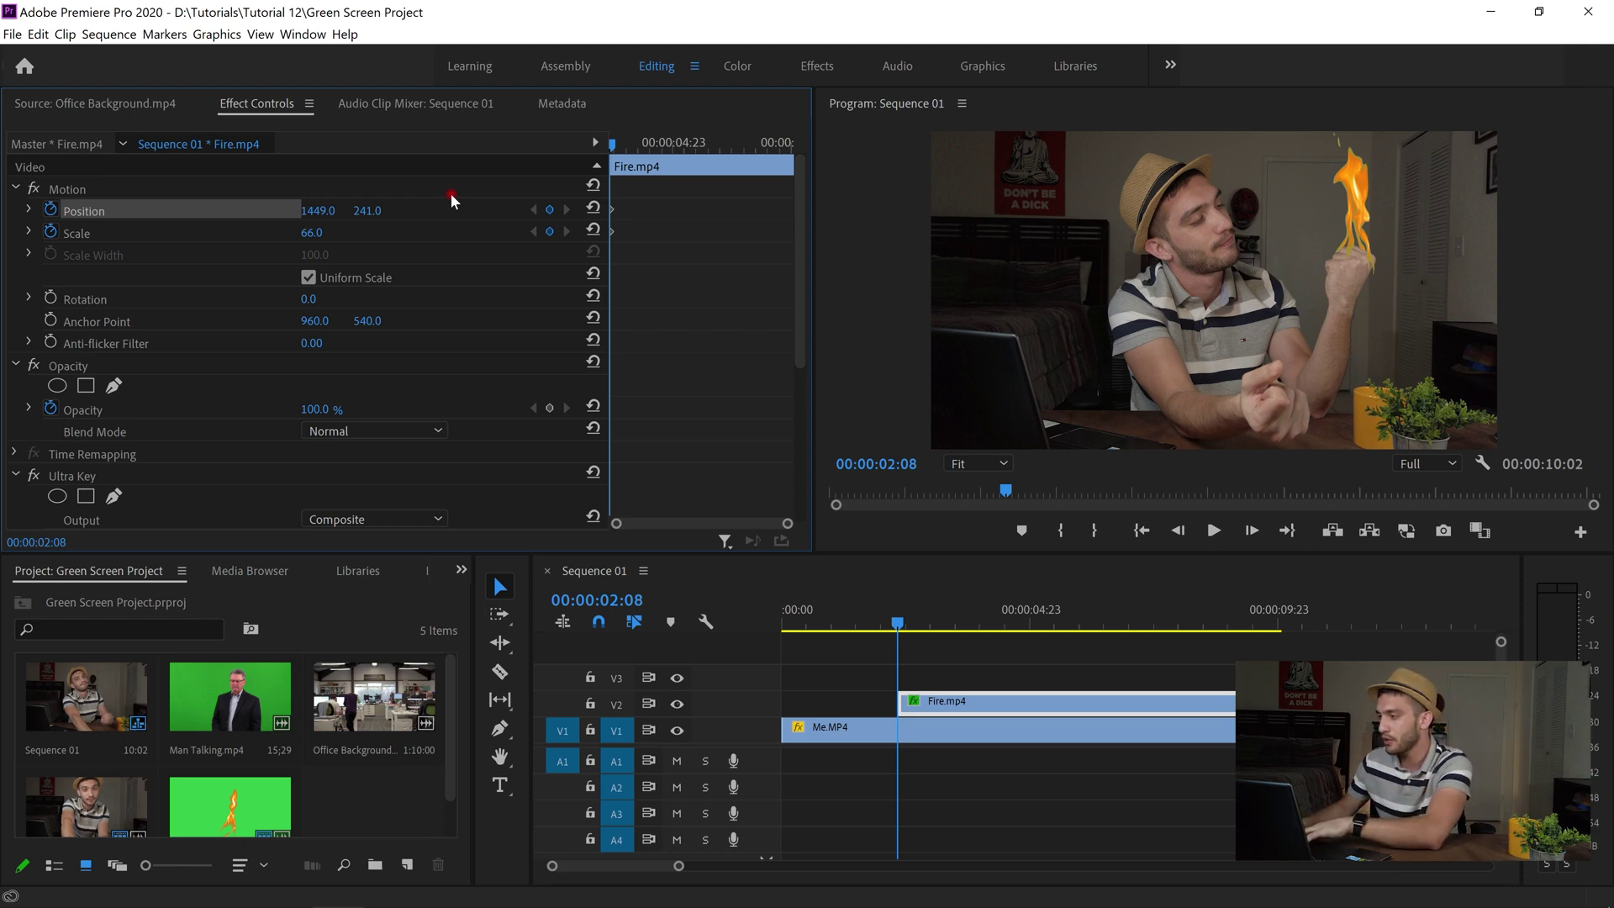
- Step forward to 00:00:04:00 and keyframe Position, moving the flame right onto the hand
key("Right")
key("Right")
key("Right")
key("Right")
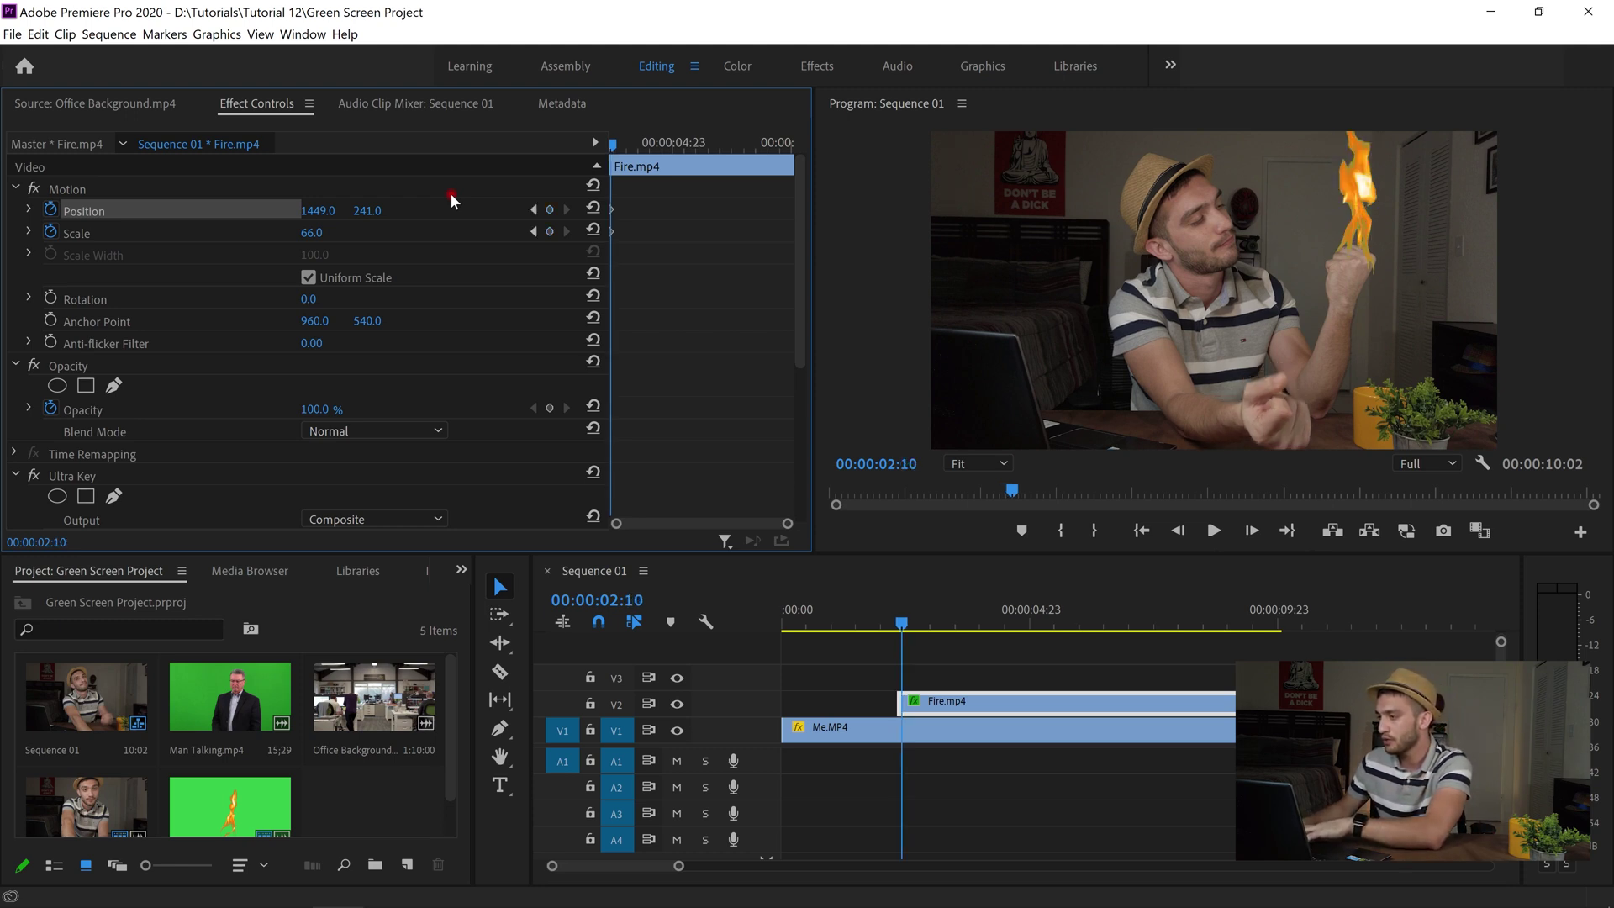
key("Right")
key("Right")
key("Right")
key("Right")
key("Right")
key("Right")
key("Right")
key("Right")
key("Right")
key("Right")
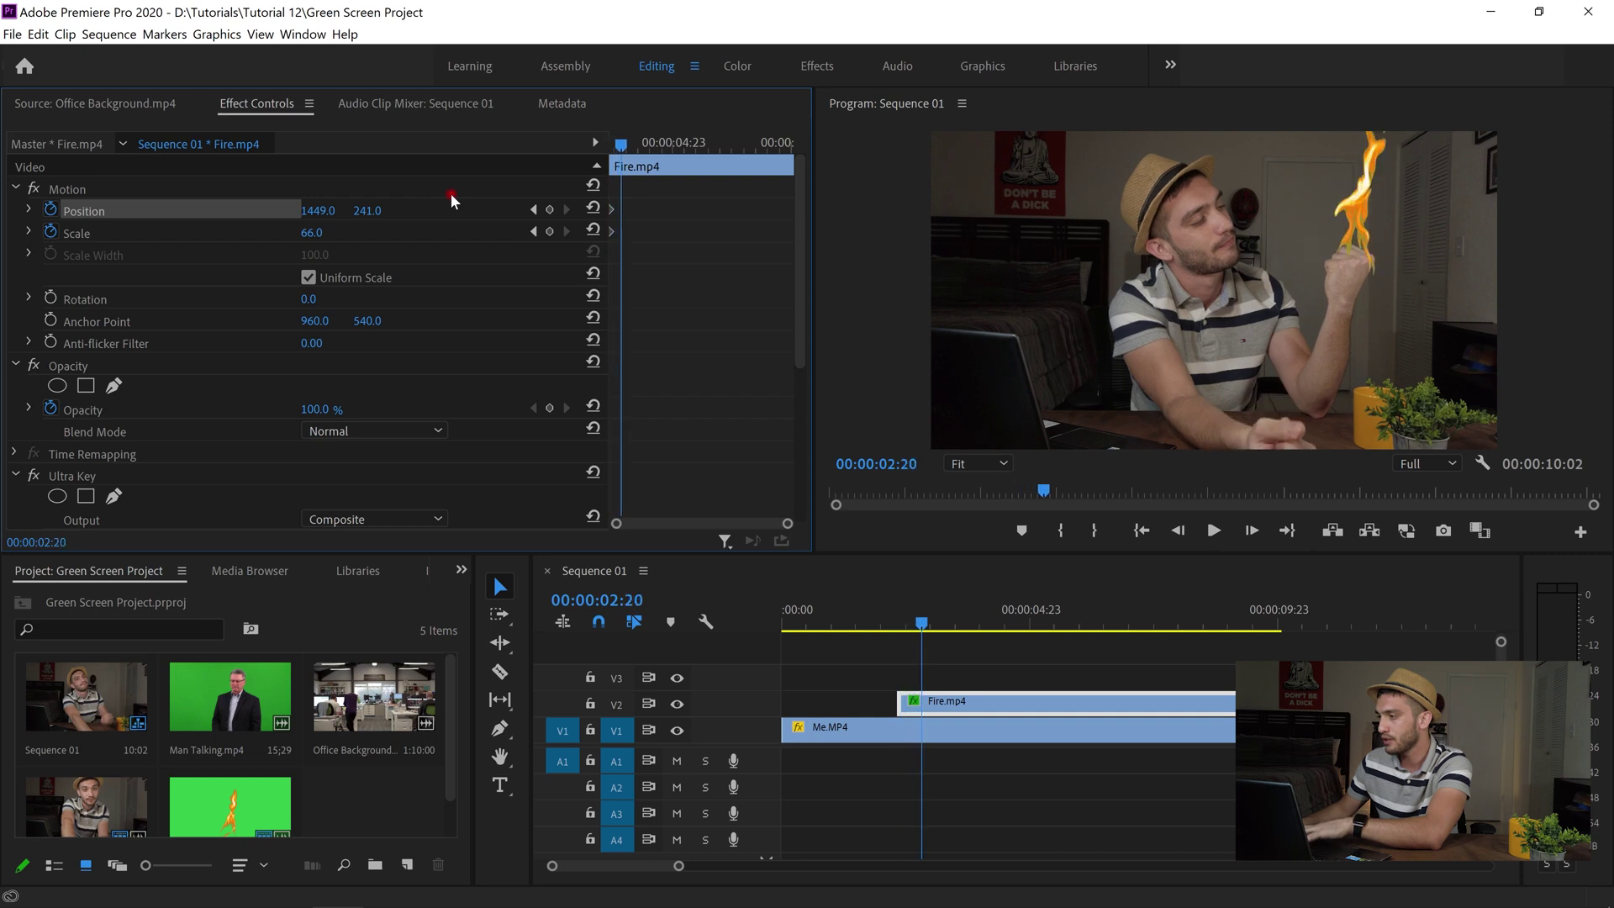
key("Right")
key("Right")
key("Right")
key("Right")
key("Right")
key("Right")
key("Right")
key("Right")
key("Right")
key("Right")
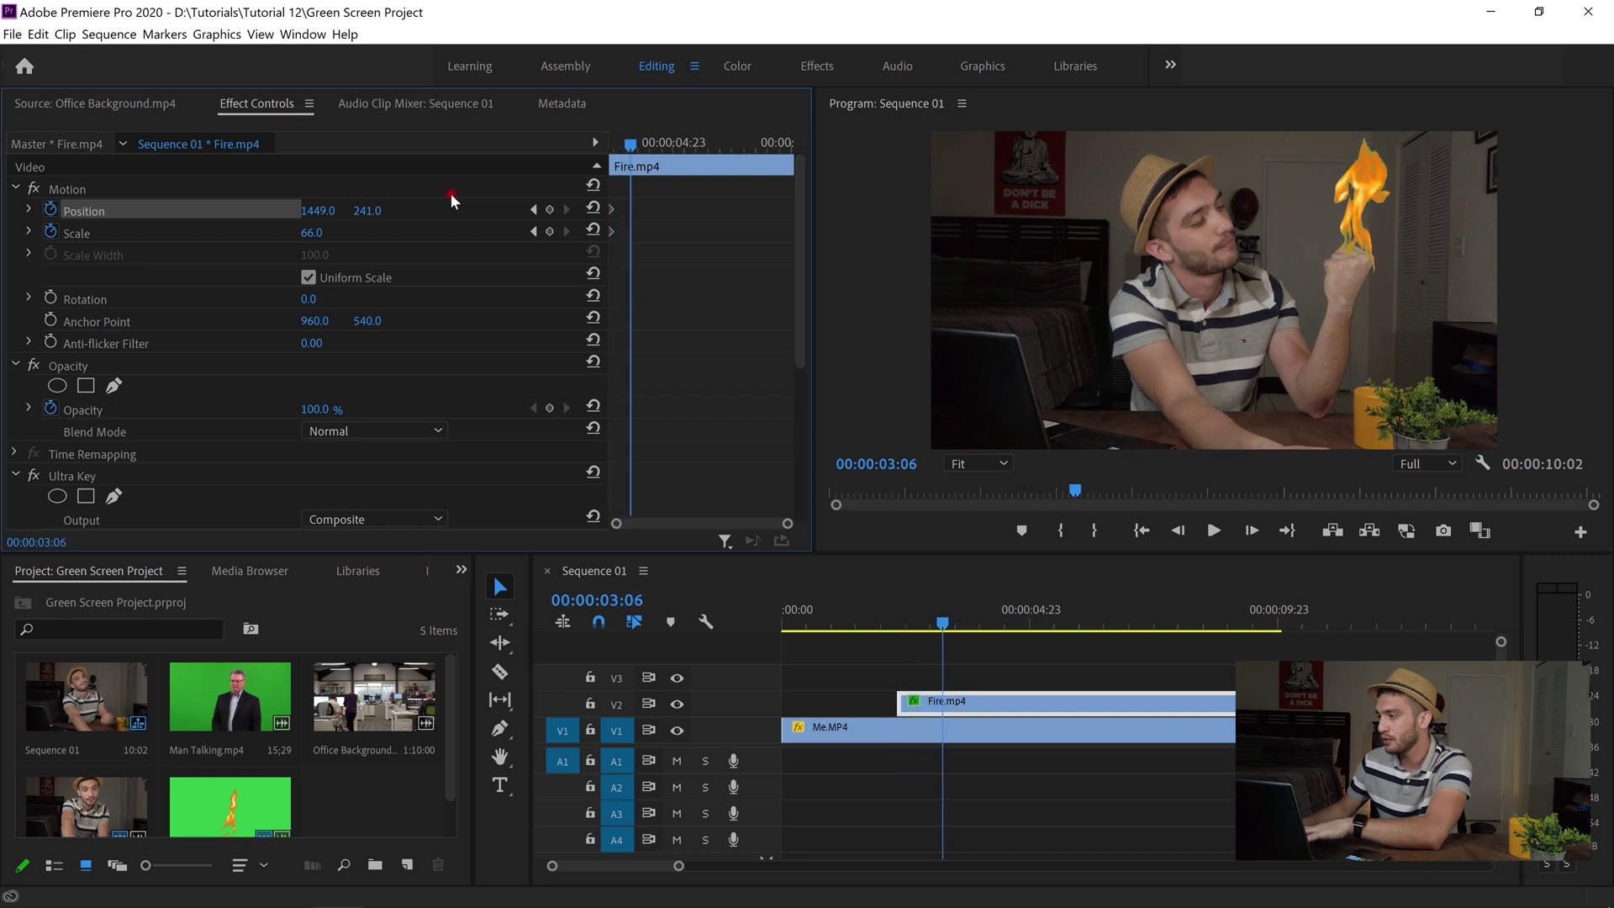
key("Right")
key("Right")
key("Right")
key("Right")
key("Right")
key("Right")
key("Right")
key("Right")
key("Right")
key("Right")
key("Right")
key("Right")
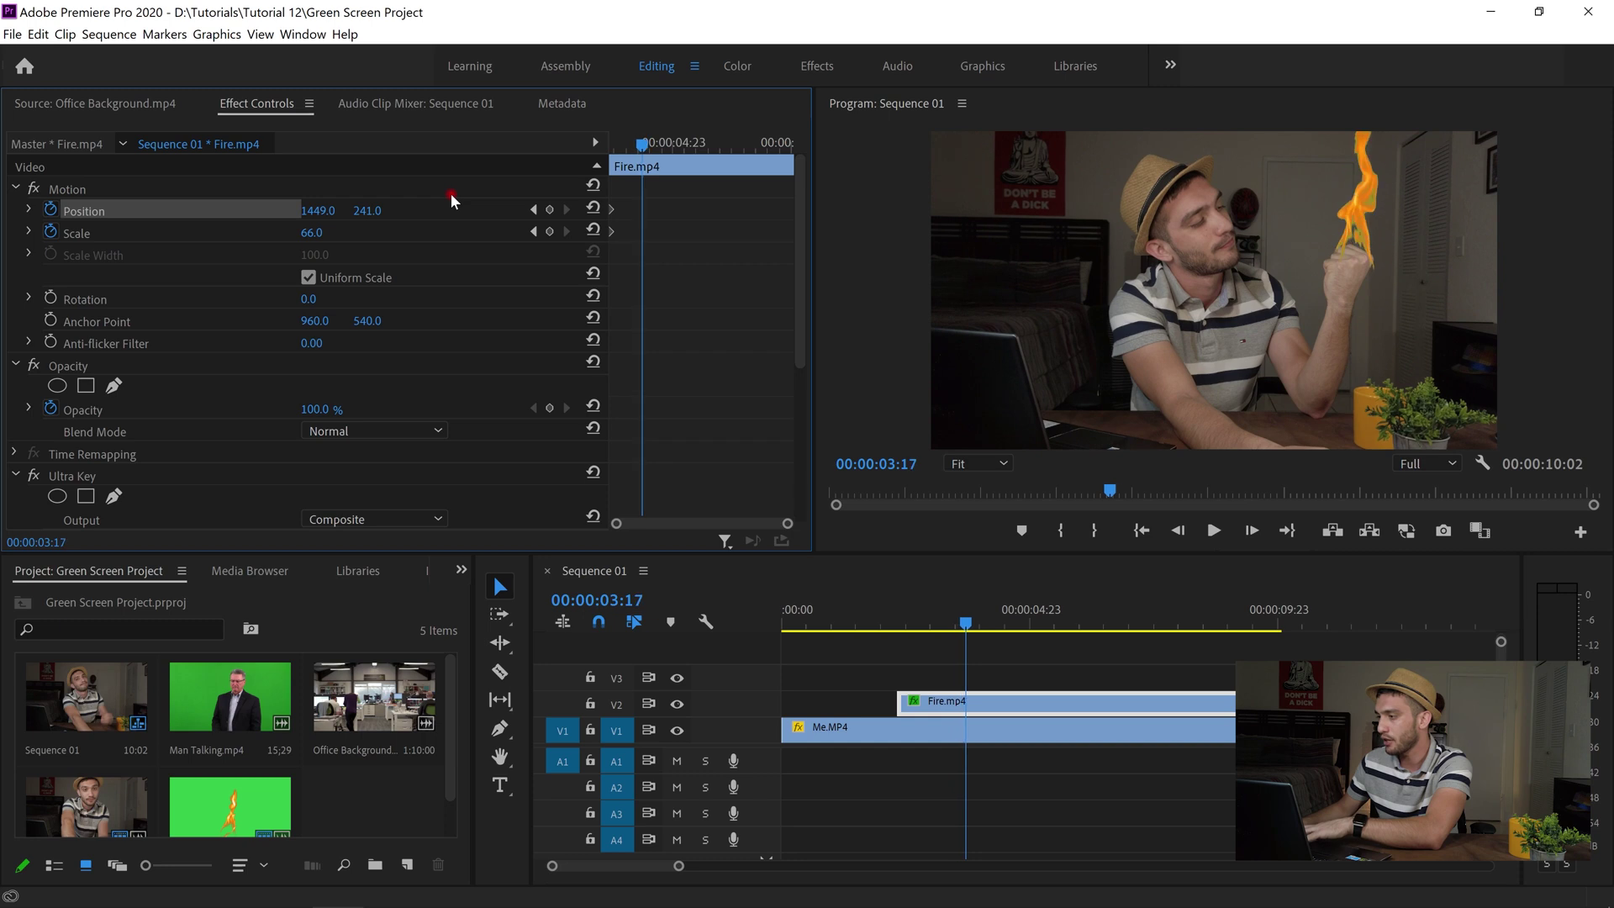
key("Right")
key("Right")
key("Right")
key("Right")
key("Right")
key("Right")
key("Right")
key("Right")
key("Right")
key("Right")
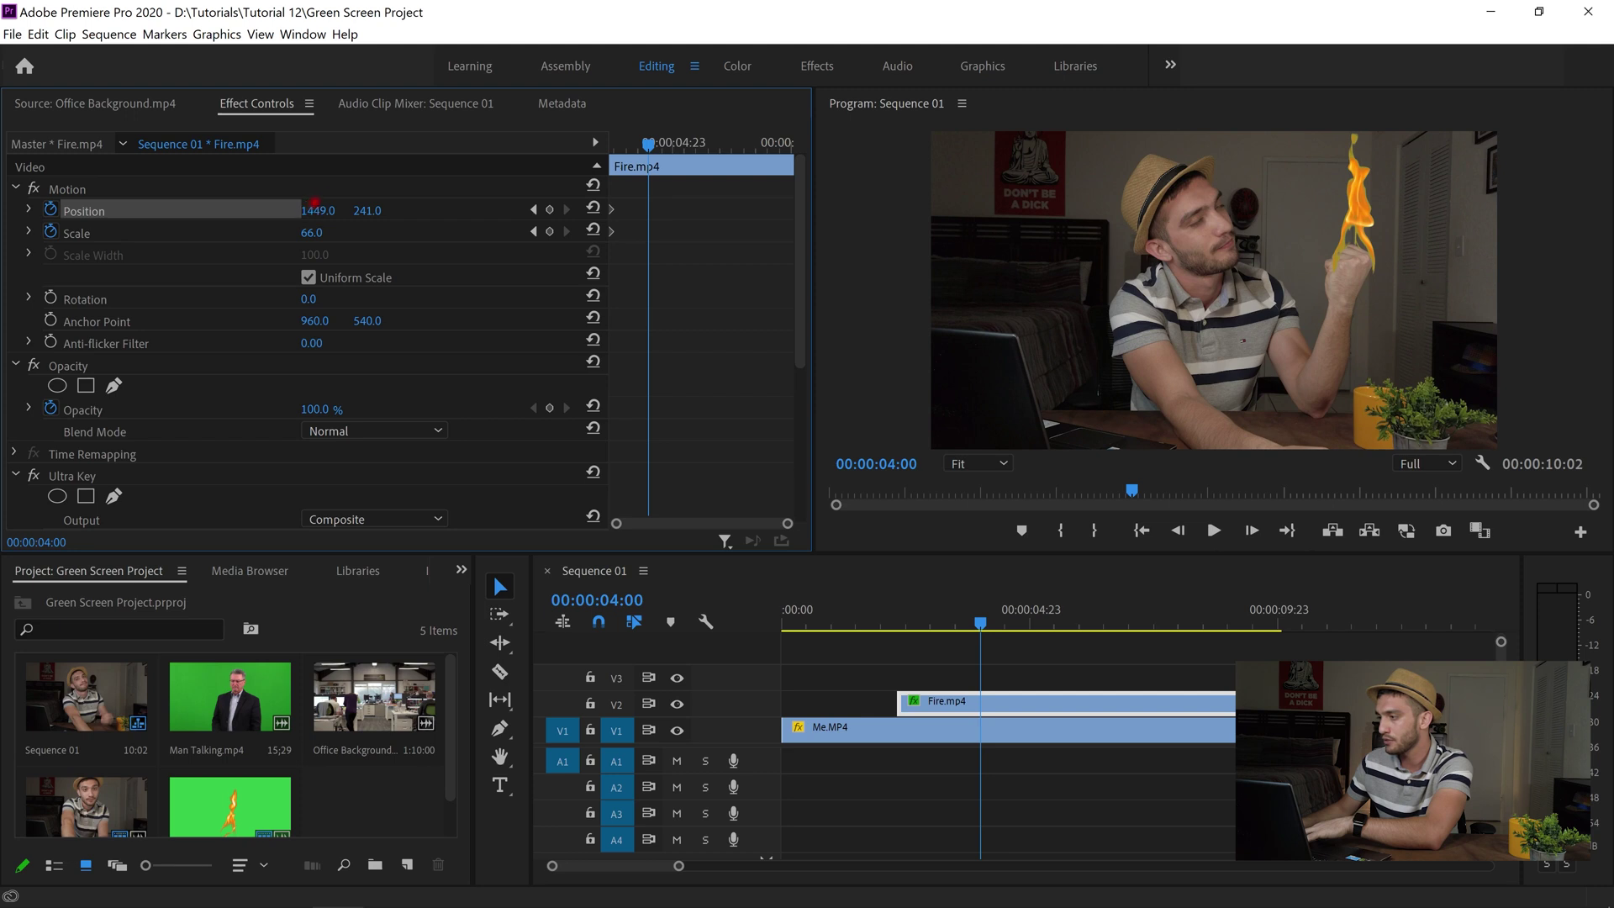
left_click_drag(334, 183, 385, 168)
key("Right")
key("Right")
key("Right")
key("Right")
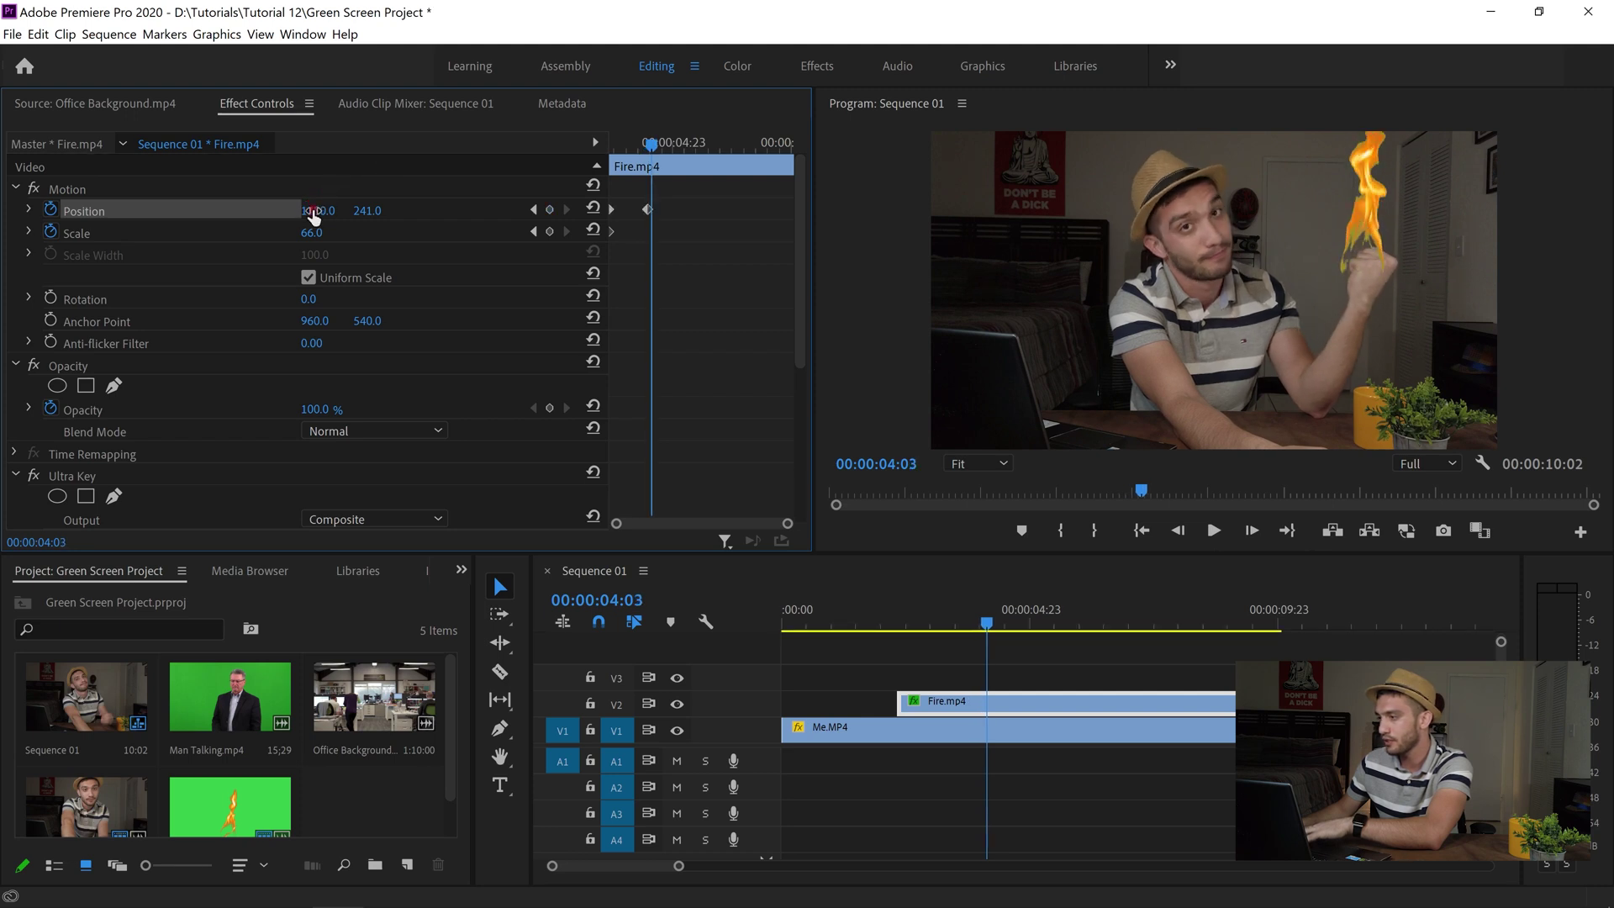
left_click_drag(318, 208, 421, 172)
- Continue frame by frame toward 00:00:06:00, adding Position keyframes that keep the flame on the hand
key("Right")
key("Right")
key("Right")
key("Right")
key("Right")
key("Right")
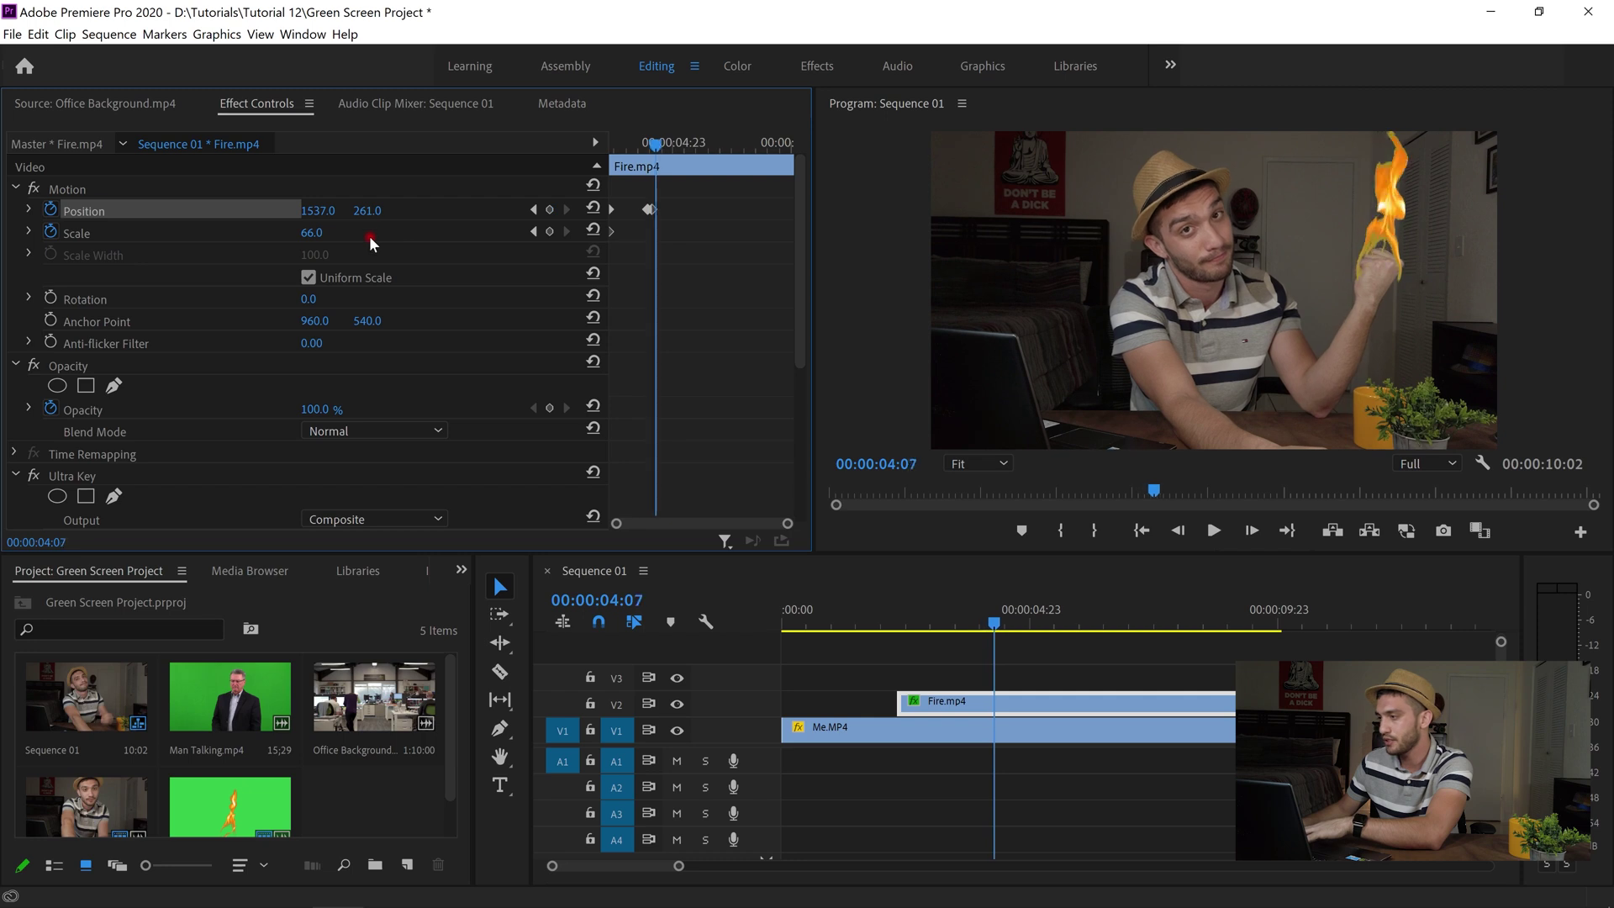
key("Right")
key("Right")
key("Right")
key("Right")
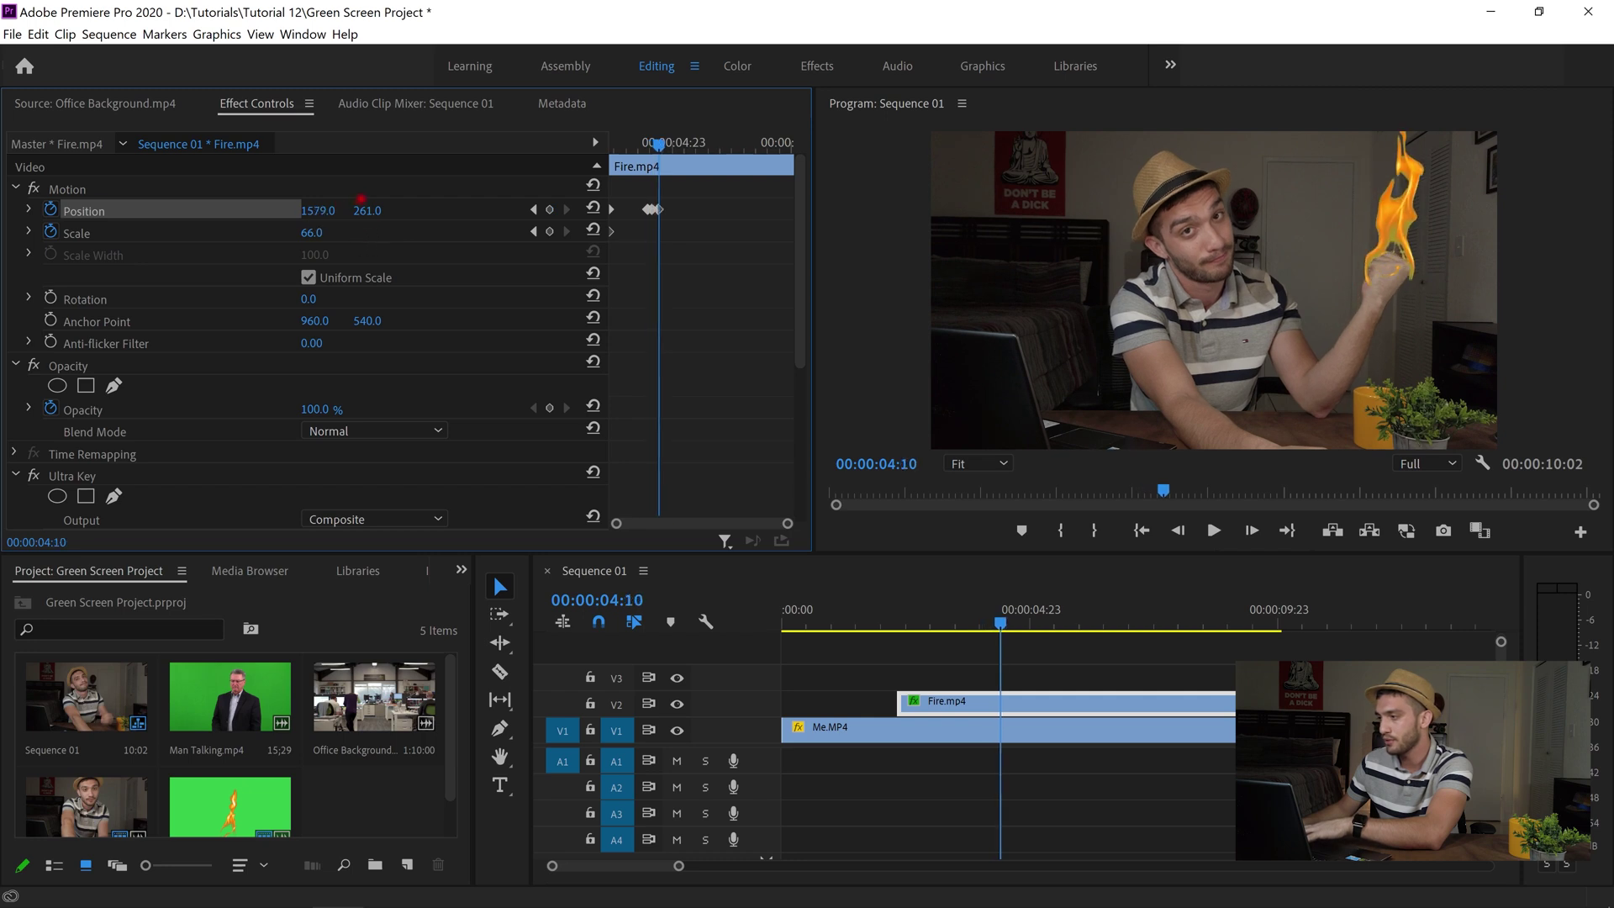
mouse_move(316, 211)
left_mouse_down()
mouse_move(364, 206)
mouse_move(290, 213)
mouse_move(334, 216)
left_mouse_up()
key("Right")
key("Right")
key("Right")
key("Right")
key("Right")
key("Right")
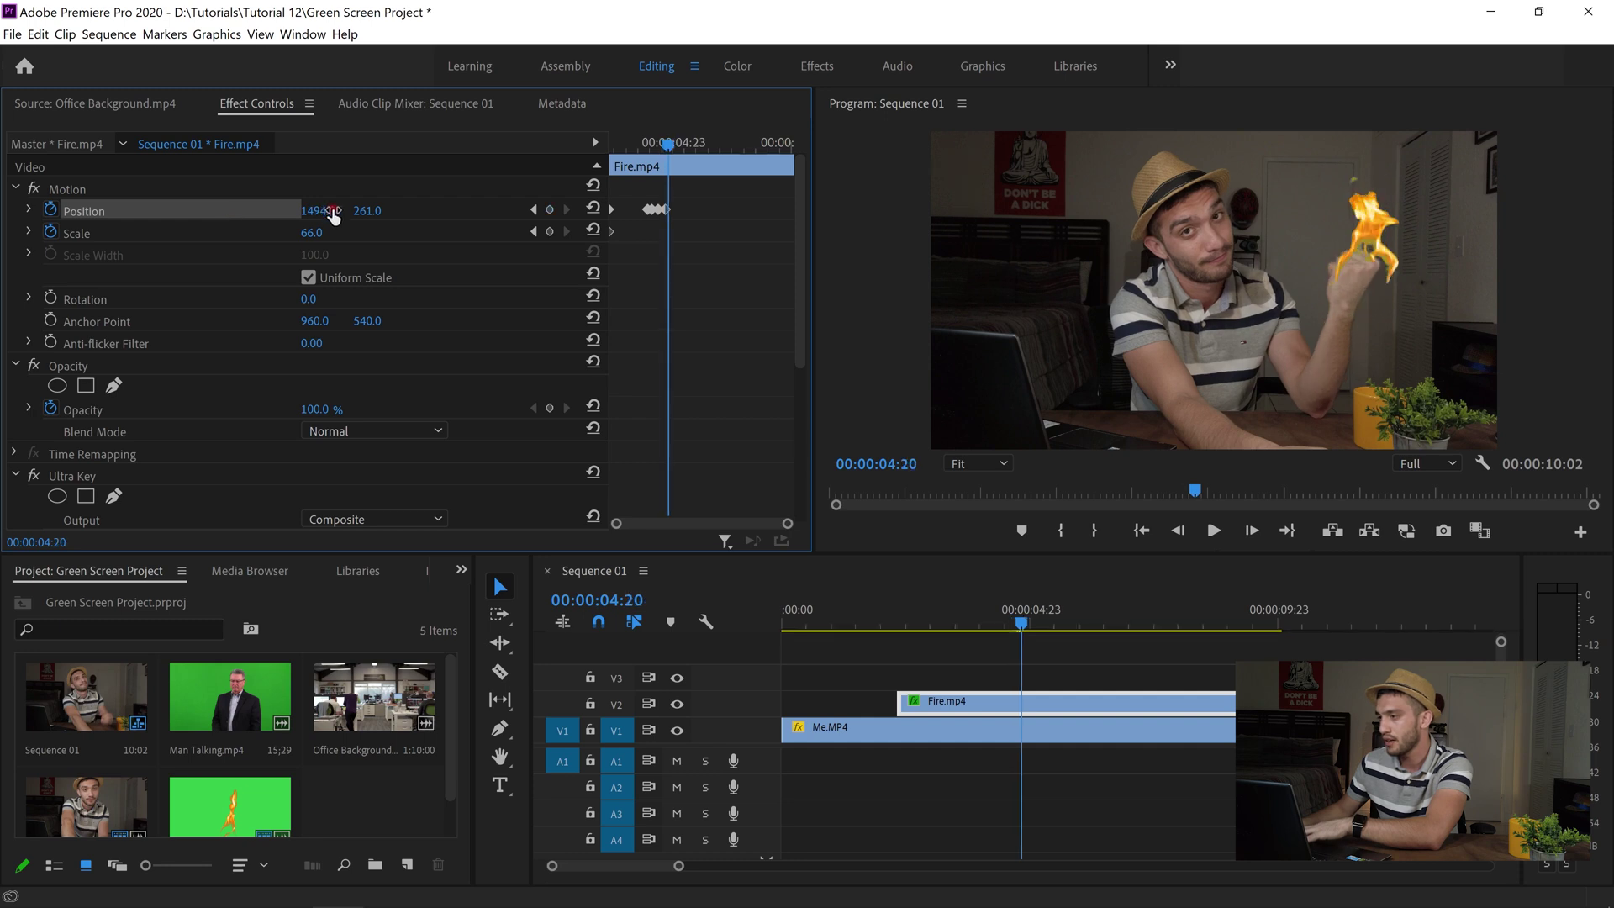
key("Right")
key("Right")
key("Right")
key("Right")
mouse_move(316, 211)
left_mouse_down()
mouse_move(296, 213)
mouse_move(337, 215)
left_mouse_up()
key("Right")
key("Right")
key("Right")
key("Right")
key("Right")
key("Right")
key("Right")
key("Right")
key("Right")
key("Right")
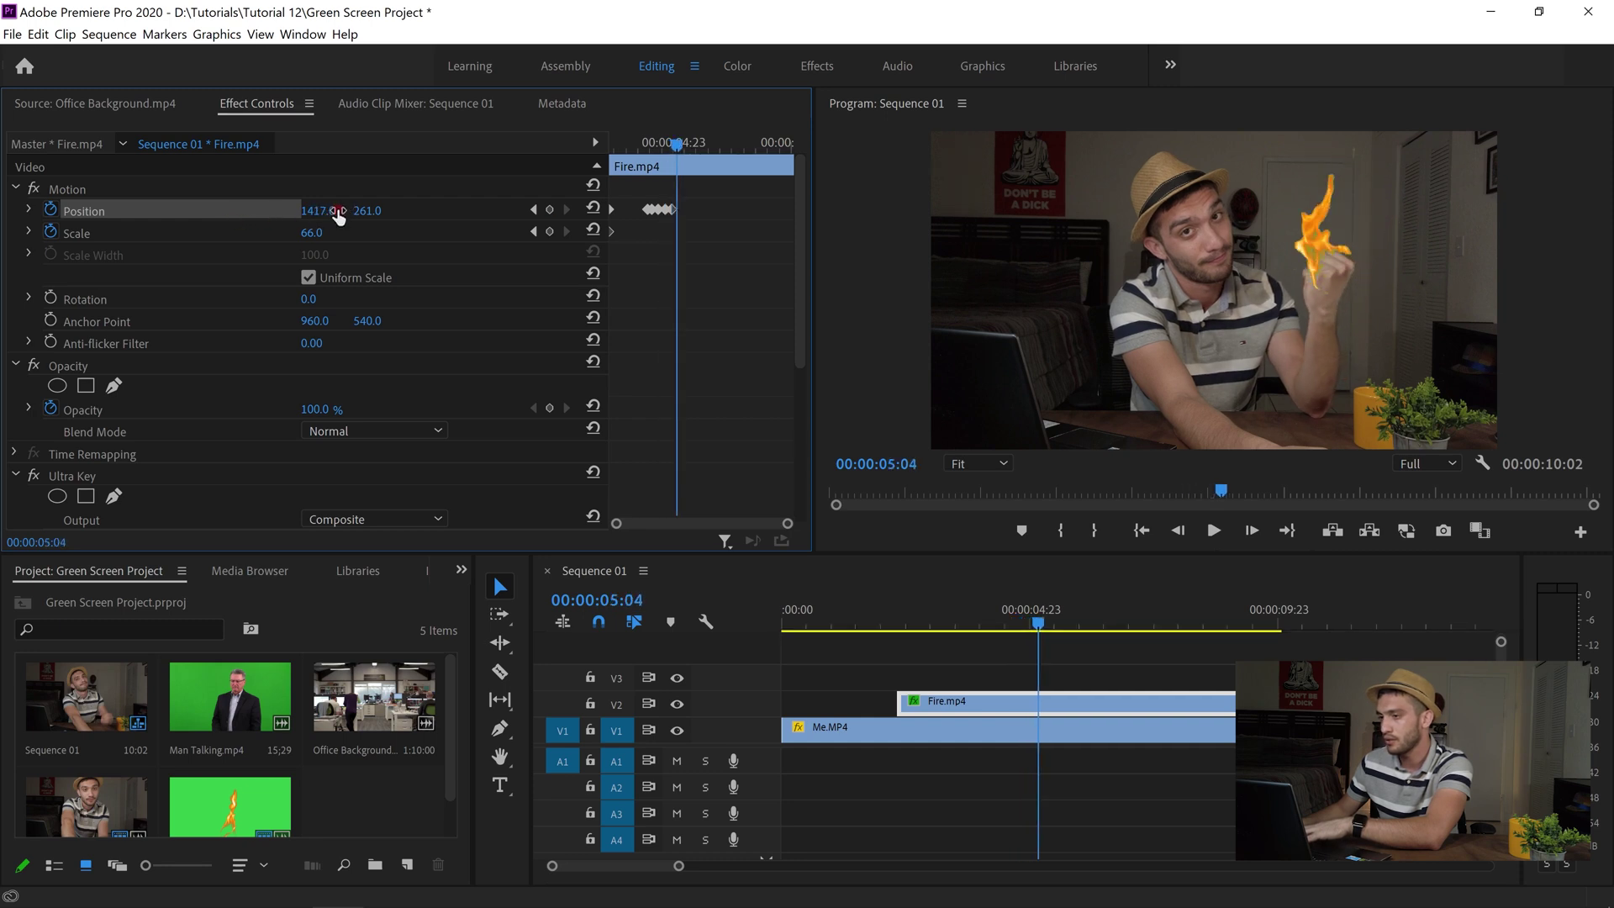
key("Right")
key("Right")
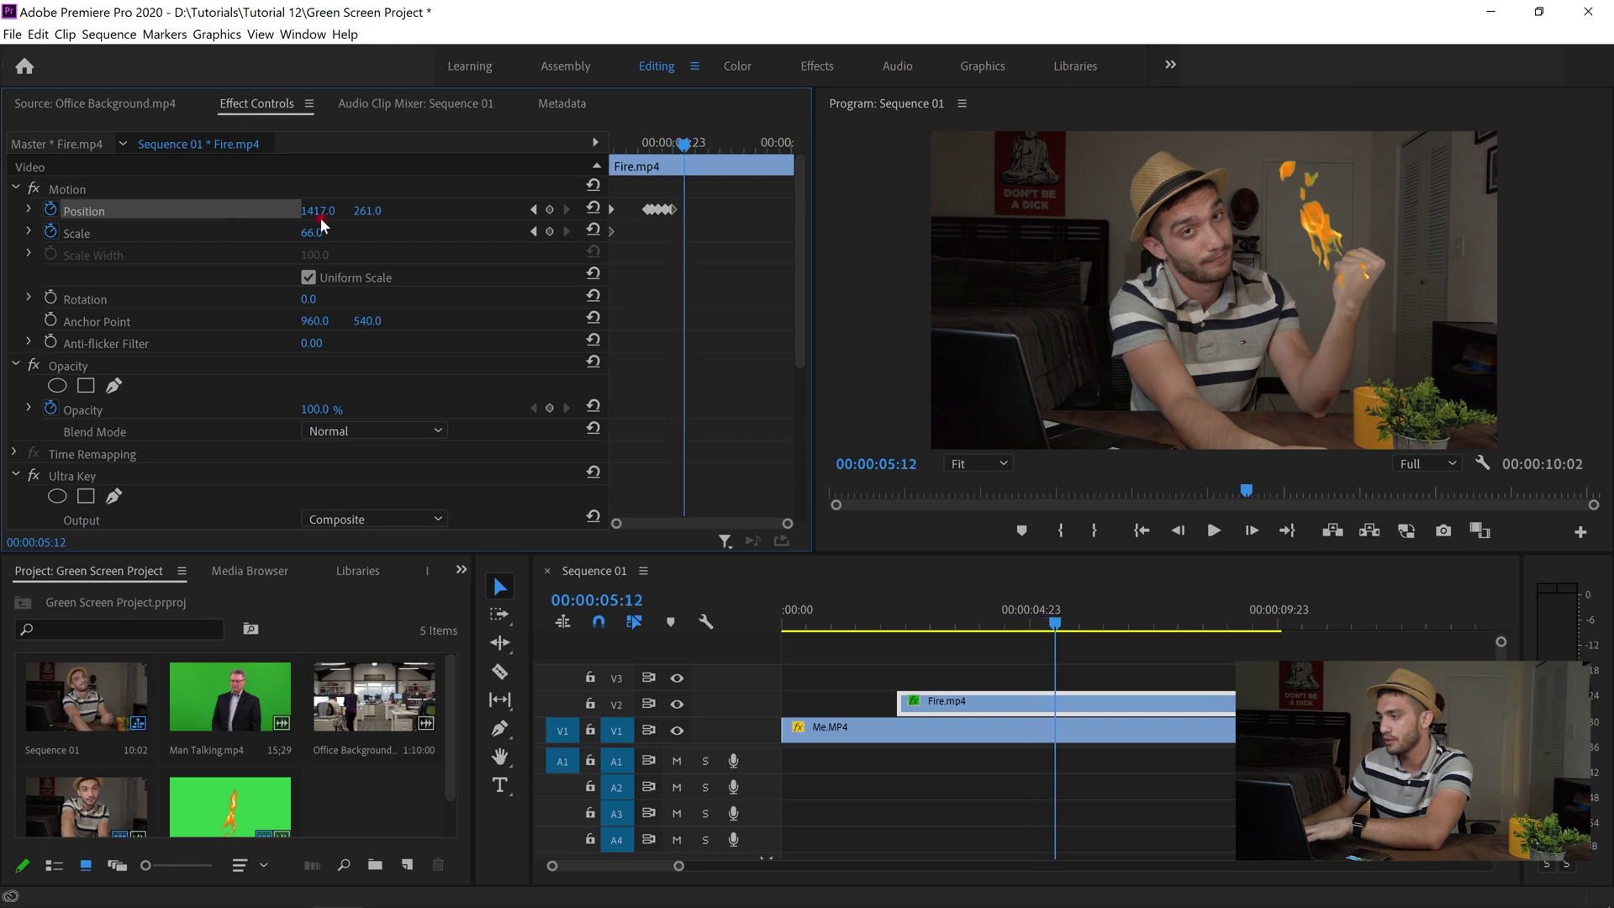
mouse_move(320, 210)
left_mouse_down()
mouse_move(372, 208)
mouse_move(338, 210)
left_mouse_up()
mouse_move(685, 143)
left_mouse_down()
mouse_move(720, 143)
mouse_move(700, 144)
left_mouse_up()
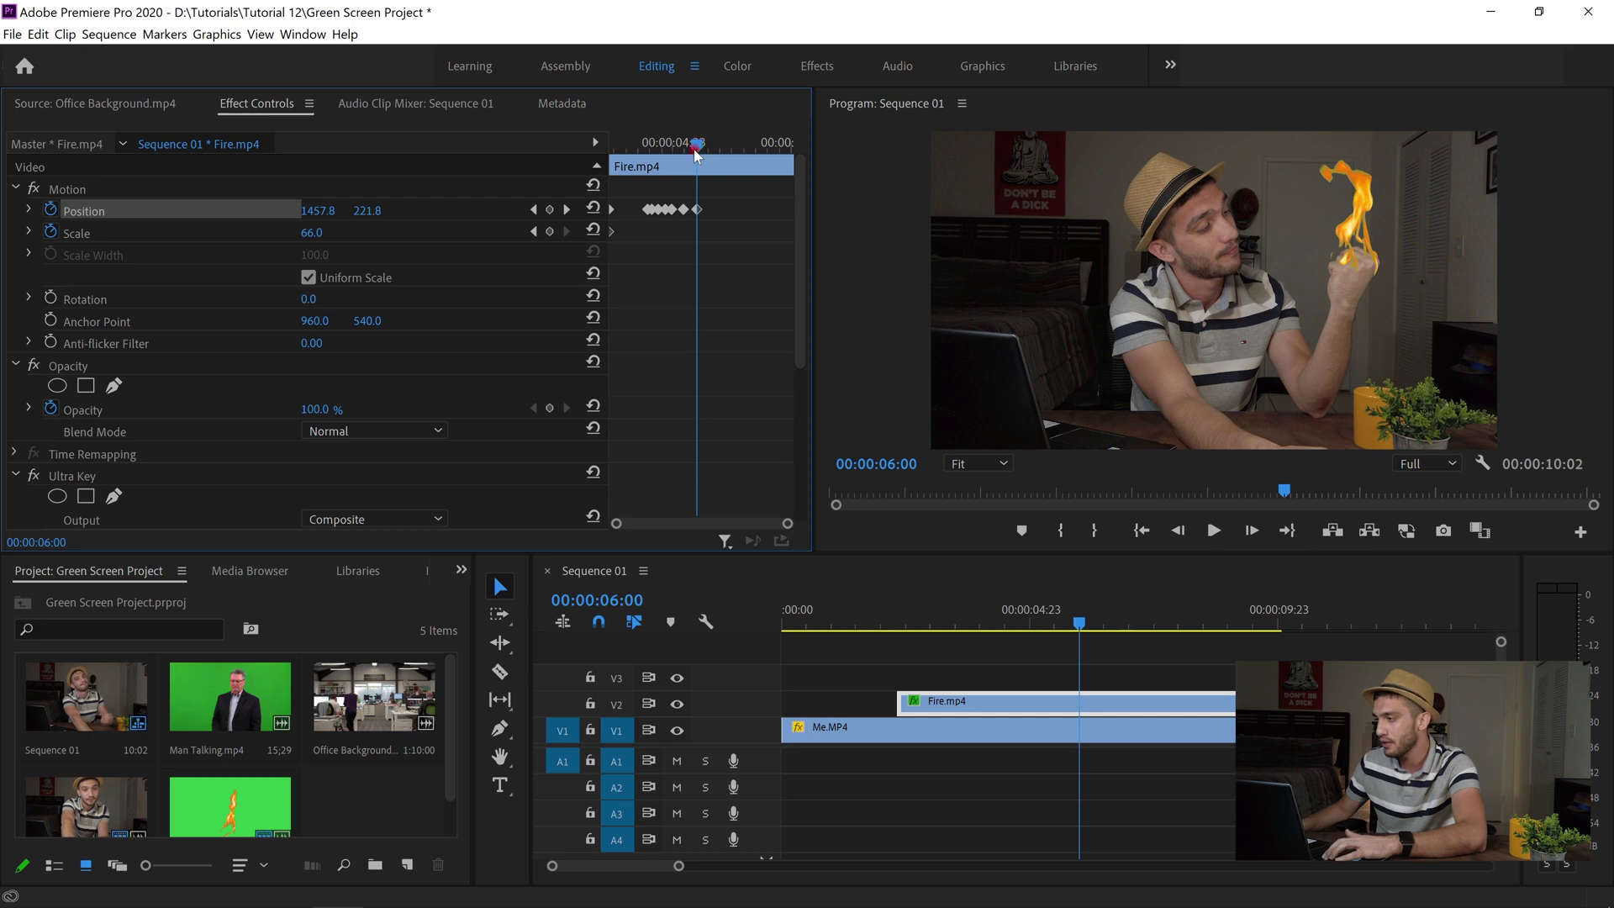
- At 00:00:06:14, set keyframes for Scale 66.0 and Position 1455.0, 222.0 as he starts blowing
key("Right")
key("Right")
key("Right")
key("Right")
key("Right")
key("Right")
key("Right")
key("Right")
key("Right")
key("Right")
key("Right")
key("Right")
key("Right")
key("Right")
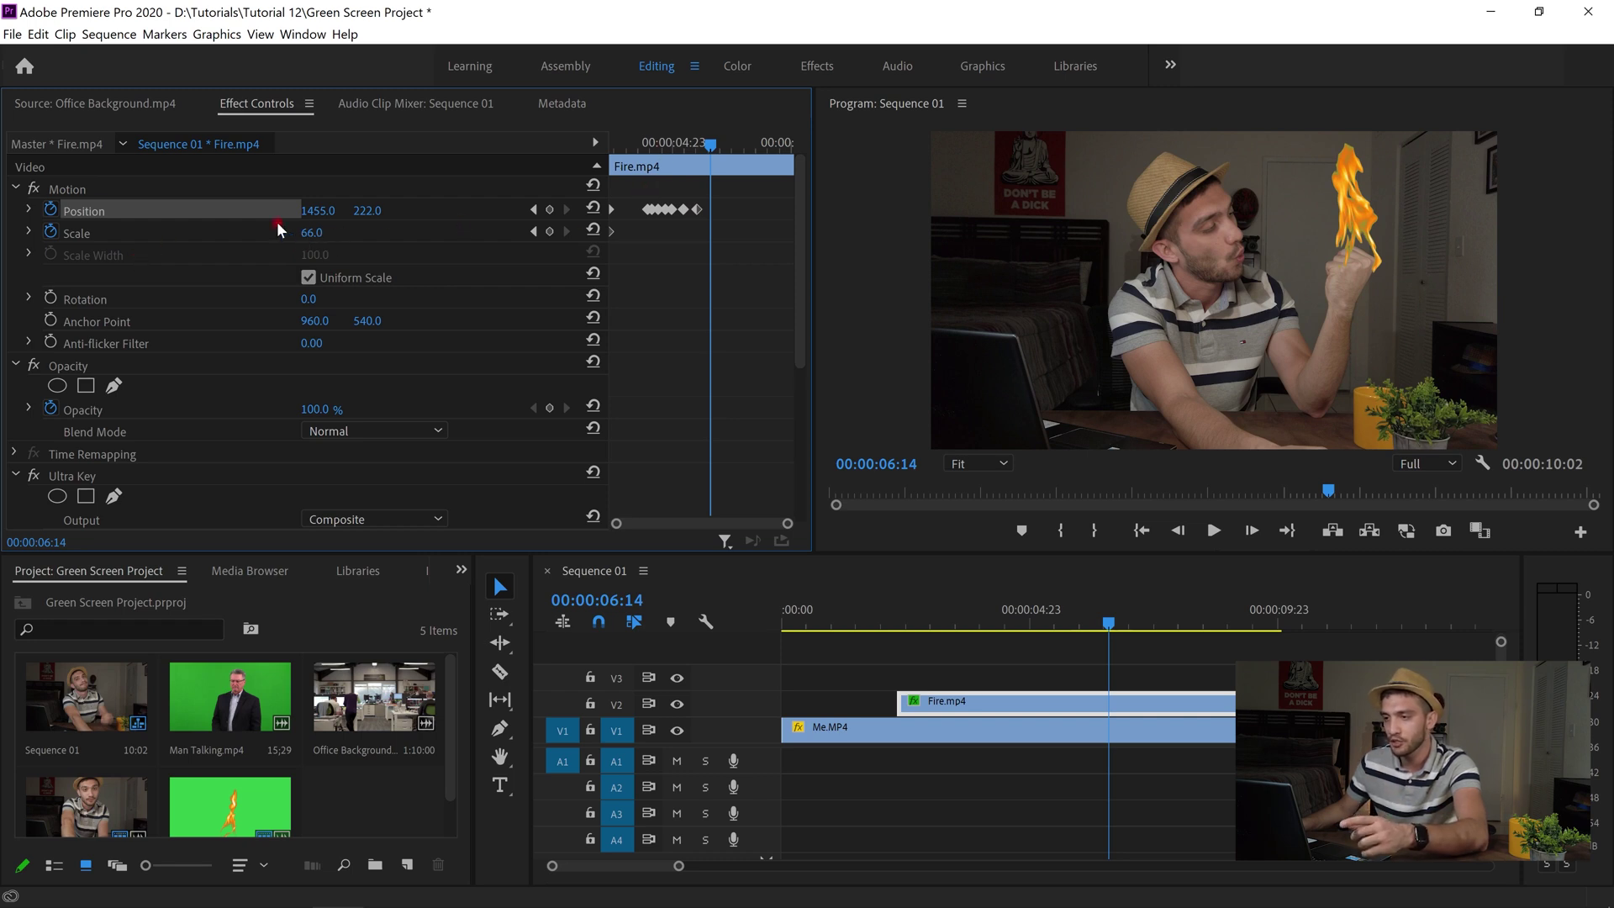
left_click(314, 233)
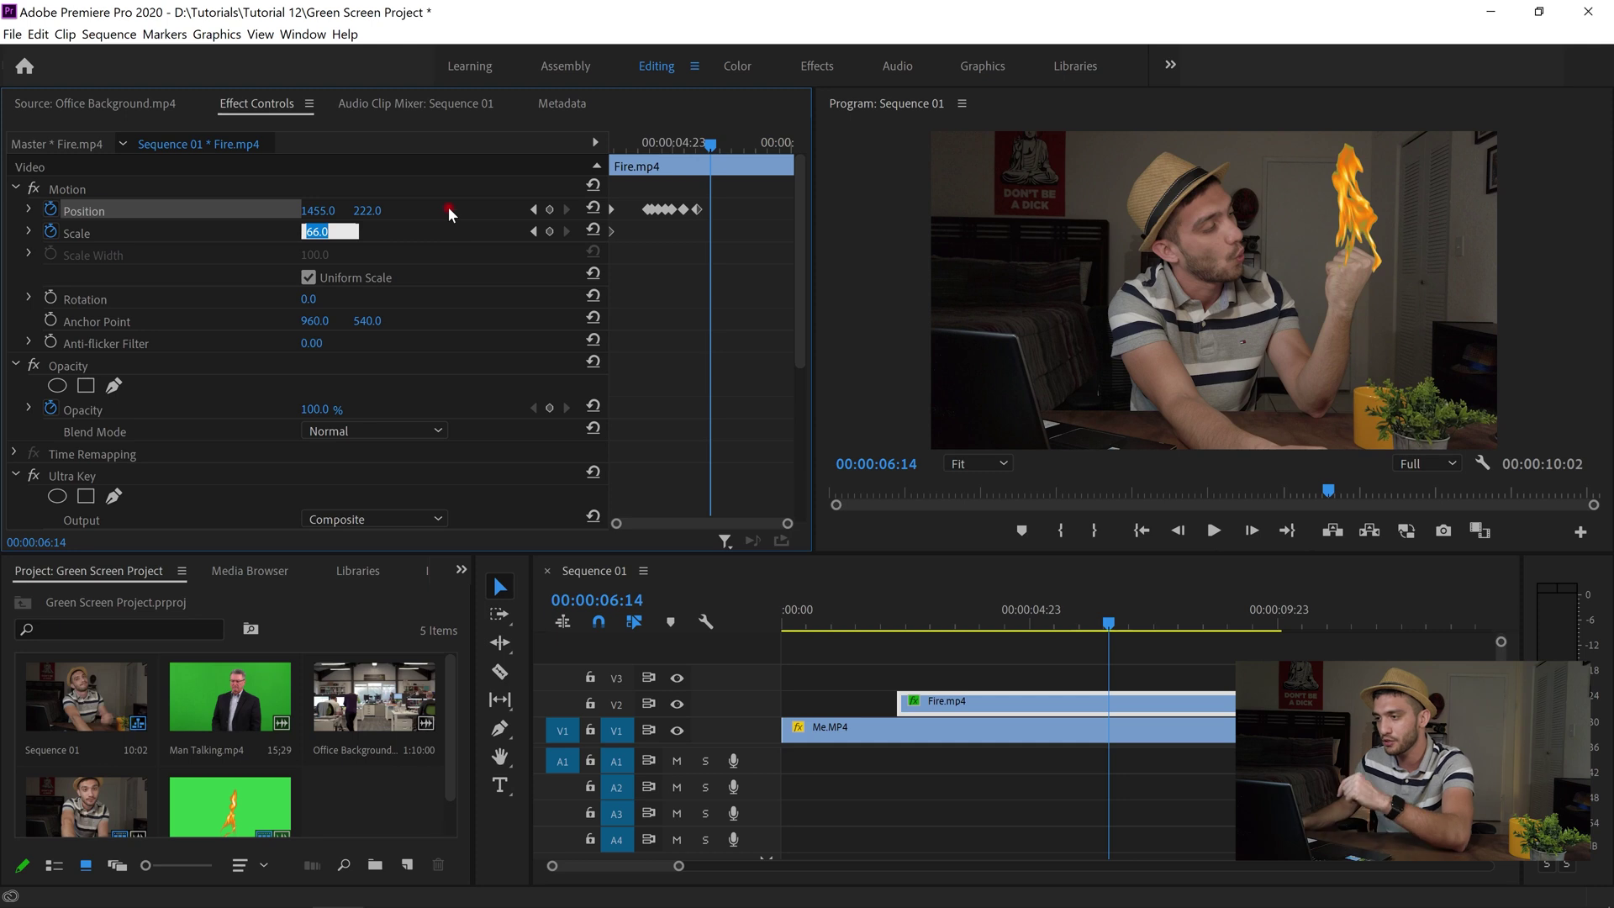
key("Return")
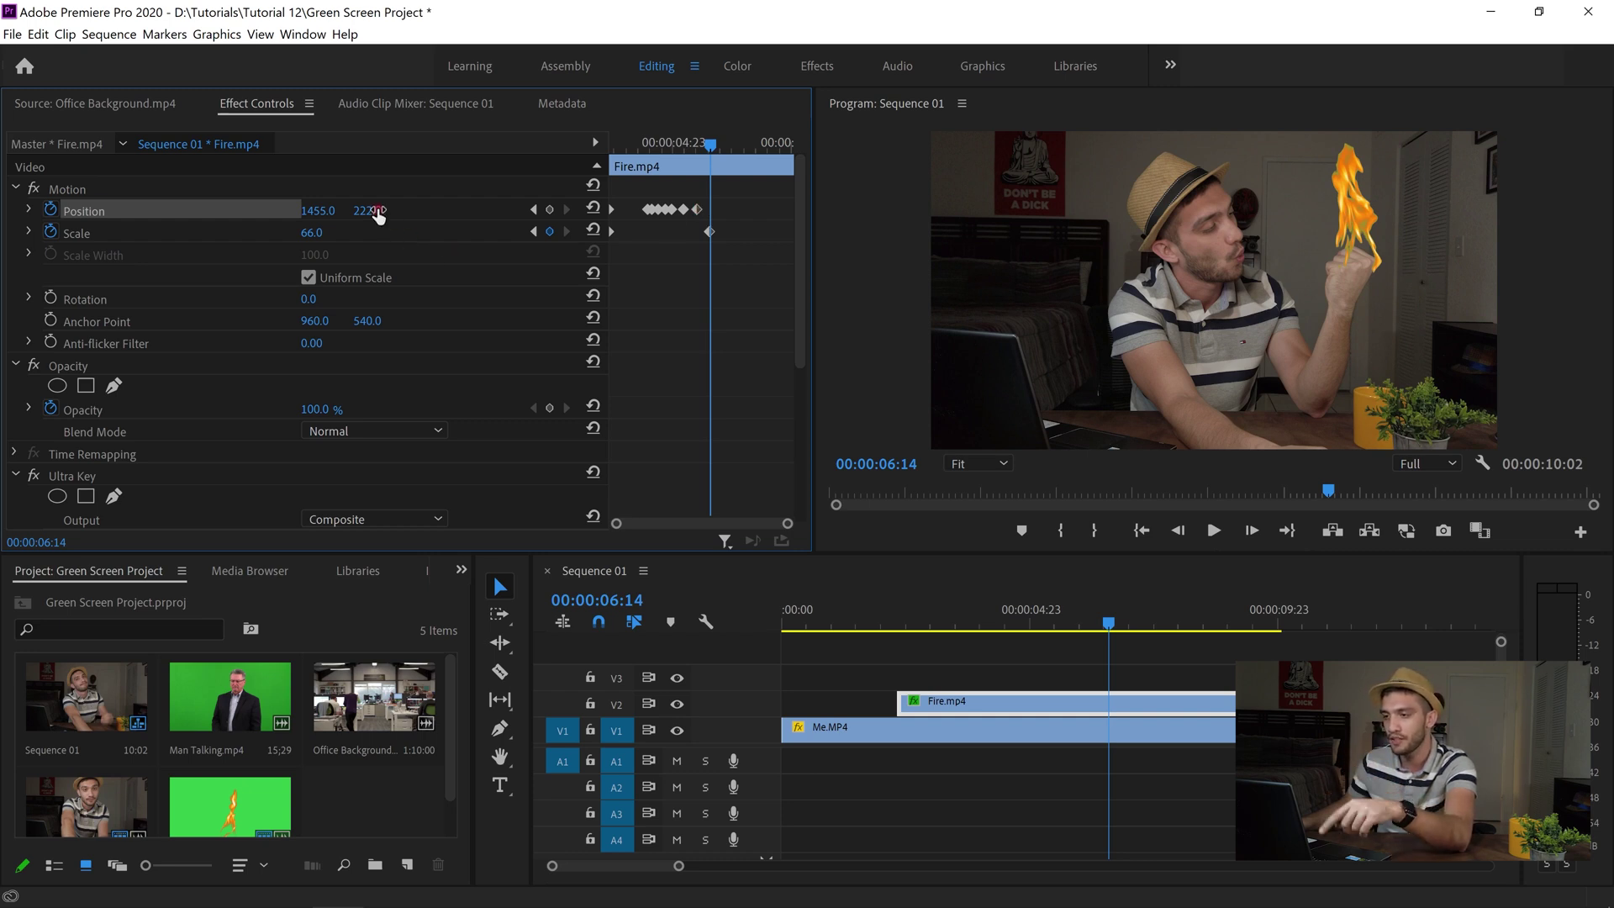
left_click(377, 212)
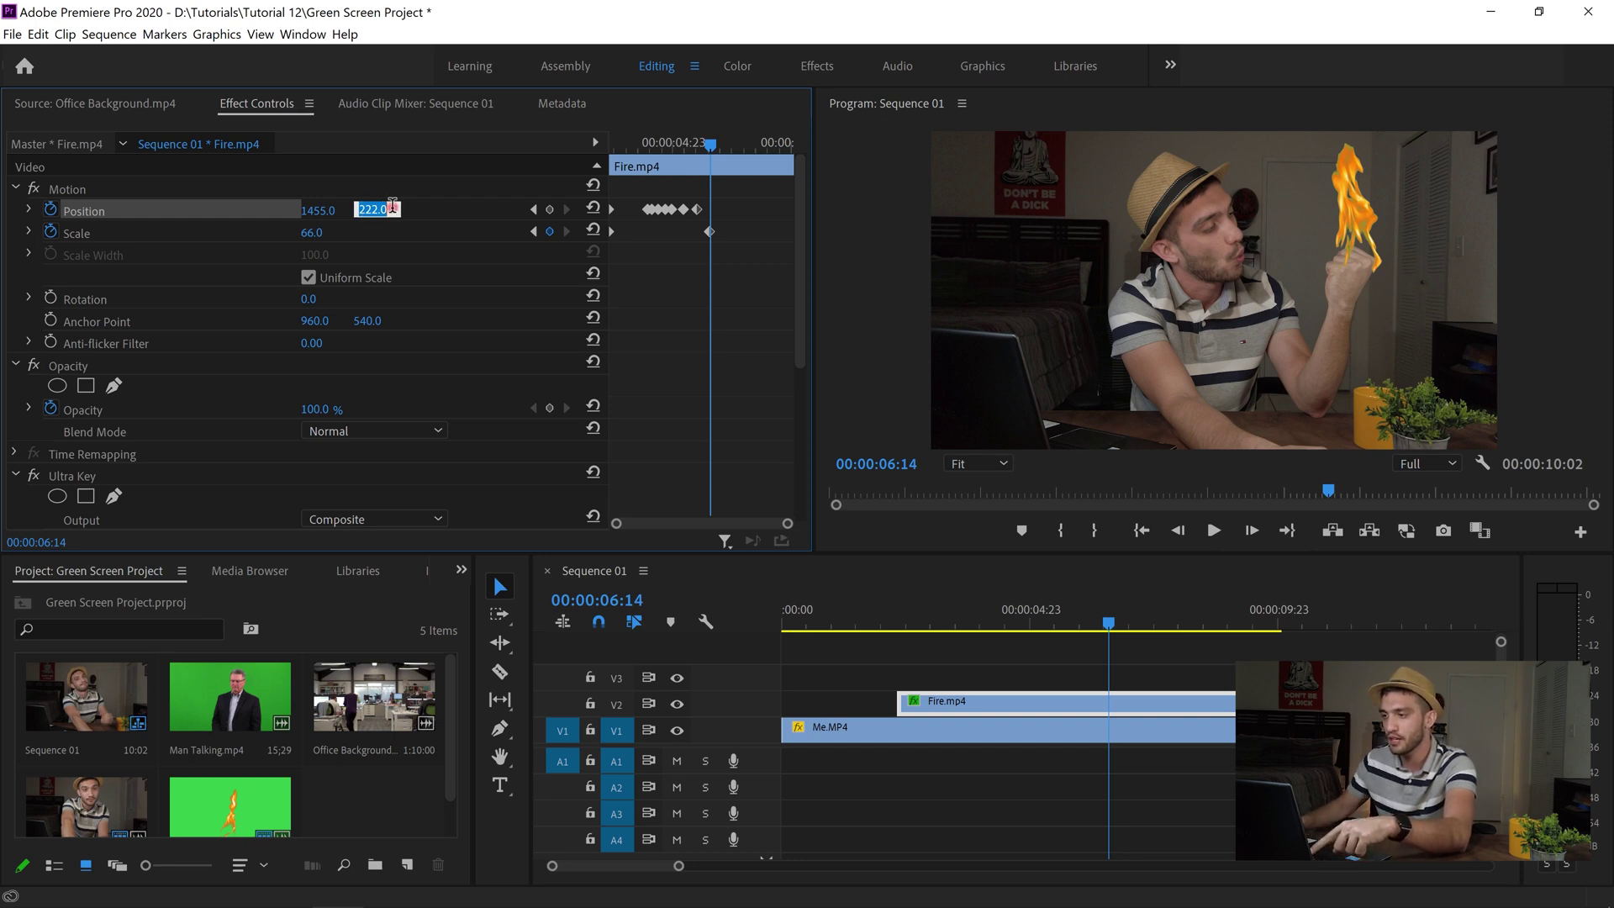
type("222")
key("Return")
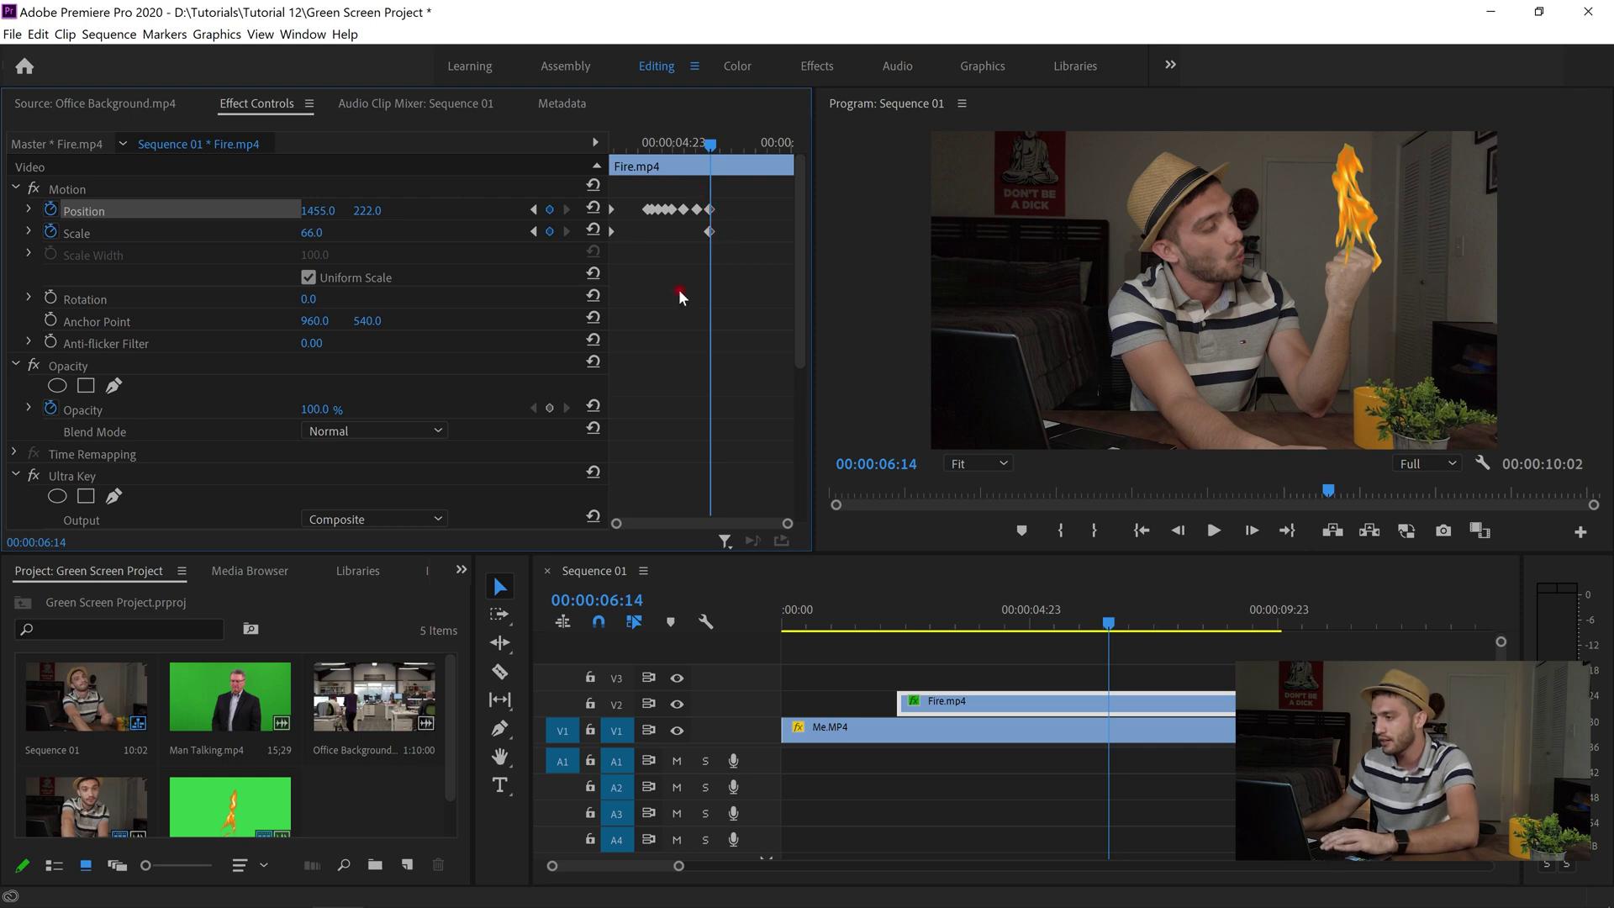
key("Right")
key("Right")
key("Right")
key("Right")
key("Right")
key("Right")
key("Right")
key("Right")
key("Right")
key("Right")
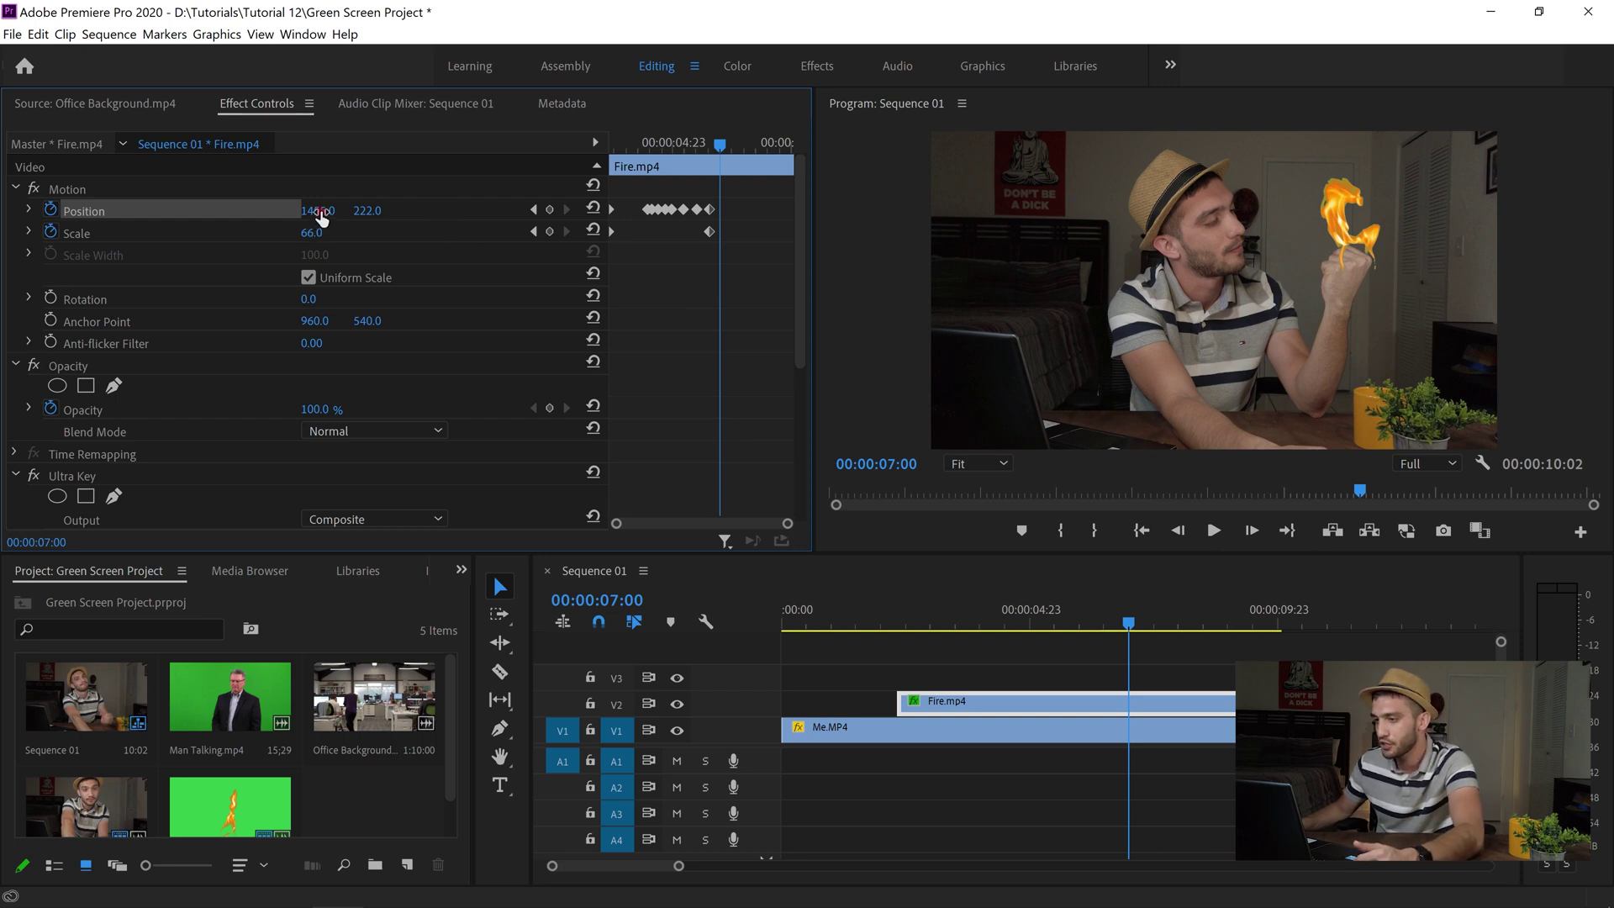
- At 00:00:07:00, shrink the fire to Scale 2.0 at Position 1401.0, 384.0
left_click_drag(304, 235, 488, 155)
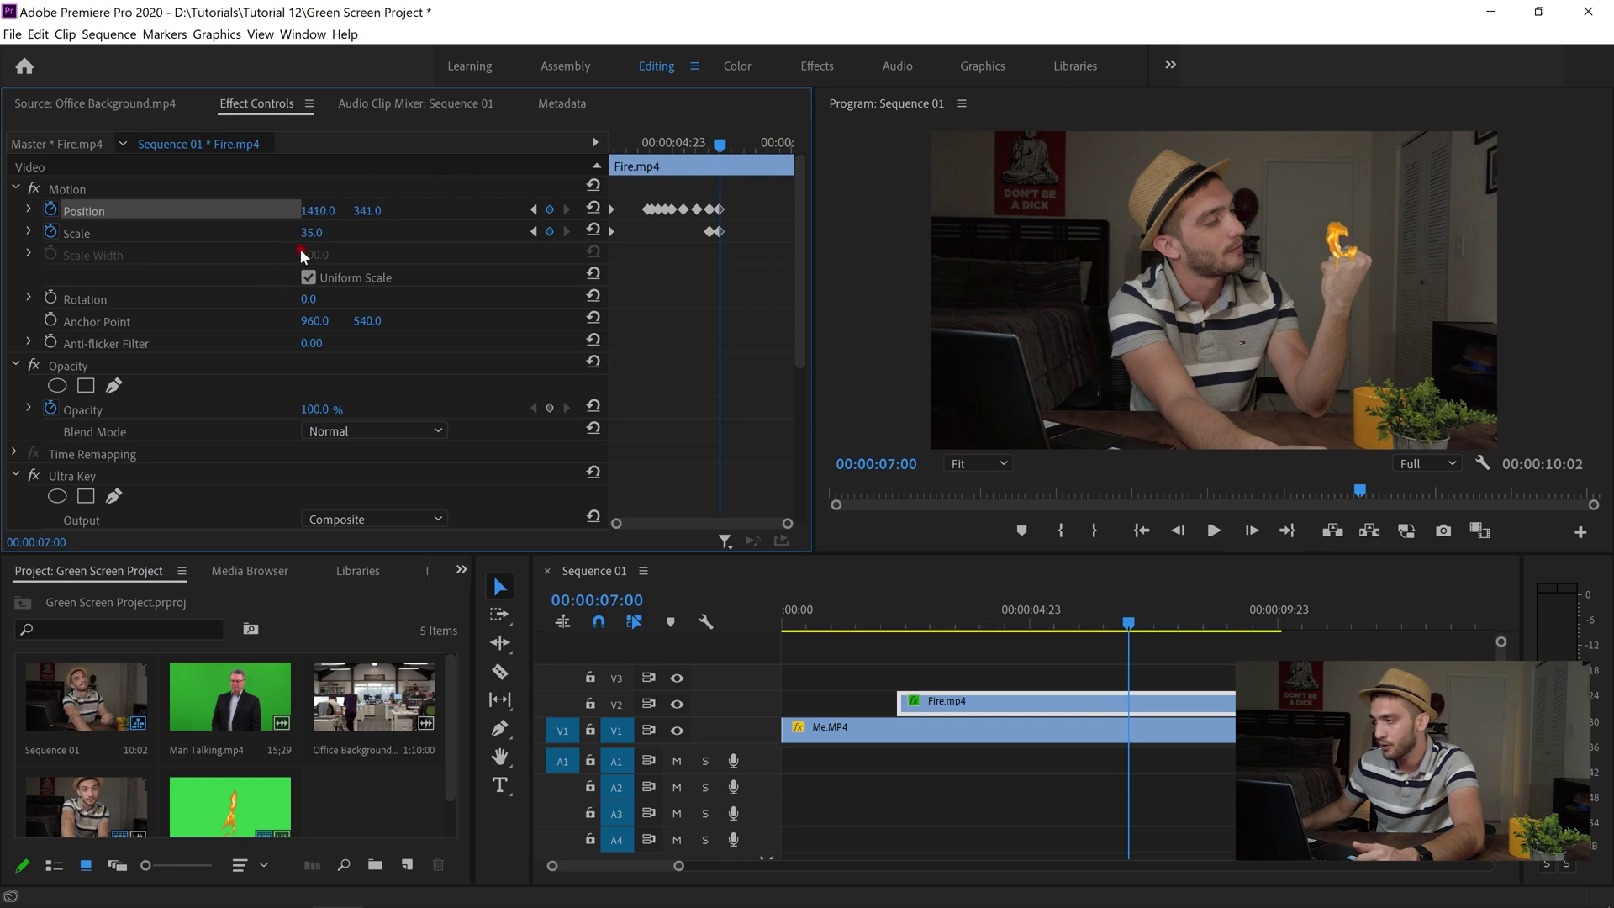
left_click_drag(241, 243, 233, 252)
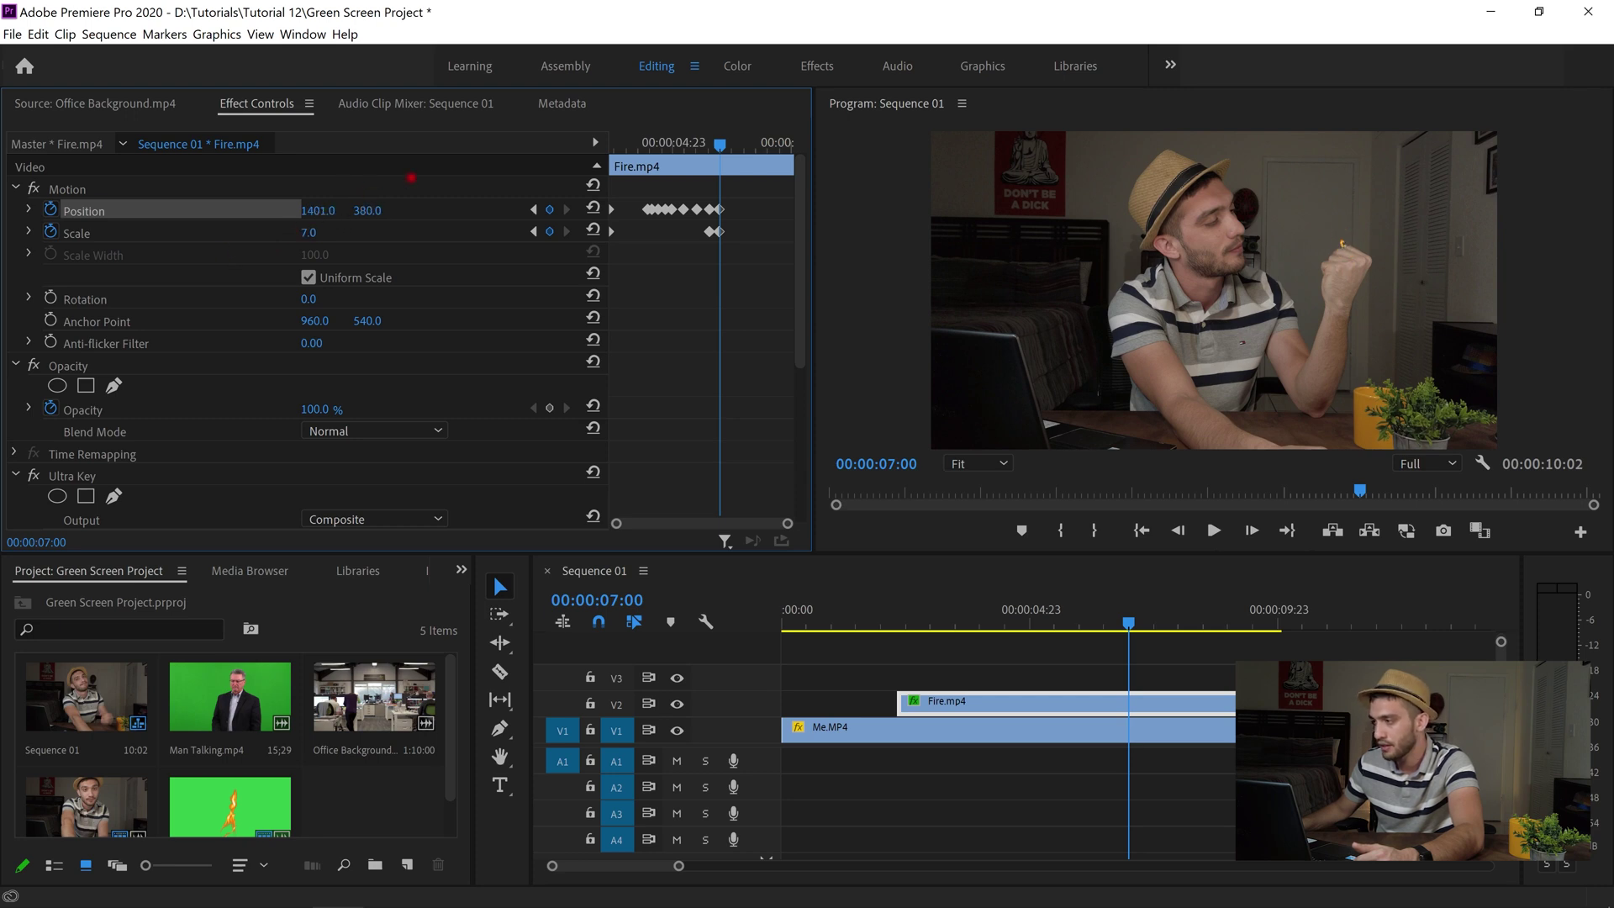
left_click_drag(412, 182, 303, 238)
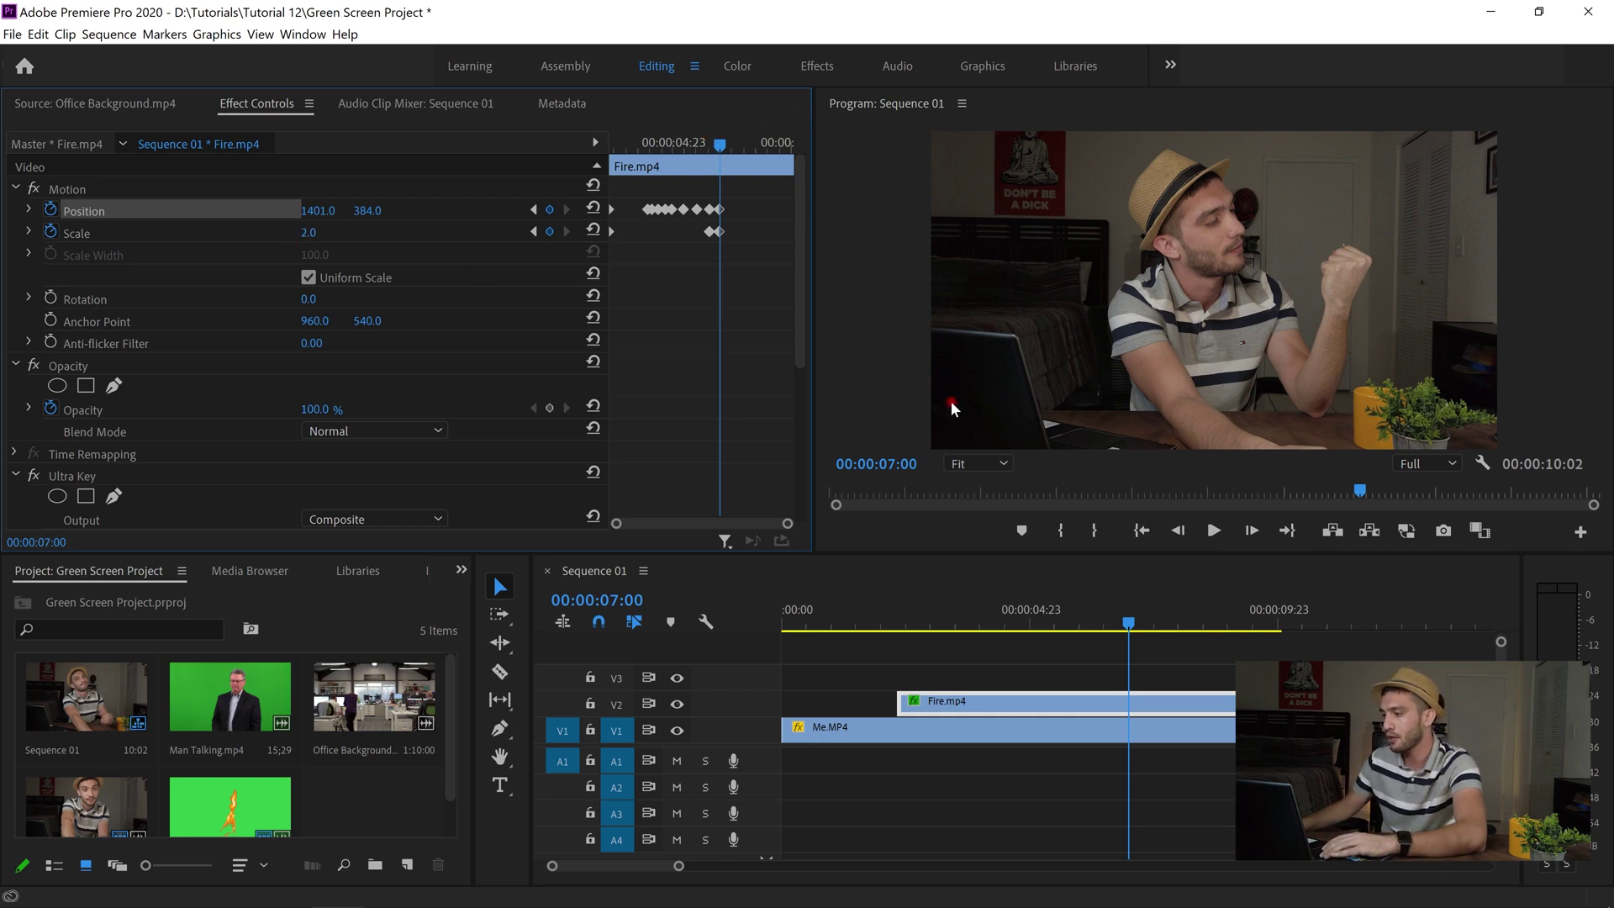
left_click(1140, 531)
- Play Sequence 01 from the start to preview the flame following the hand and shrinking away
key("space")
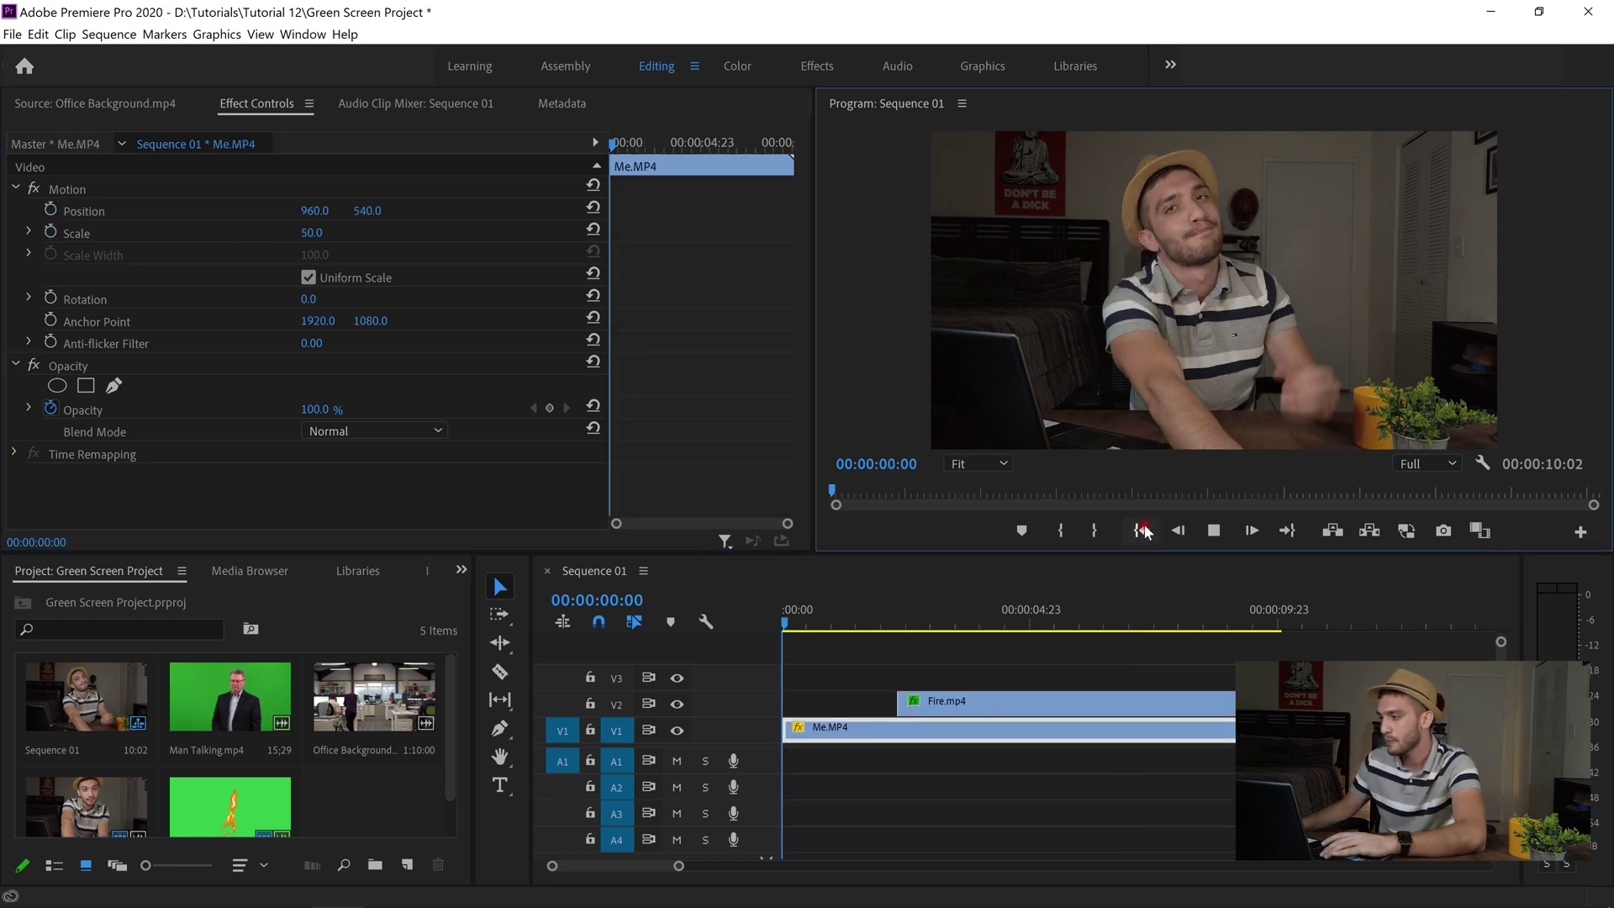